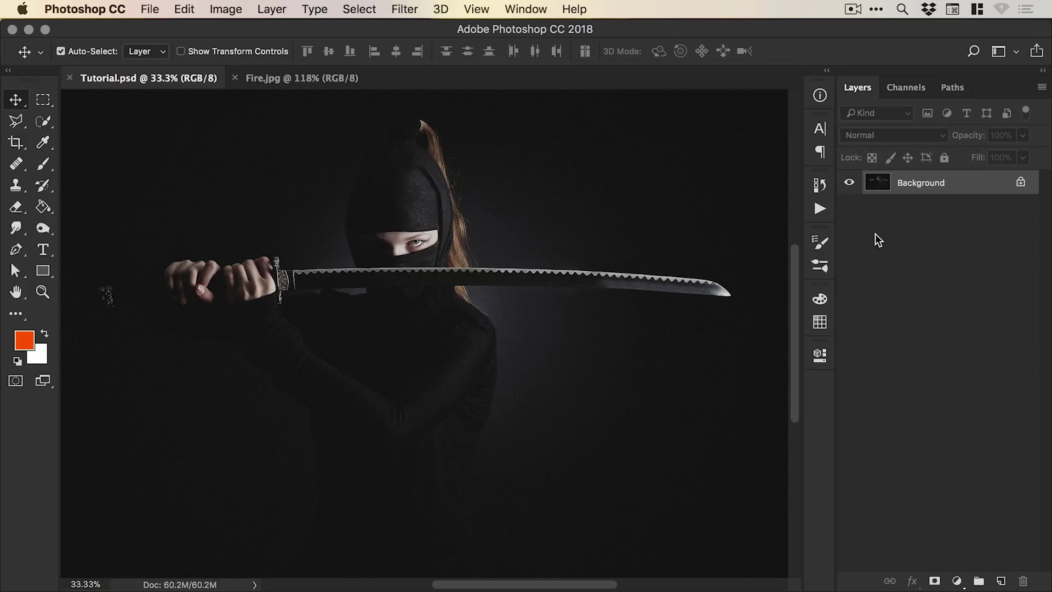
Select and copy all of Fire.jpg, then paste it into Tutorial.psd as Layer 1
{"action": "left_click", "coordinate": [291, 81]}
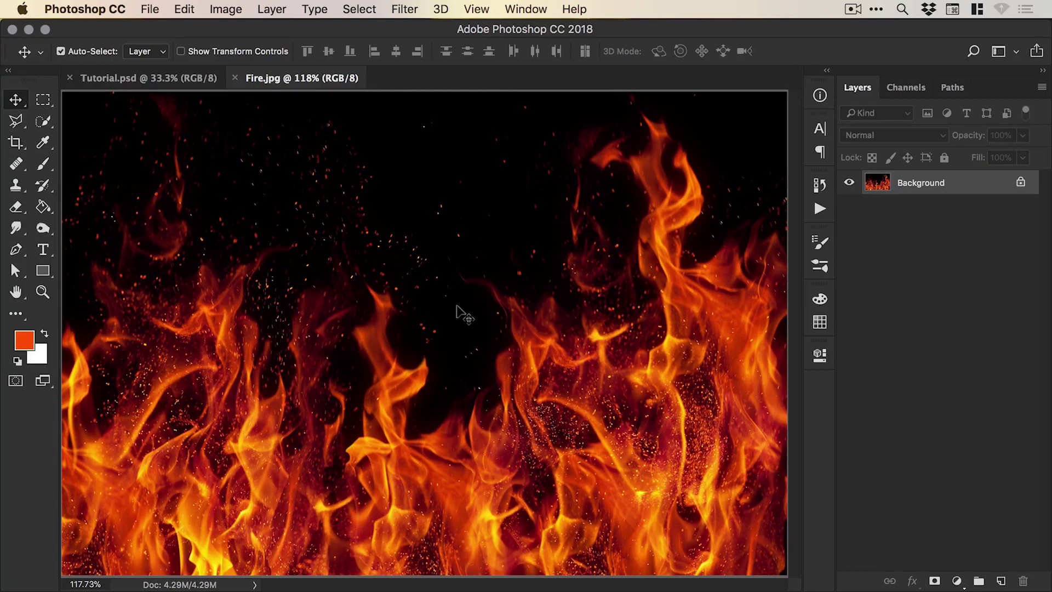
{"action": "left_click", "coordinate": [353, 9]}
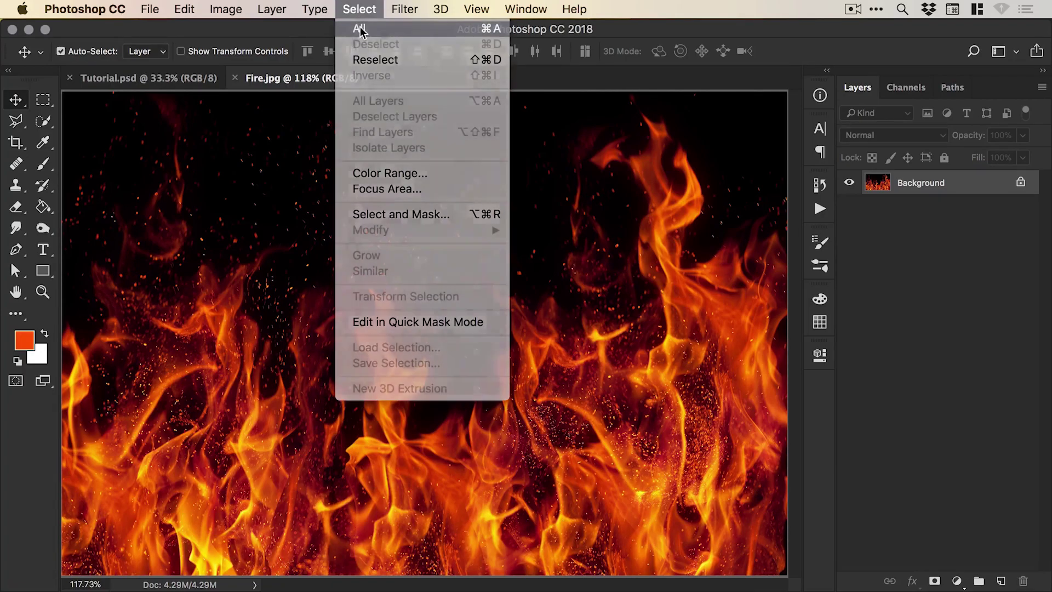
{"action": "left_click", "coordinate": [360, 29]}
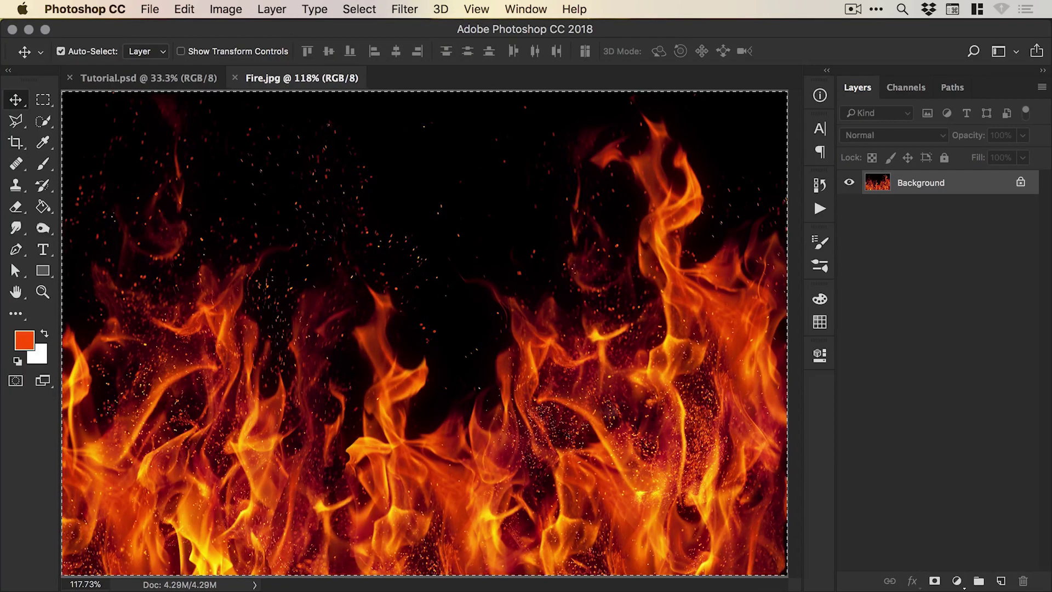
{"action": "left_click", "coordinate": [185, 9]}
{"action": "left_click", "coordinate": [189, 125]}
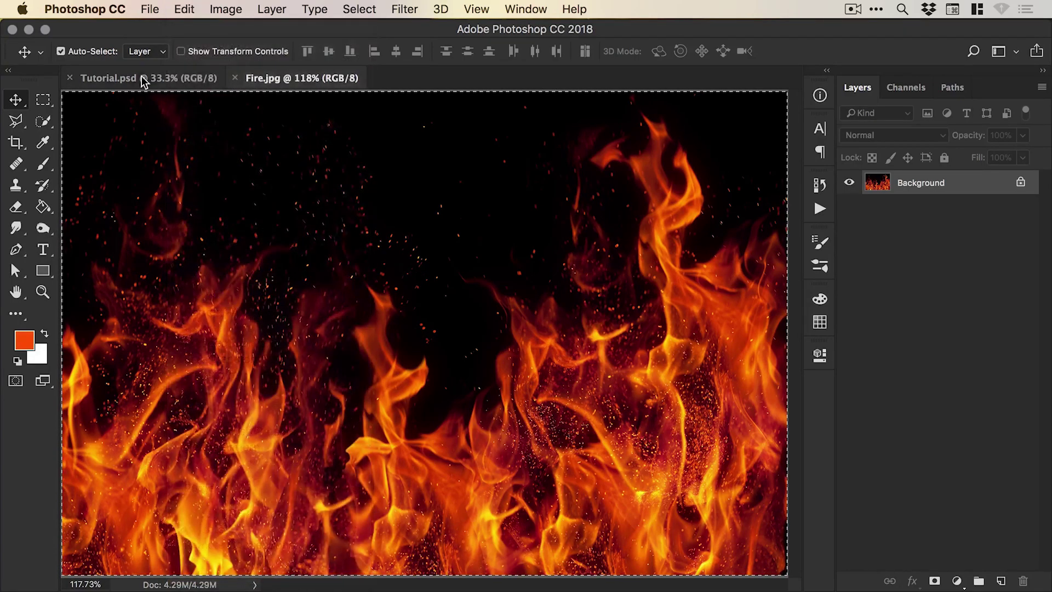
{"action": "left_click", "coordinate": [149, 77]}
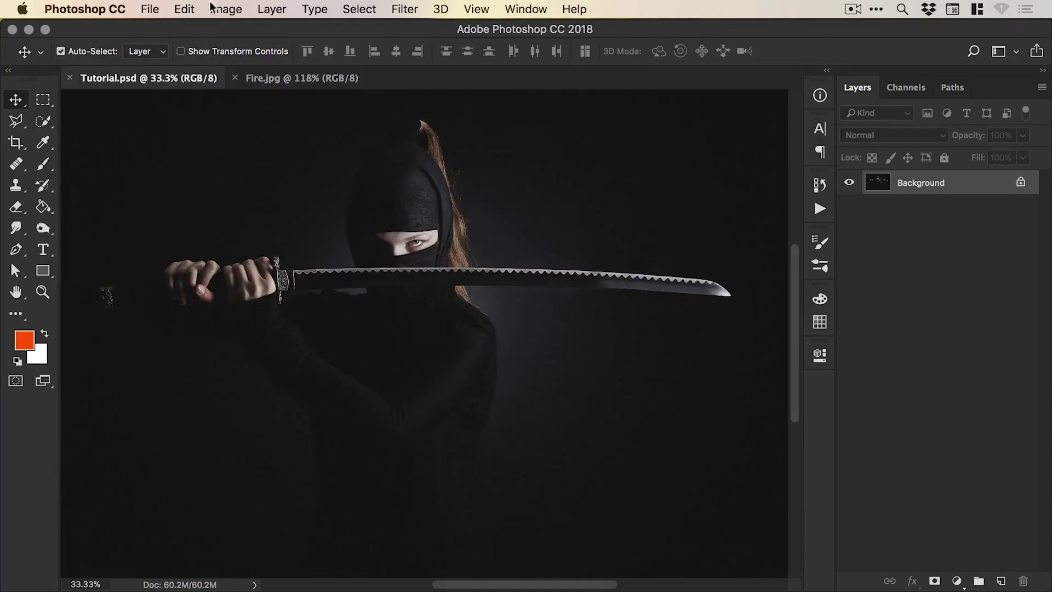
{"action": "left_click", "coordinate": [186, 8]}
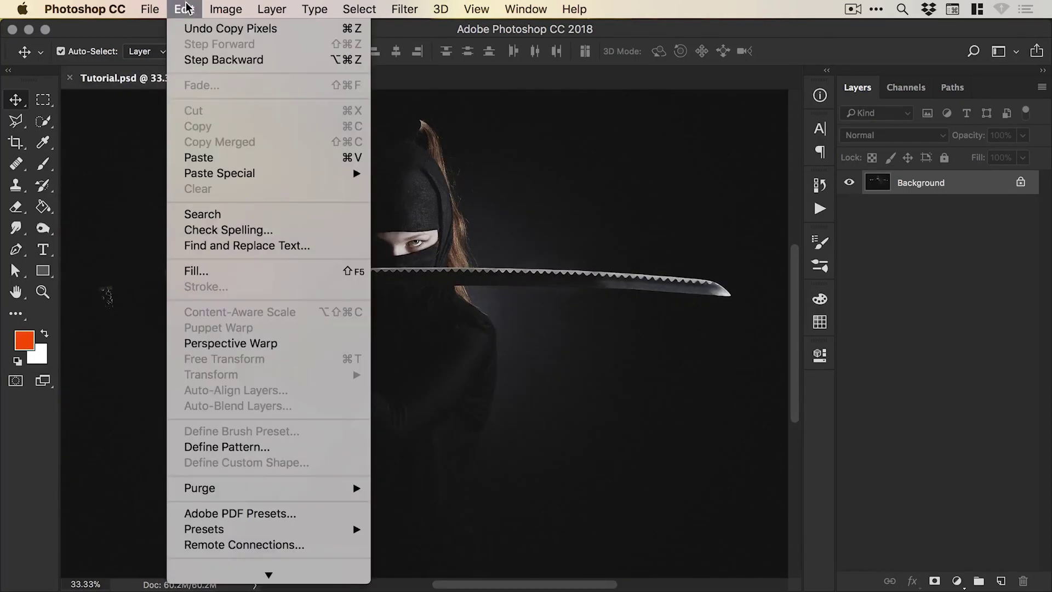
{"action": "left_click", "coordinate": [219, 158]}
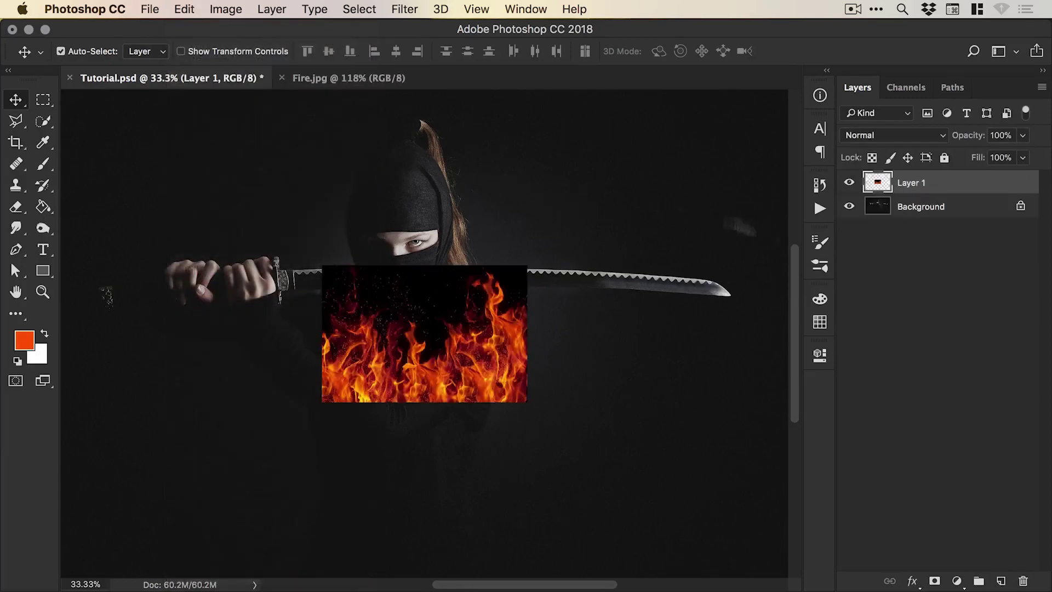
Rename Layer 1 to 'Master Fire'
{"action": "double_click", "coordinate": [912, 185]}
{"action": "type", "text": "Maste"}
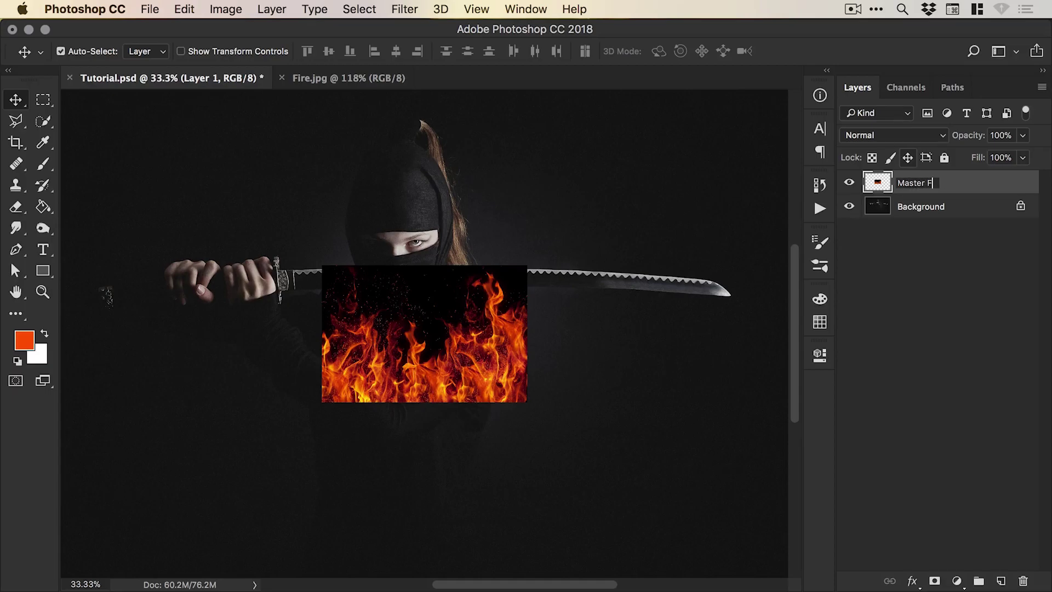
{"action": "key", "text": "Return"}
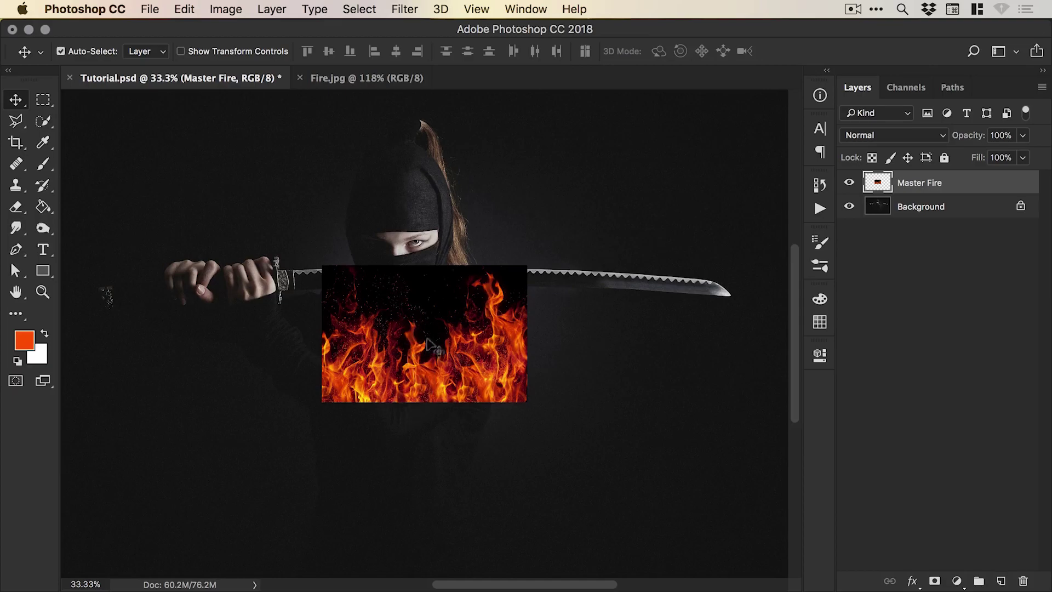
Duplicate the Master Fire layer as a new layer named 'Fire'
{"action": "right_click", "coordinate": [918, 185]}
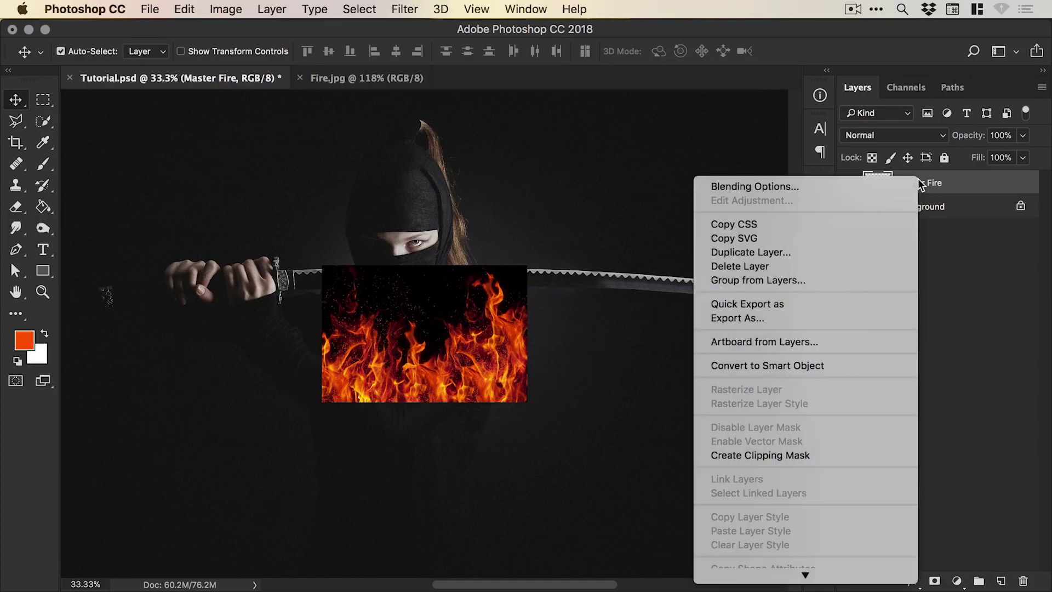
{"action": "left_click", "coordinate": [820, 250]}
{"action": "type", "text": "Fire"}
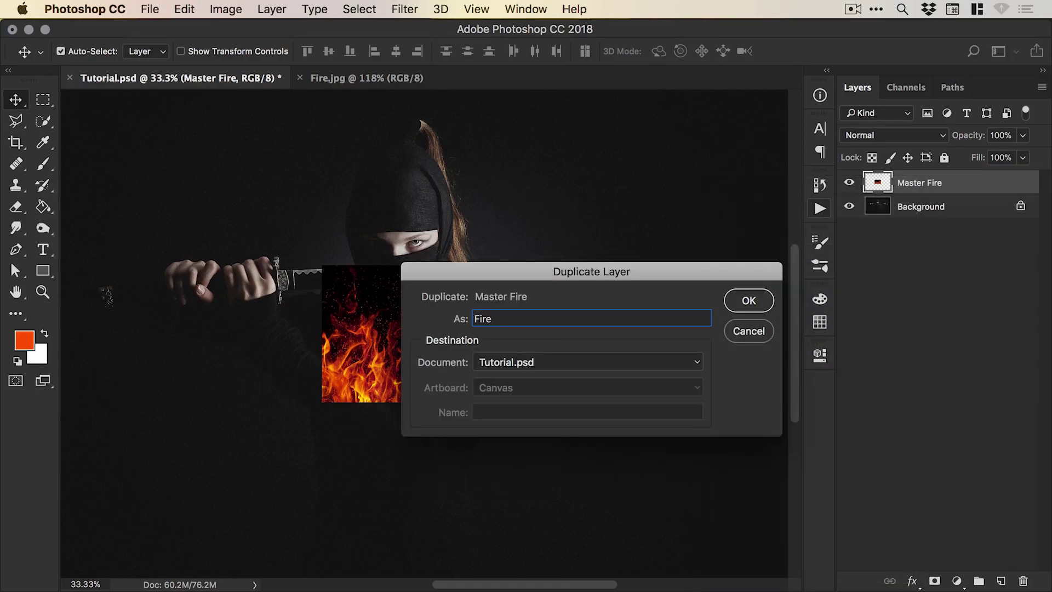
{"action": "key", "text": "Return"}
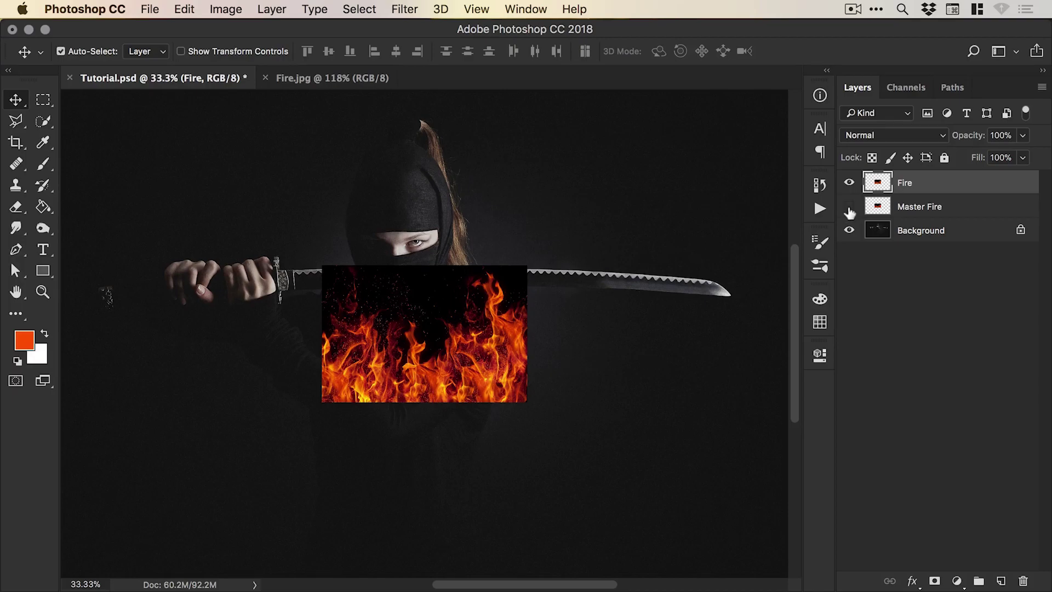
Zoom in on the sword, set the Fire layer to Screen blending, and drag it up over the blade
{"action": "key", "text": "z"}
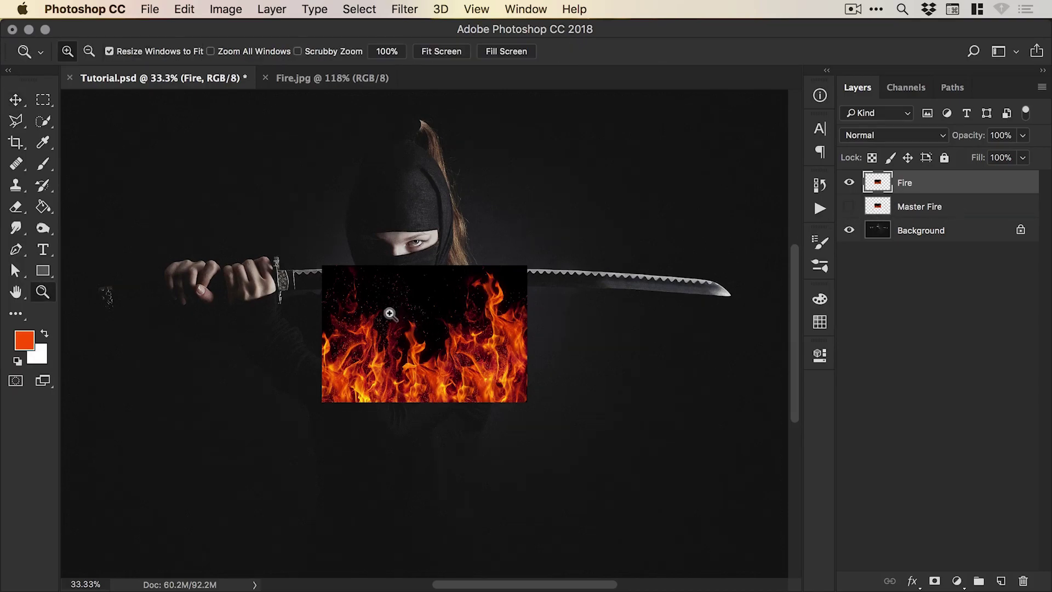
{"action": "left_click", "coordinate": [389, 313]}
{"action": "left_click", "coordinate": [379, 318]}
{"action": "key", "text": "v"}
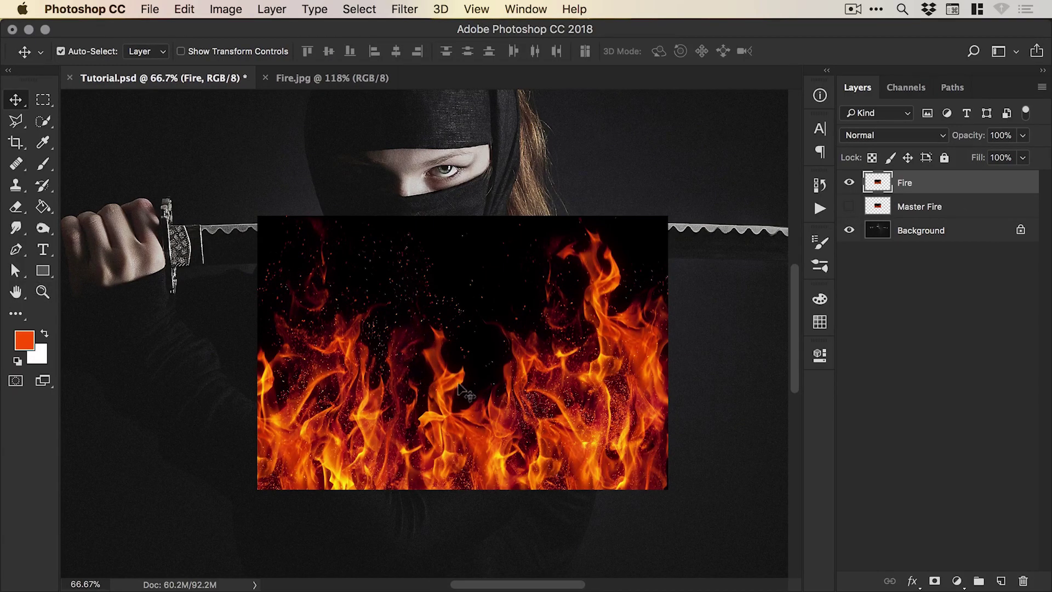
{"action": "left_click", "coordinate": [887, 136]}
{"action": "left_click", "coordinate": [890, 251]}
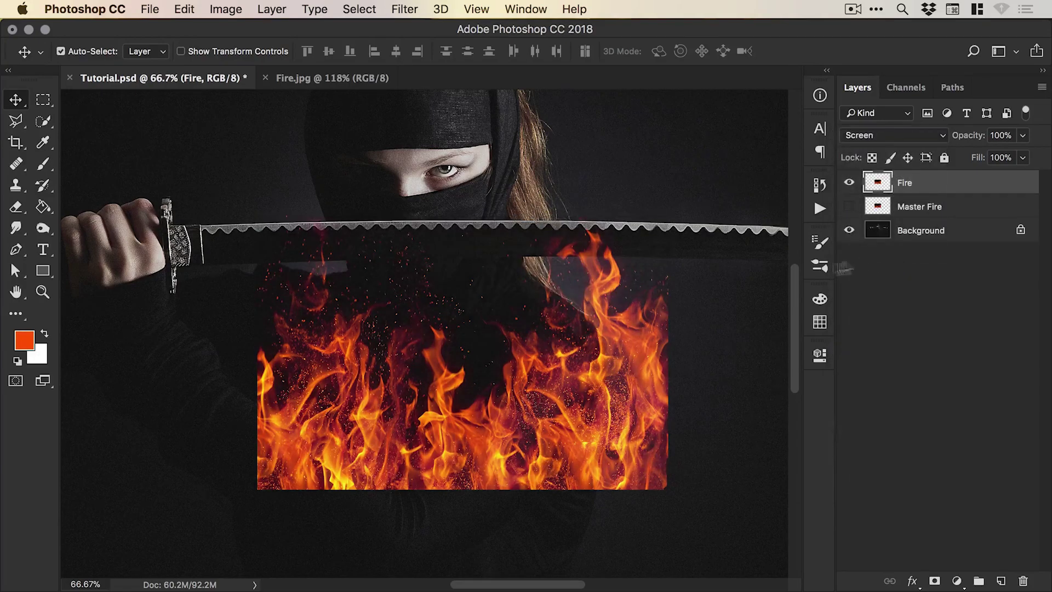
{"action": "left_click_drag", "start_coordinate": [579, 403], "coordinate": [547, 362]}
{"action": "left_click", "coordinate": [872, 138]}
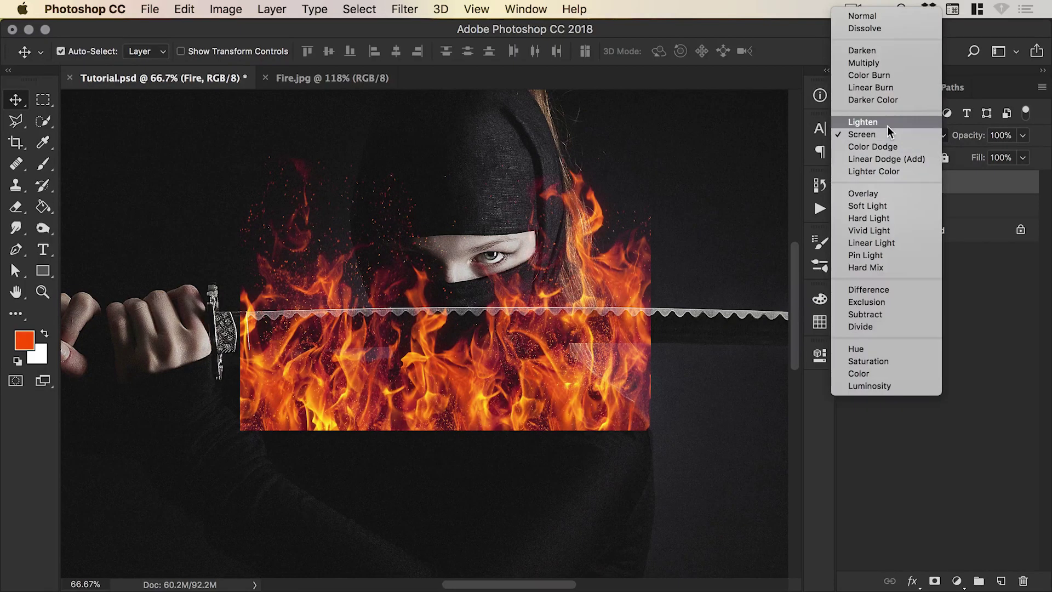
{"action": "left_click", "coordinate": [886, 129]}
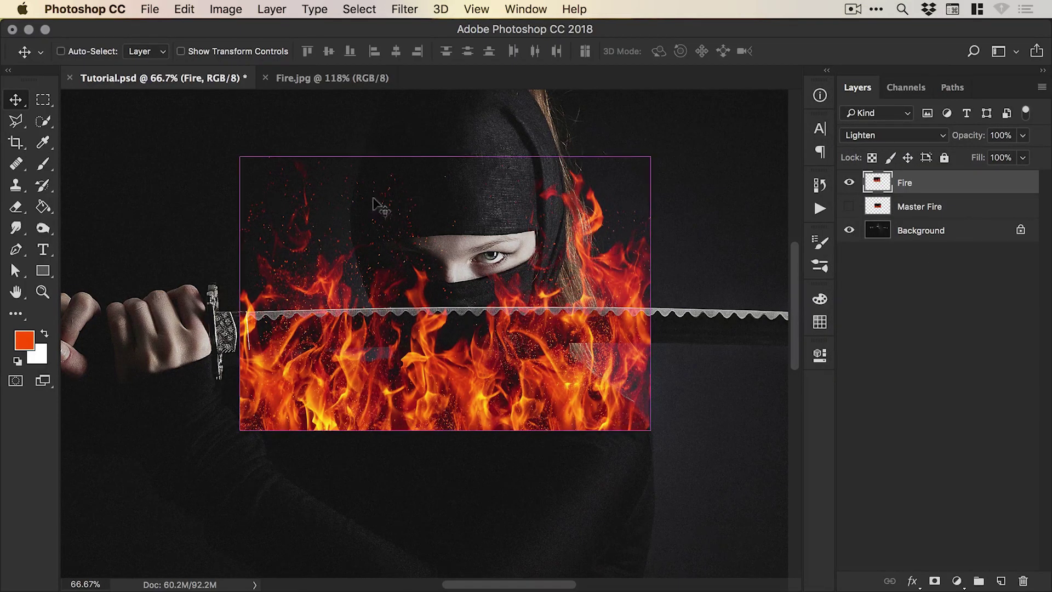
{"action": "key", "text": "alt+shift+s"}
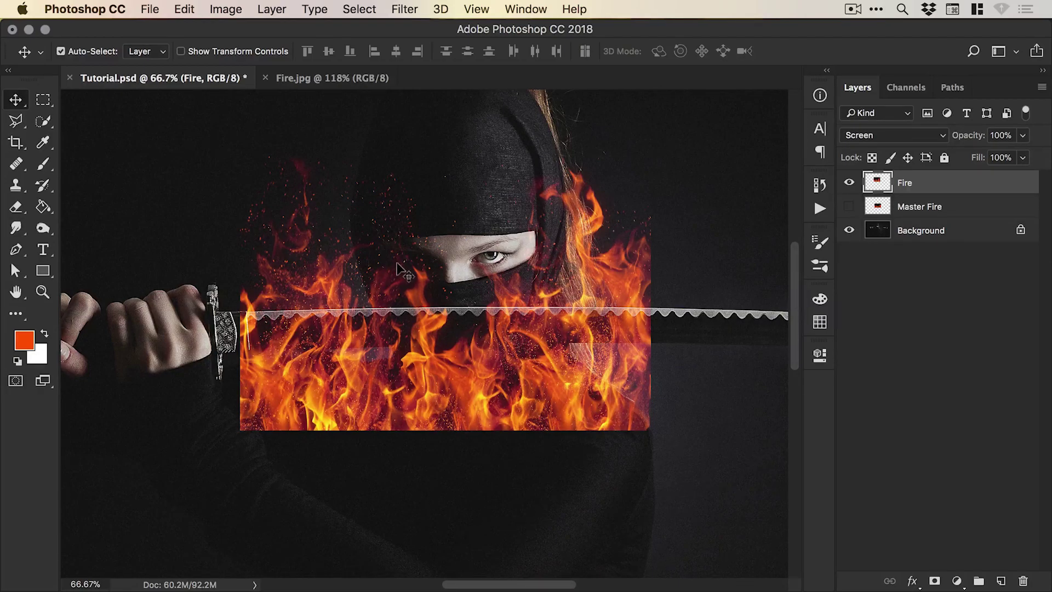
Free-transform the Fire layer: tilt it slightly, scale to 52.66%, and place it over the blade near the hilt
{"action": "left_click", "coordinate": [186, 9]}
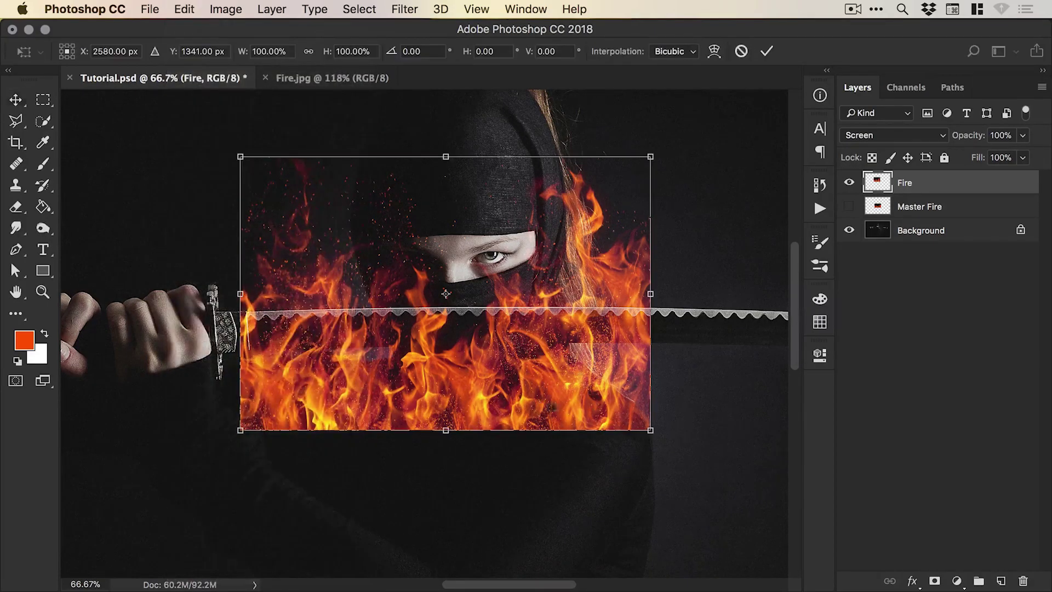
{"action": "mouse_move", "coordinate": [676, 146]}
{"action": "left_mouse_down"}
{"action": "mouse_move", "coordinate": [676, 167]}
{"action": "mouse_move", "coordinate": [671, 151]}
{"action": "left_mouse_up"}
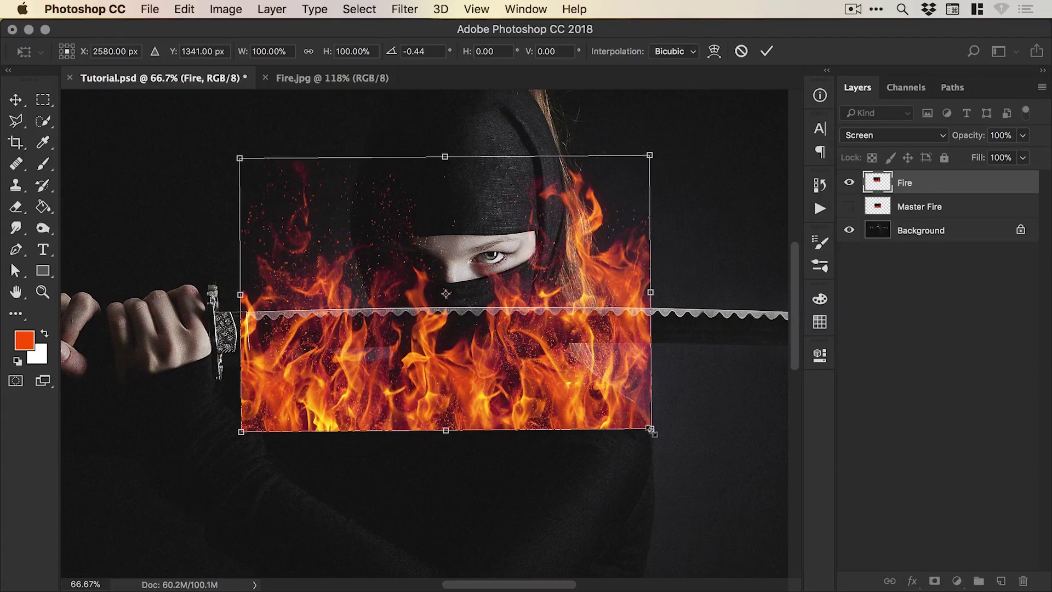
{"action": "left_click_drag", "start_coordinate": [651, 428], "coordinate": [489, 322]}
{"action": "key", "text": "super+plus"}
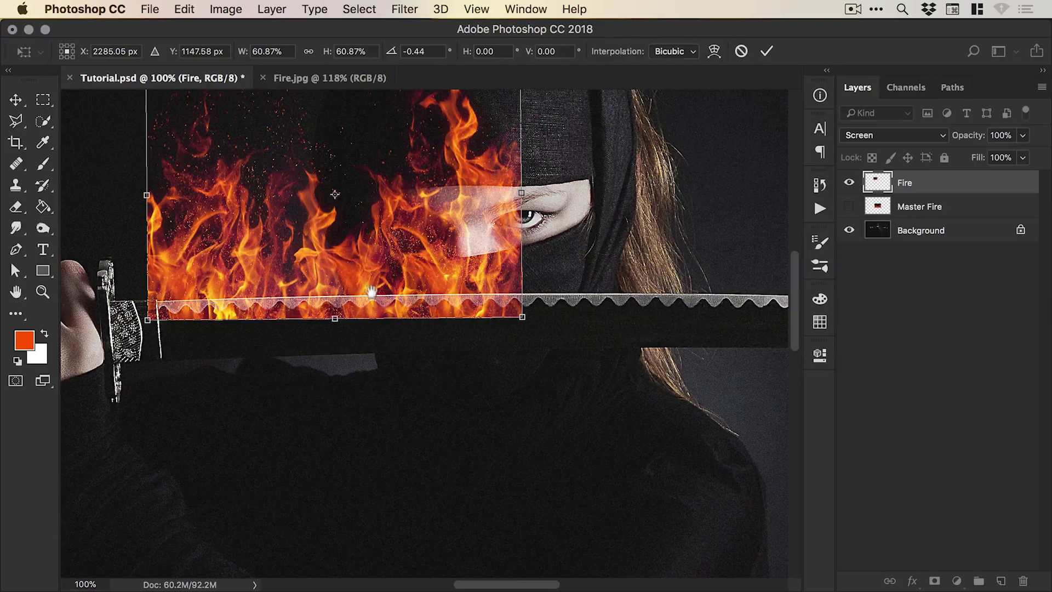
{"action": "scroll", "coordinate": [489, 322], "scroll_direction": "up", "scroll_amount": 3}
{"action": "left_click_drag", "start_coordinate": [442, 285], "coordinate": [429, 337]}
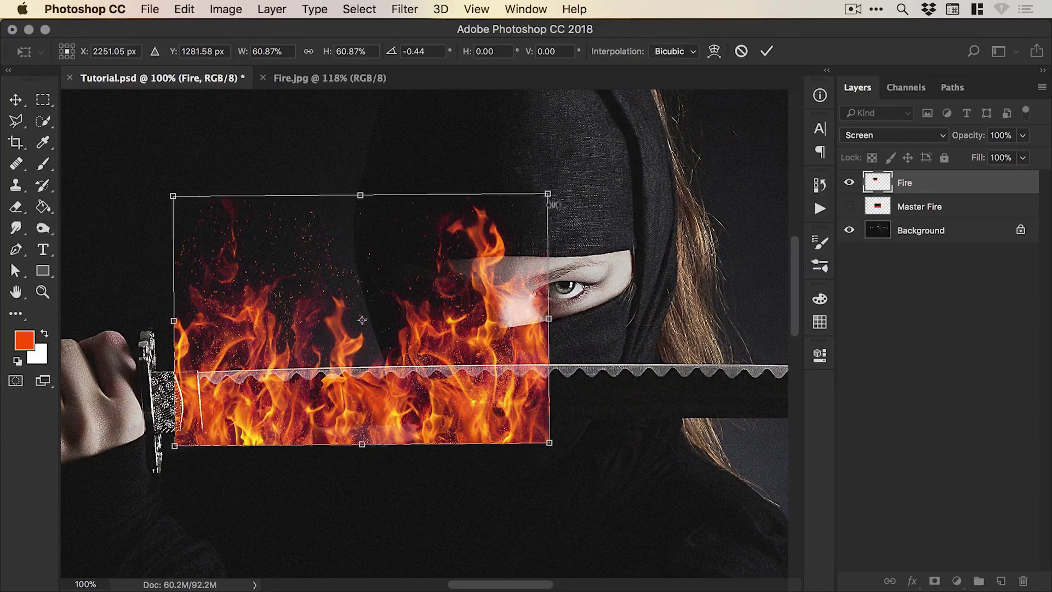
{"action": "left_click_drag", "start_coordinate": [547, 191], "coordinate": [496, 227]}
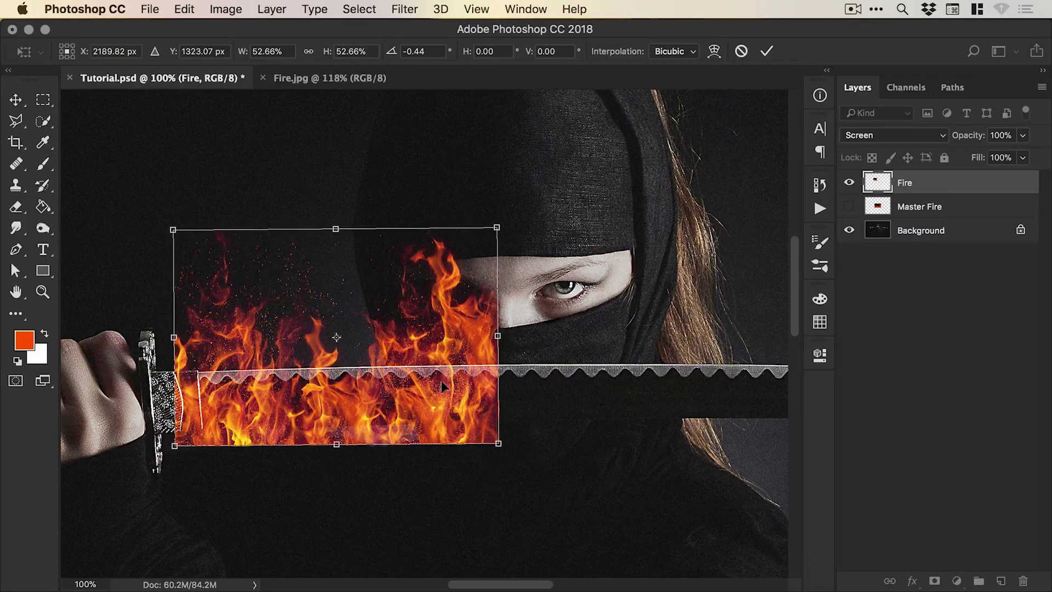
{"action": "key", "text": "Up"}
{"action": "key", "text": "Up"}
{"action": "key", "text": "Up"}
{"action": "key", "text": "Up"}
{"action": "key", "text": "Up"}
{"action": "key", "text": "Up"}
{"action": "key", "text": "Up"}
{"action": "key", "text": "Up"}
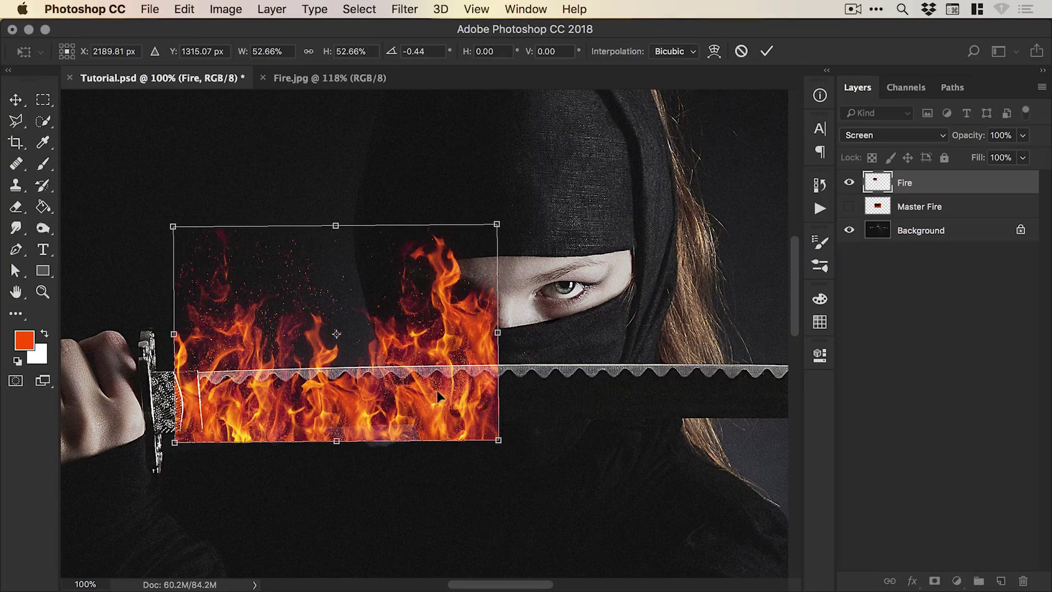
{"action": "key", "text": "Return"}
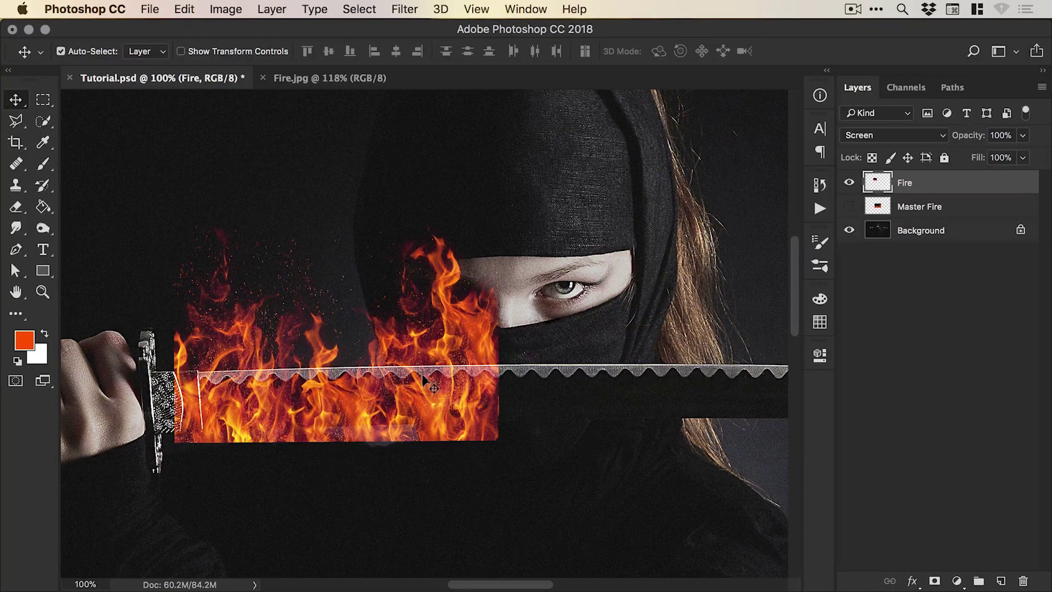
Put the Fire layer into Warp mode with the Custom warp style
{"action": "left_click", "coordinate": [186, 10]}
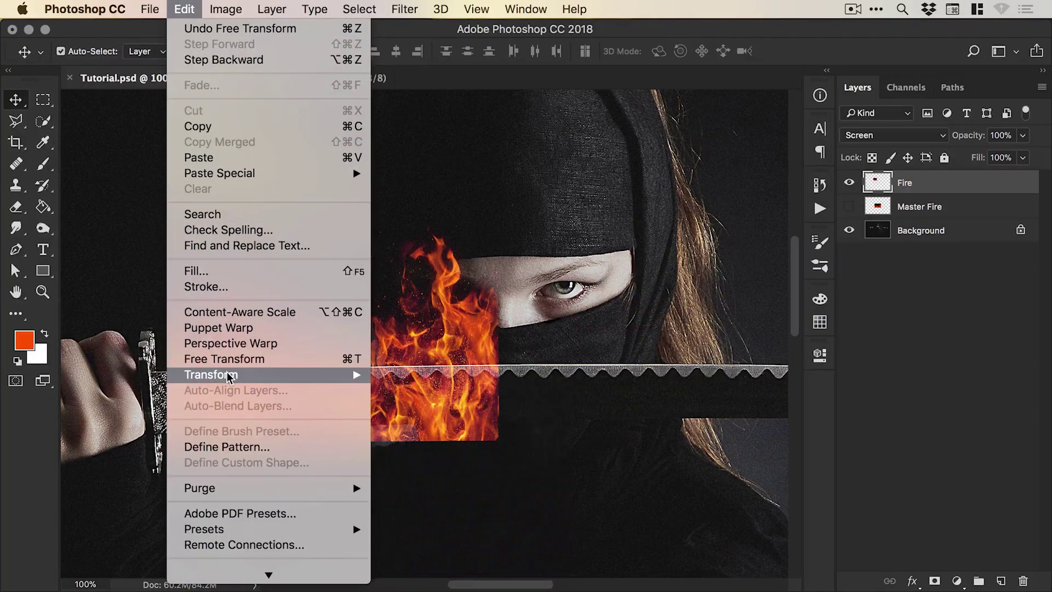
{"action": "mouse_move", "coordinate": [230, 375]}
{"action": "left_click", "coordinate": [408, 472]}
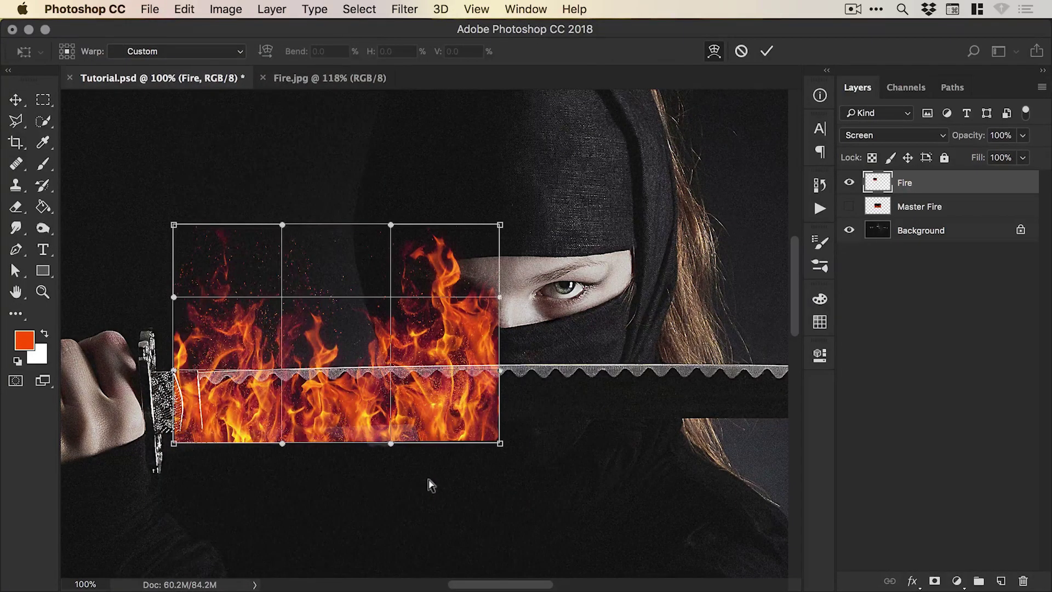
{"action": "left_click", "coordinate": [176, 49]}
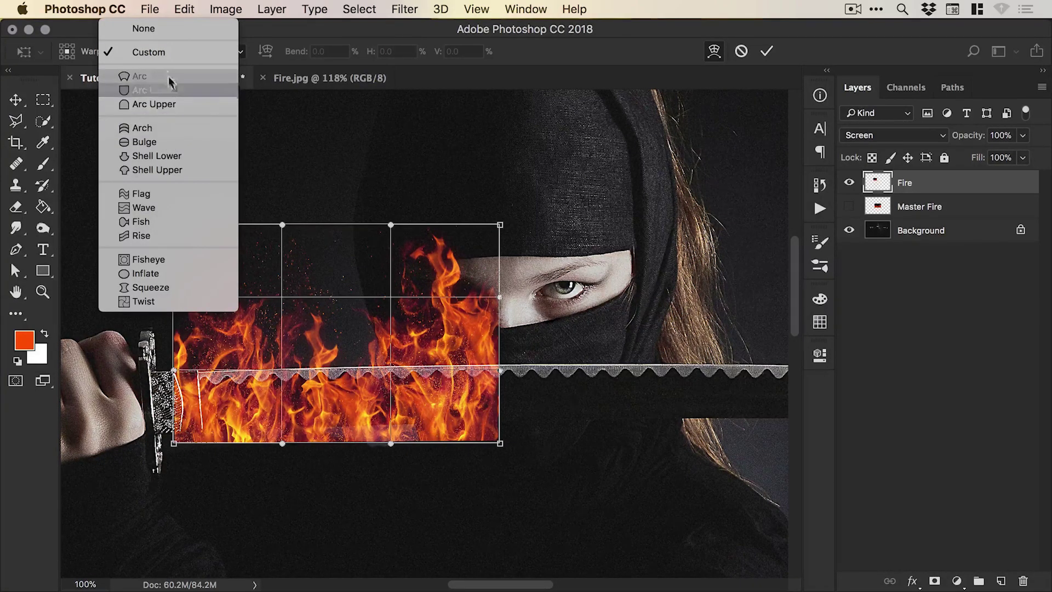
{"action": "left_click", "coordinate": [175, 52]}
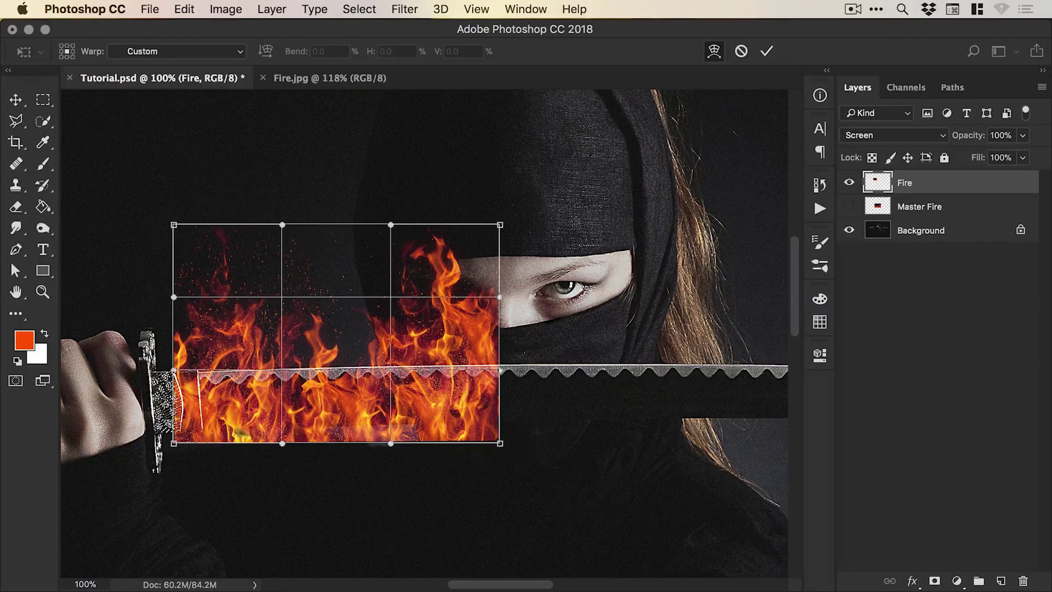
Pull the fire's lower edge and corners up so the flames curve along the blade, then commit
{"action": "left_click_drag", "start_coordinate": [389, 371], "coordinate": [500, 428]}
{"action": "key", "text": "super+z"}
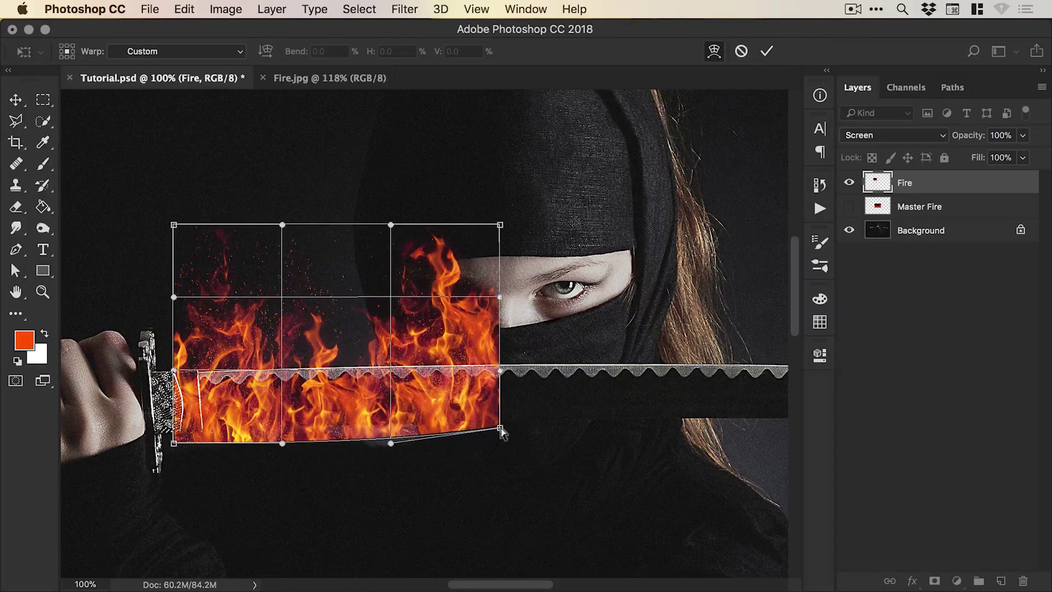
{"action": "left_click_drag", "start_coordinate": [384, 445], "coordinate": [390, 430]}
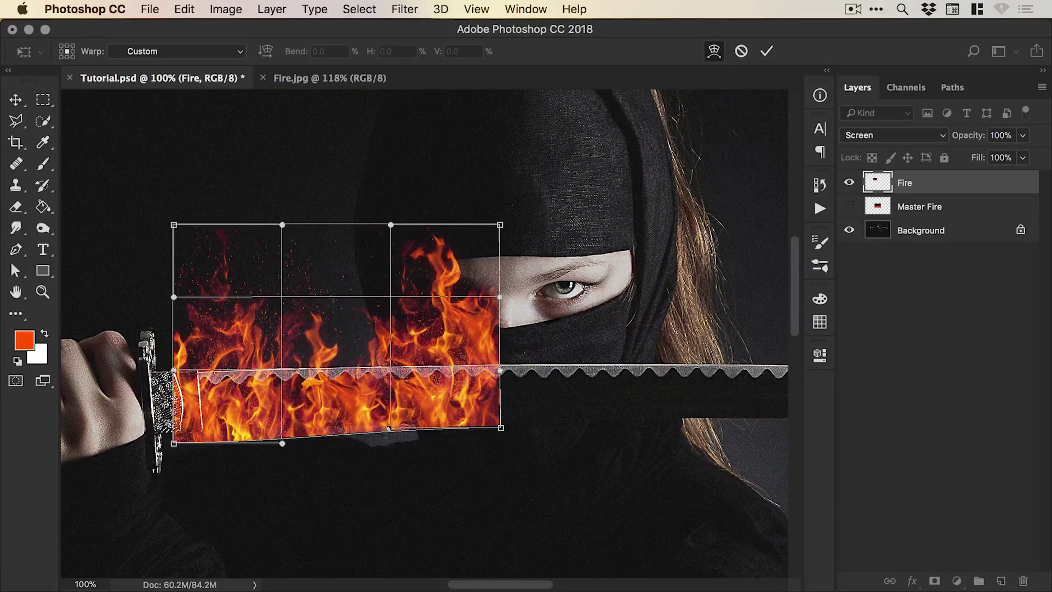
{"action": "left_click_drag", "start_coordinate": [282, 442], "coordinate": [281, 428]}
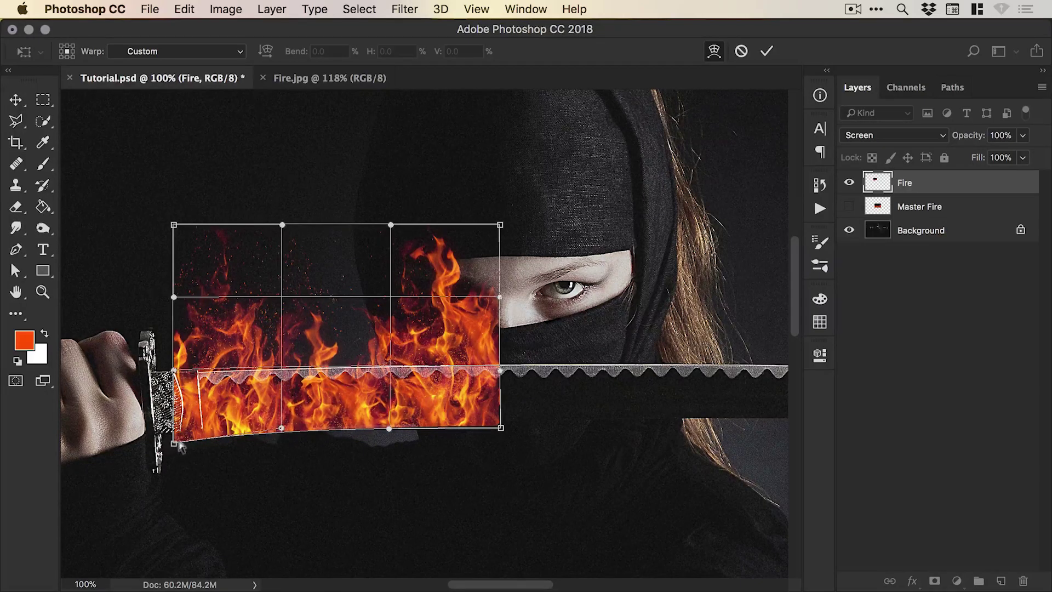
{"action": "scroll", "coordinate": [181, 446], "scroll_direction": "right", "scroll_amount": 15}
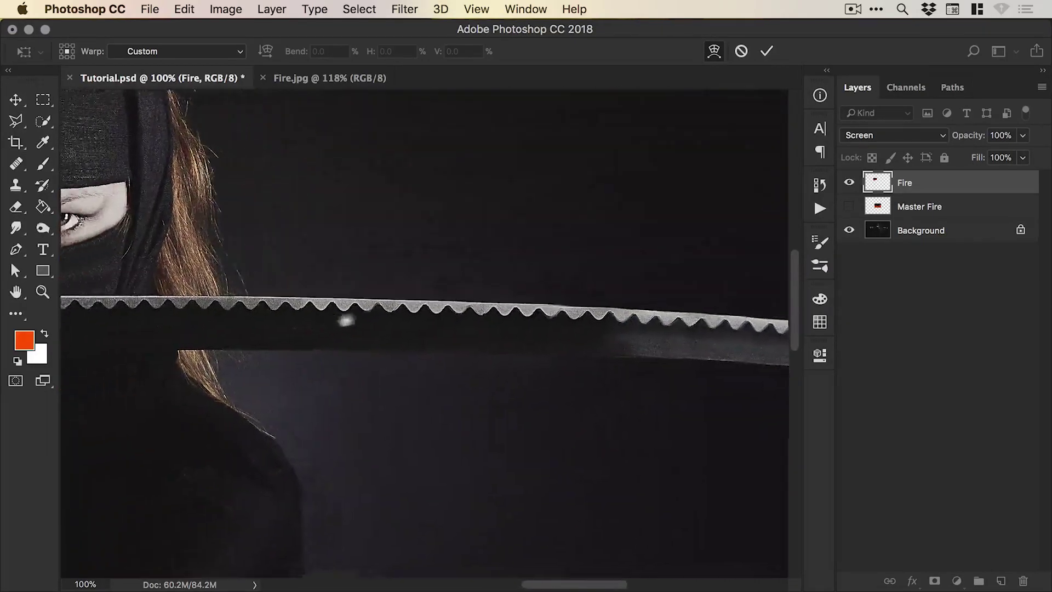
{"action": "scroll", "coordinate": [230, 372], "scroll_direction": "left", "scroll_amount": 15}
{"action": "left_click_drag", "start_coordinate": [226, 362], "coordinate": [227, 366]}
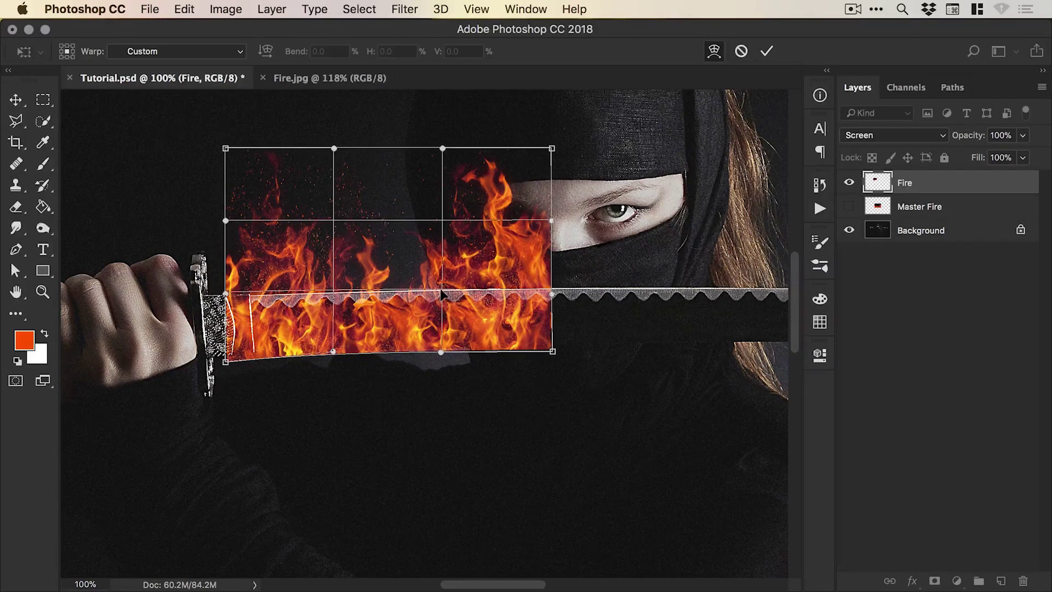
{"action": "left_click_drag", "start_coordinate": [442, 294], "coordinate": [434, 292]}
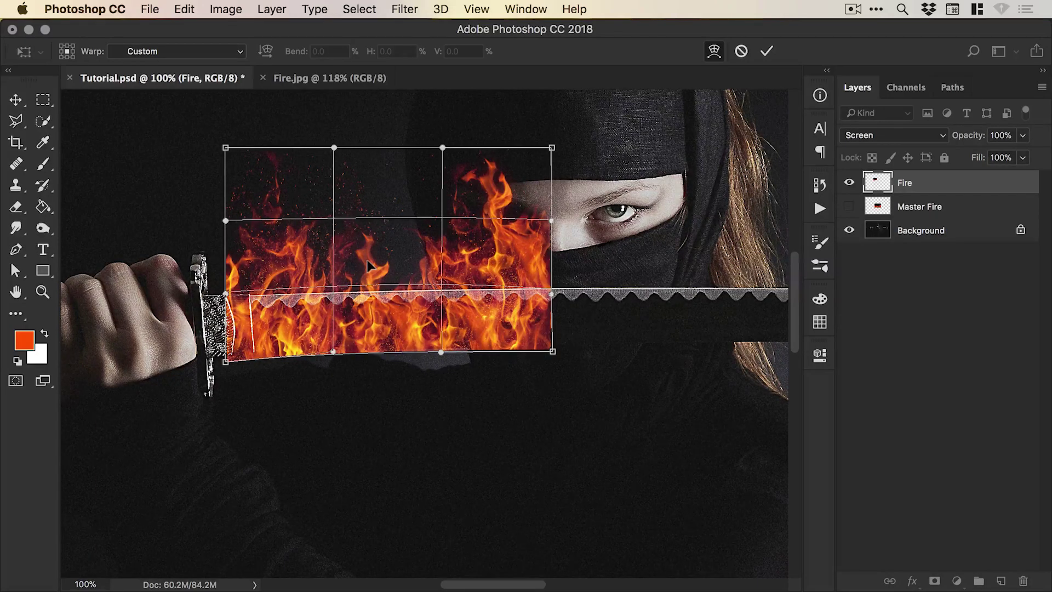
{"action": "key", "text": "Return"}
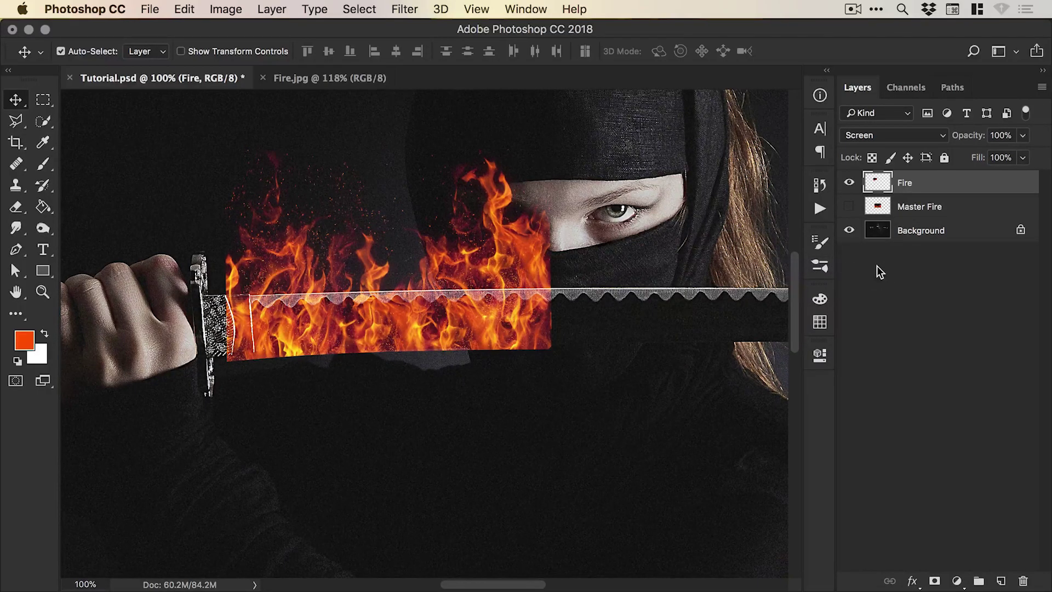
Add a layer mask to Fire and set up a 125 px brush with 0% hardness
{"action": "left_click", "coordinate": [934, 582]}
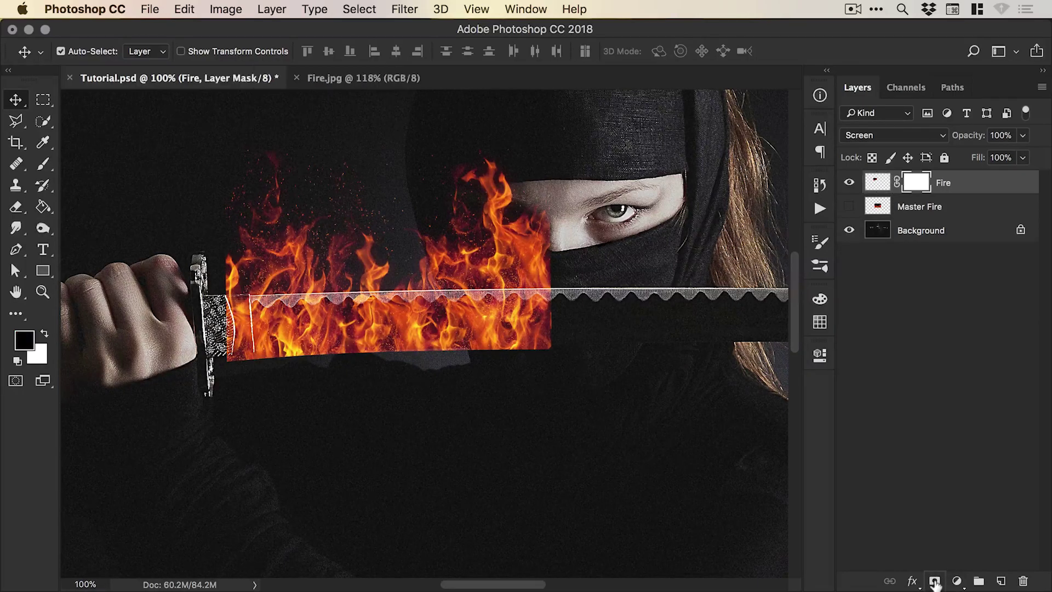
{"action": "left_click", "coordinate": [44, 165]}
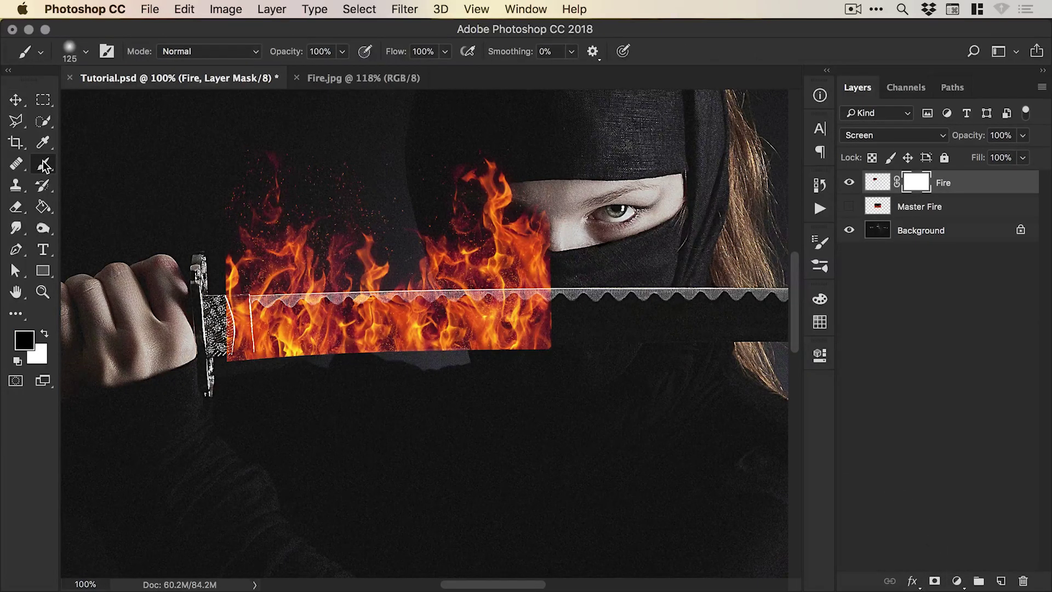
{"action": "left_click", "coordinate": [88, 54]}
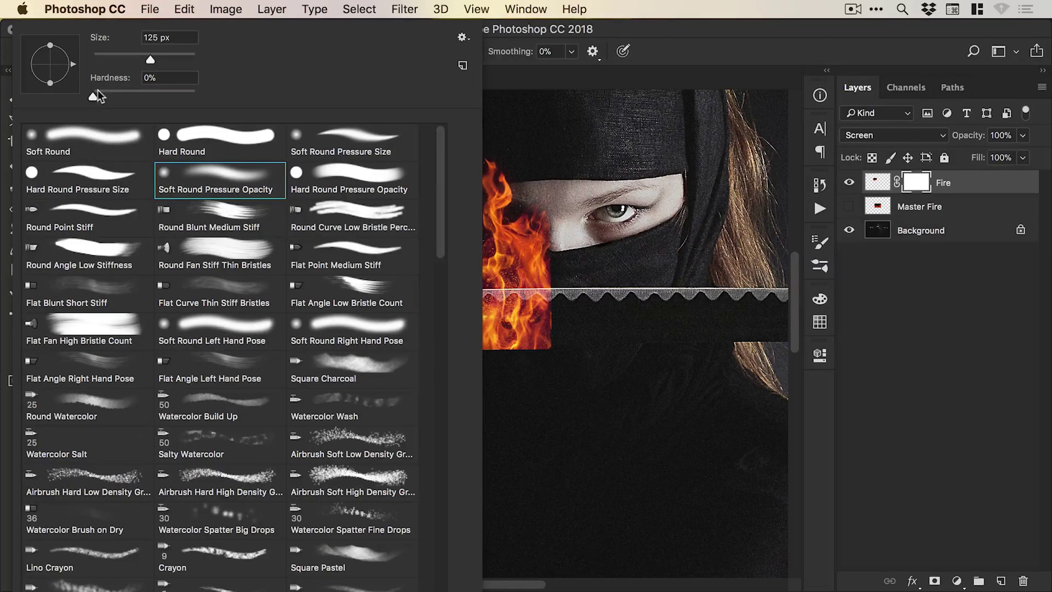
{"action": "left_click", "coordinate": [95, 95]}
{"action": "left_click", "coordinate": [606, 394]}
{"action": "key", "text": "super+z"}
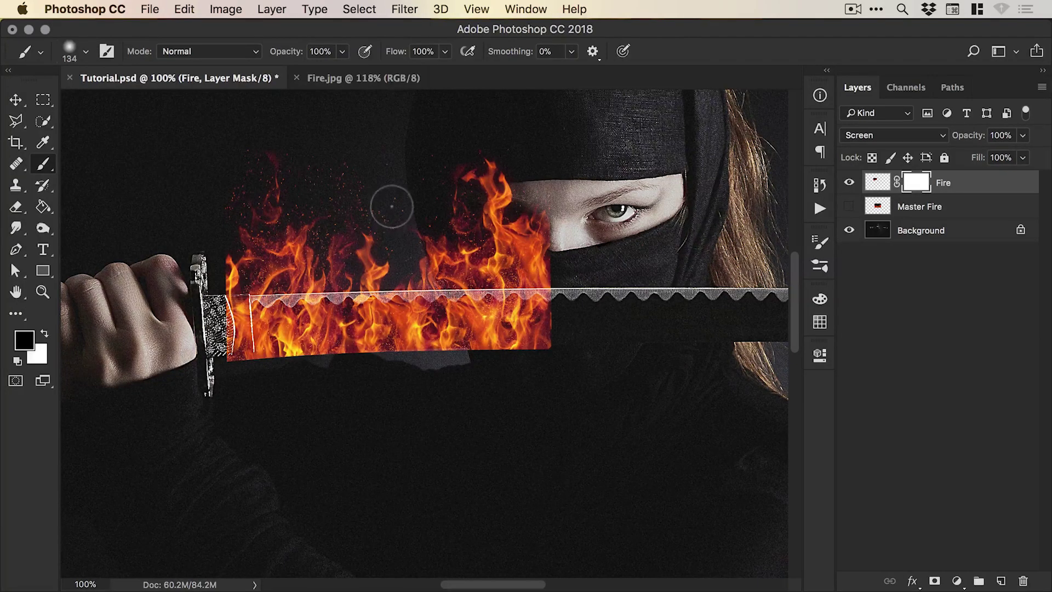
{"action": "key", "text": "bracketleft"}
{"action": "key", "text": "bracketleft"}
{"action": "key", "text": "bracketleft"}
{"action": "key", "text": "bracketleft"}
{"action": "key", "text": "bracketleft"}
{"action": "key", "text": "bracketleft"}
{"action": "key", "text": "bracketright"}
{"action": "key", "text": "bracketright"}
{"action": "key", "text": "bracketright"}
{"action": "key", "text": "bracketright"}
{"action": "key", "text": "bracketright"}
Paint black on the mask to hide and soften the flame edges near the face and hilt
{"action": "mouse_move", "coordinate": [217, 247]}
{"action": "left_mouse_down"}
{"action": "mouse_move", "coordinate": [235, 346]}
{"action": "mouse_move", "coordinate": [239, 329]}
{"action": "mouse_move", "coordinate": [285, 377]}
{"action": "mouse_move", "coordinate": [334, 356]}
{"action": "mouse_move", "coordinate": [529, 355]}
{"action": "left_mouse_up"}
{"action": "mouse_move", "coordinate": [553, 189]}
{"action": "left_mouse_down"}
{"action": "mouse_move", "coordinate": [544, 359]}
{"action": "mouse_move", "coordinate": [538, 343]}
{"action": "left_mouse_up"}
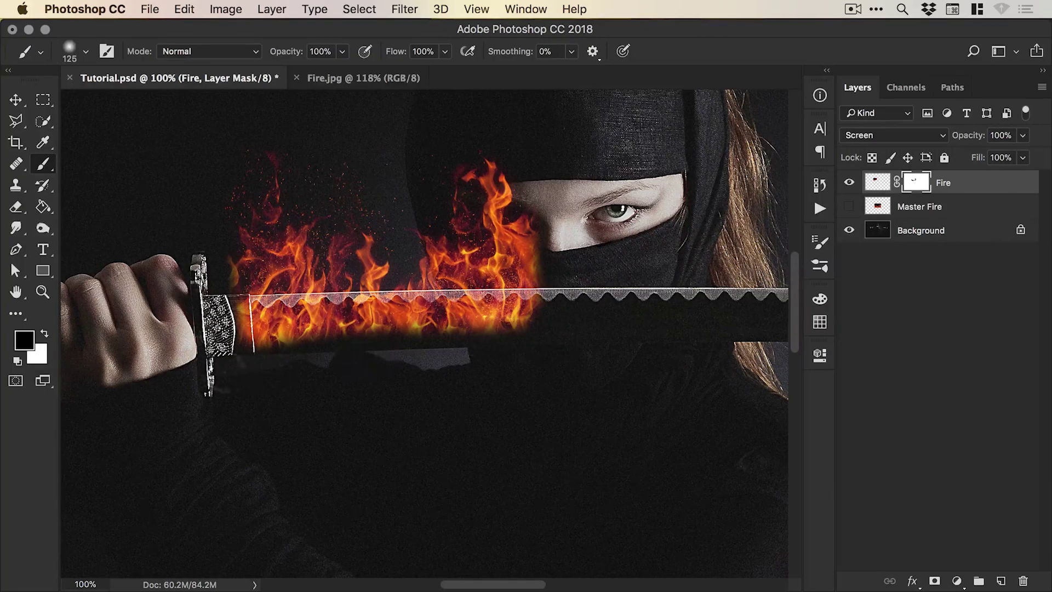
{"action": "mouse_move", "coordinate": [241, 334]}
{"action": "left_mouse_down"}
{"action": "mouse_move", "coordinate": [335, 358]}
{"action": "mouse_move", "coordinate": [282, 364]}
{"action": "mouse_move", "coordinate": [535, 352]}
{"action": "mouse_move", "coordinate": [368, 371]}
{"action": "mouse_move", "coordinate": [457, 320]}
{"action": "left_mouse_up"}
{"action": "key", "text": "v"}
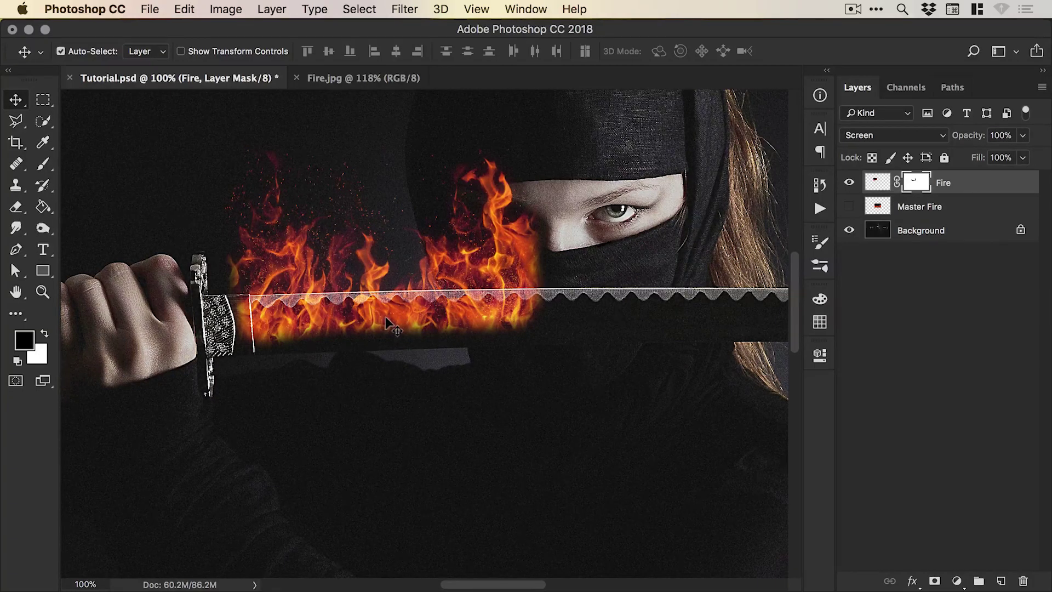
{"action": "key", "text": "b"}
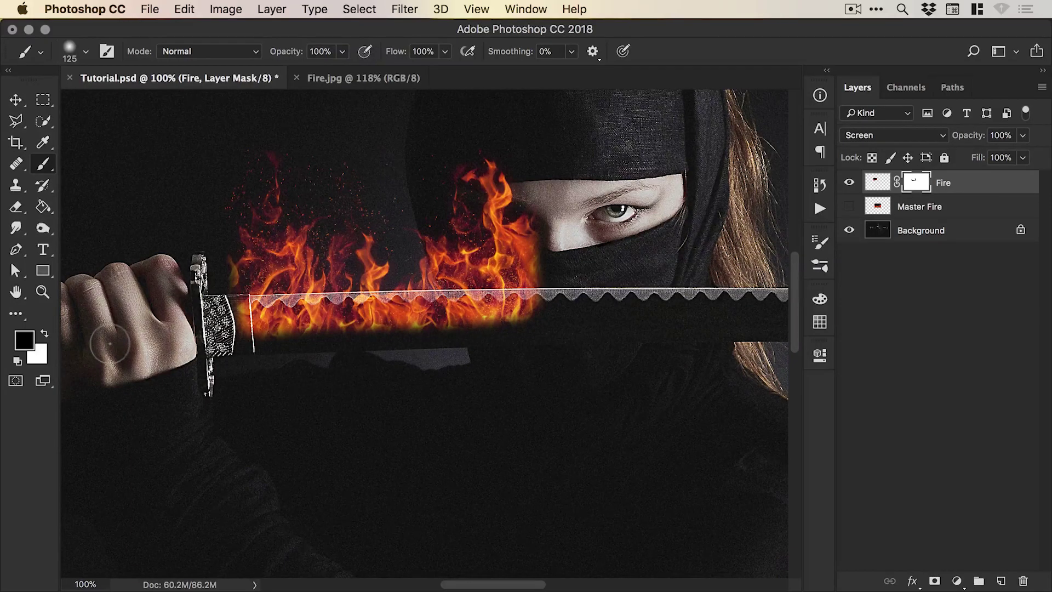
Paint white on the mask to restore the fire just below the blade's edge
{"action": "key", "text": "x"}
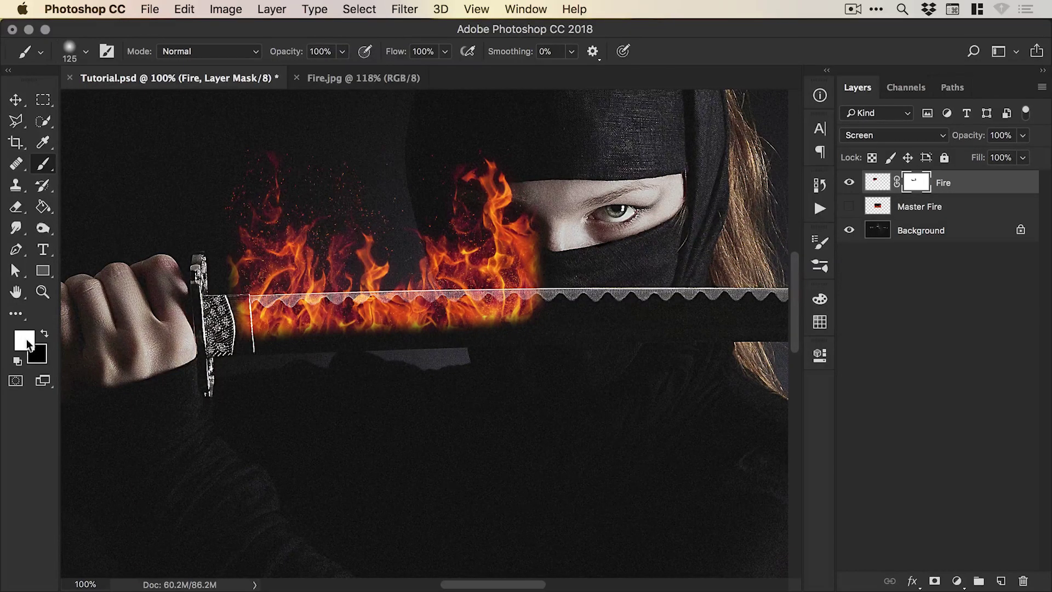
{"action": "mouse_move", "coordinate": [244, 331]}
{"action": "left_mouse_down"}
{"action": "mouse_move", "coordinate": [543, 329]}
{"action": "mouse_move", "coordinate": [244, 334]}
{"action": "mouse_move", "coordinate": [238, 324]}
{"action": "mouse_move", "coordinate": [233, 334]}
{"action": "left_mouse_up"}
{"action": "key", "text": "x"}
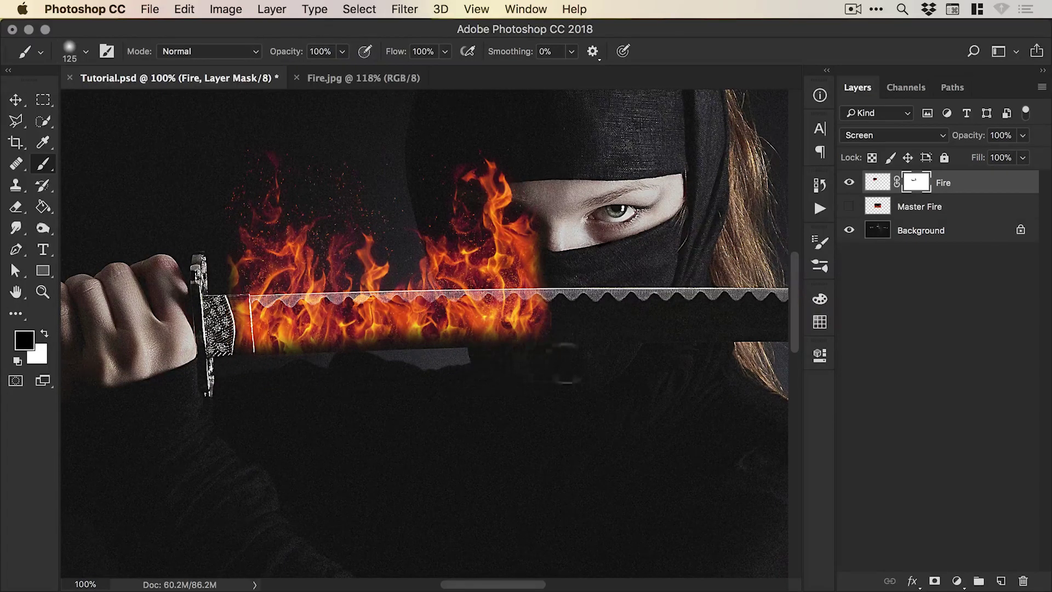
{"action": "key", "text": "v"}
{"action": "scroll", "coordinate": [466, 247], "scroll_direction": "right", "scroll_amount": 5}
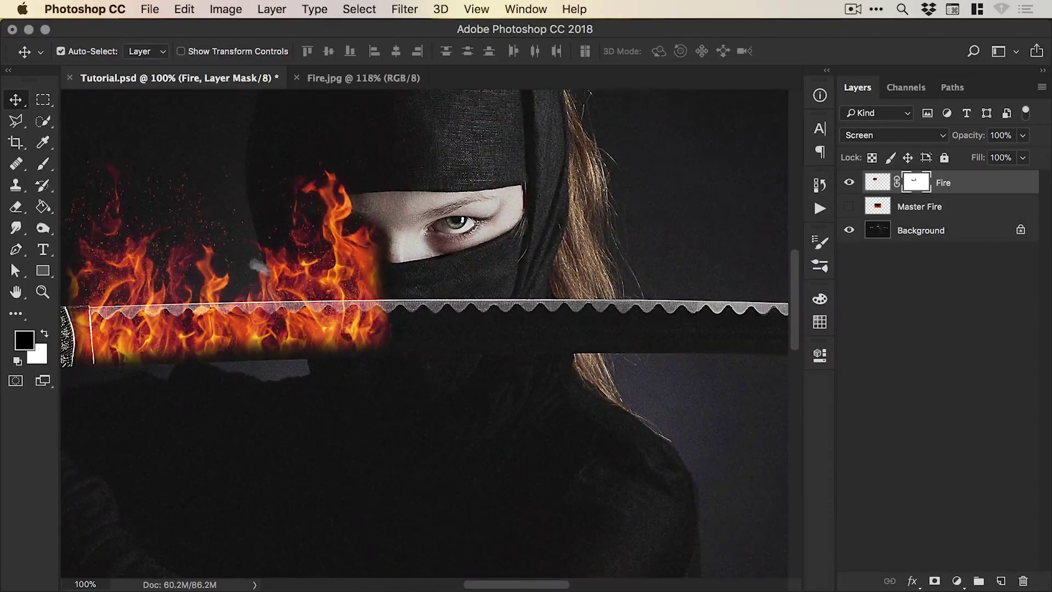
{"action": "key", "text": "super+minus"}
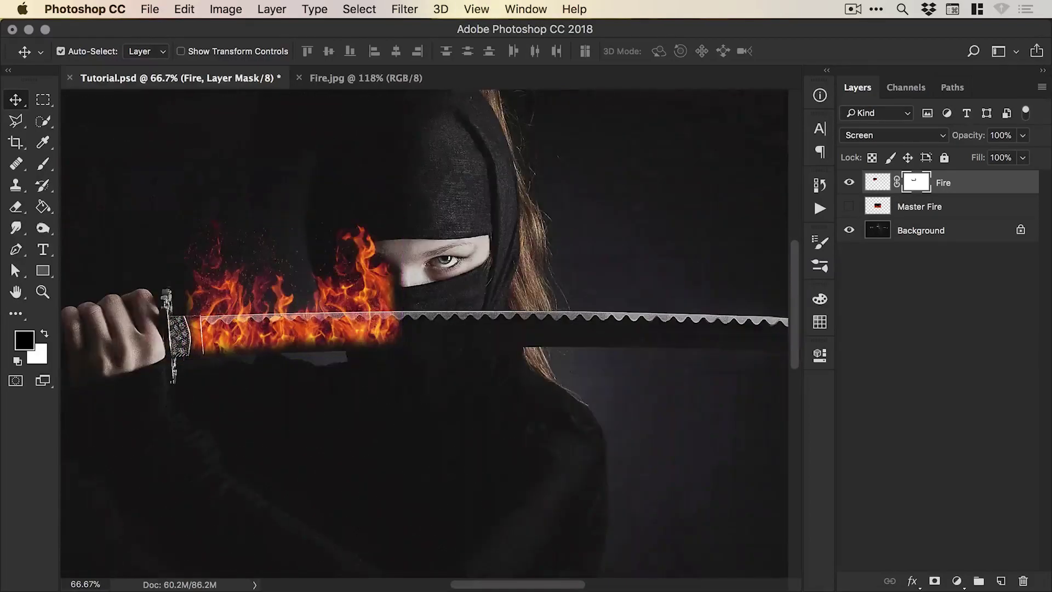
Duplicate Fire as Fire copy, slide it along the blade, and rotate it to match the blade angle
{"action": "right_click", "coordinate": [950, 181]}
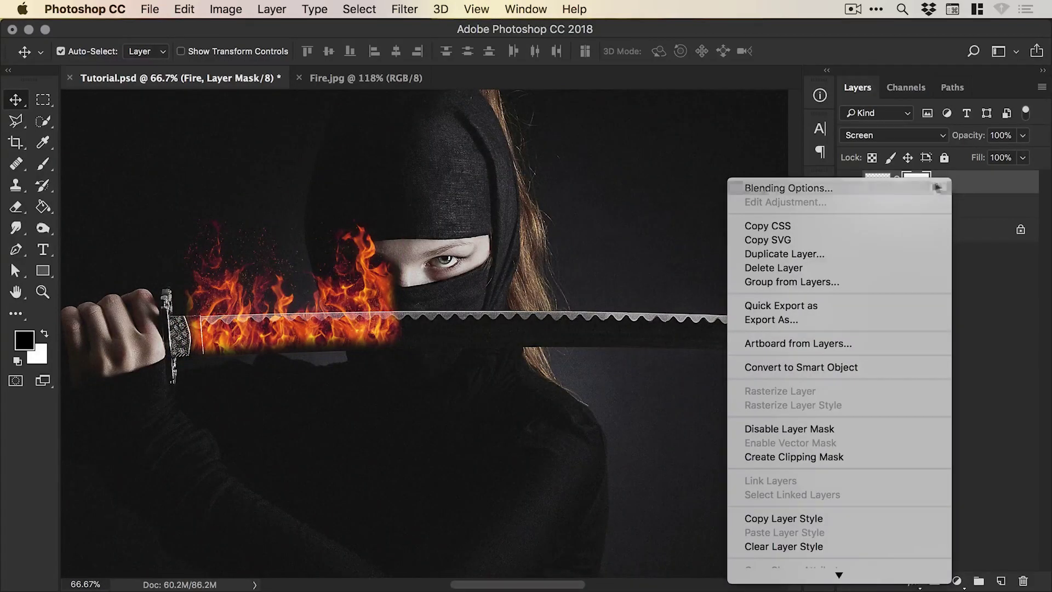
{"action": "left_click", "coordinate": [830, 252]}
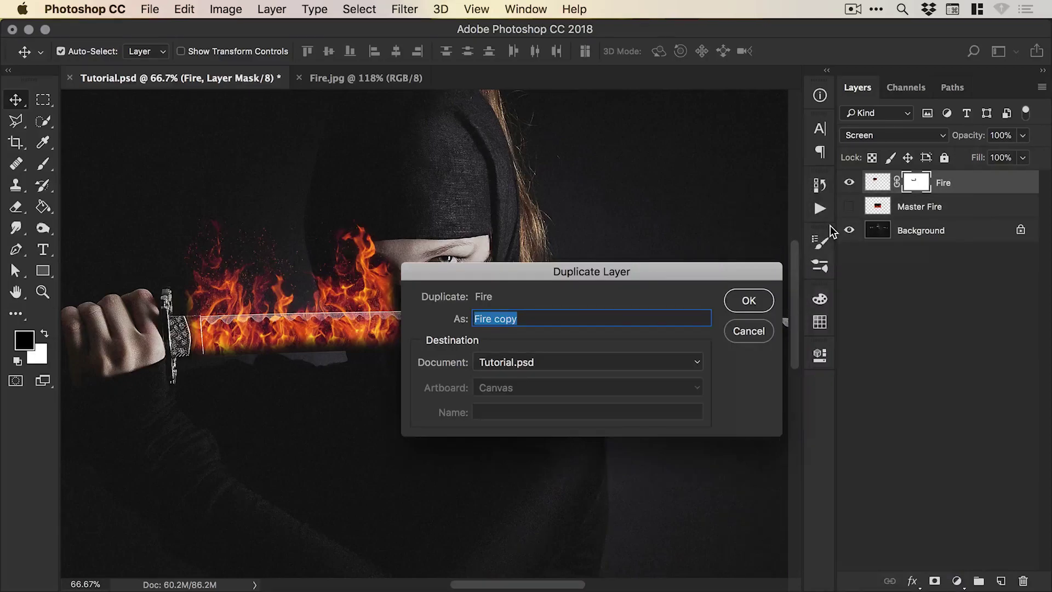
{"action": "key", "text": "Return"}
{"action": "left_click_drag", "start_coordinate": [367, 307], "coordinate": [509, 296]}
{"action": "left_click", "coordinate": [185, 6]}
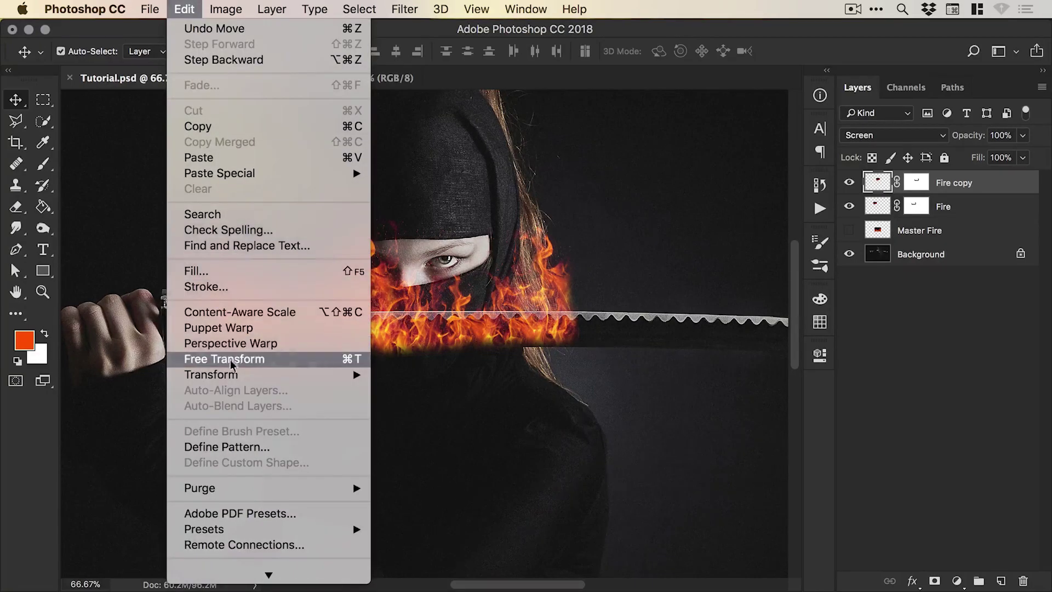
{"action": "left_click", "coordinate": [331, 359]}
{"action": "left_click_drag", "start_coordinate": [629, 230], "coordinate": [635, 242]}
{"action": "left_click_drag", "start_coordinate": [474, 332], "coordinate": [469, 327]}
{"action": "key", "text": "Return"}
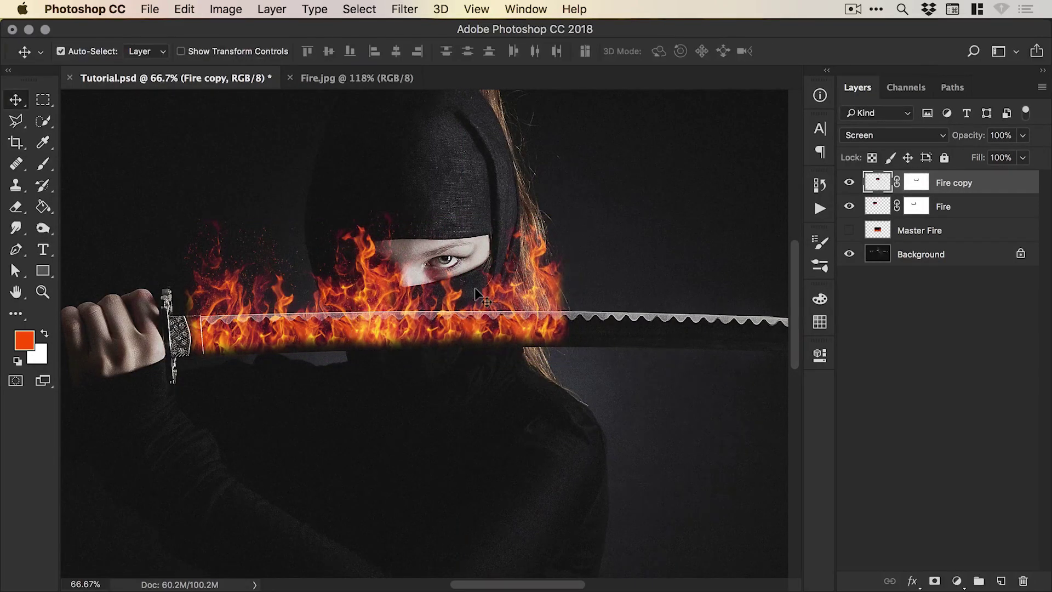
Duplicate to Fire copy 2, move it further right along the blade, and tilt it to follow
{"action": "scroll", "coordinate": [570, 277], "scroll_direction": "right", "scroll_amount": 5}
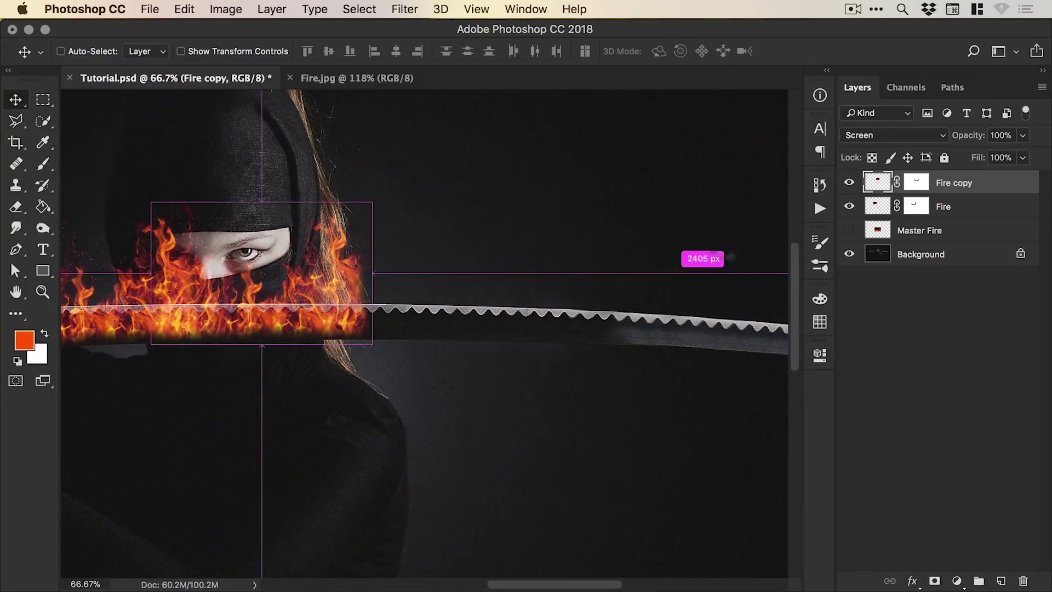
{"action": "key", "text": "super+j"}
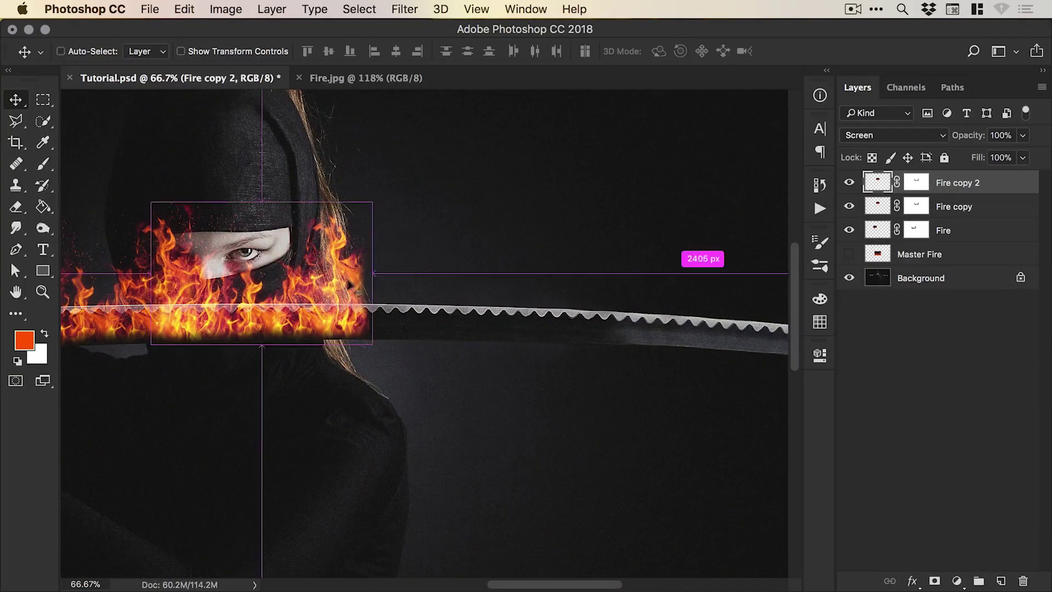
{"action": "left_click_drag", "start_coordinate": [411, 266], "coordinate": [570, 266]}
{"action": "left_click", "coordinate": [193, 7]}
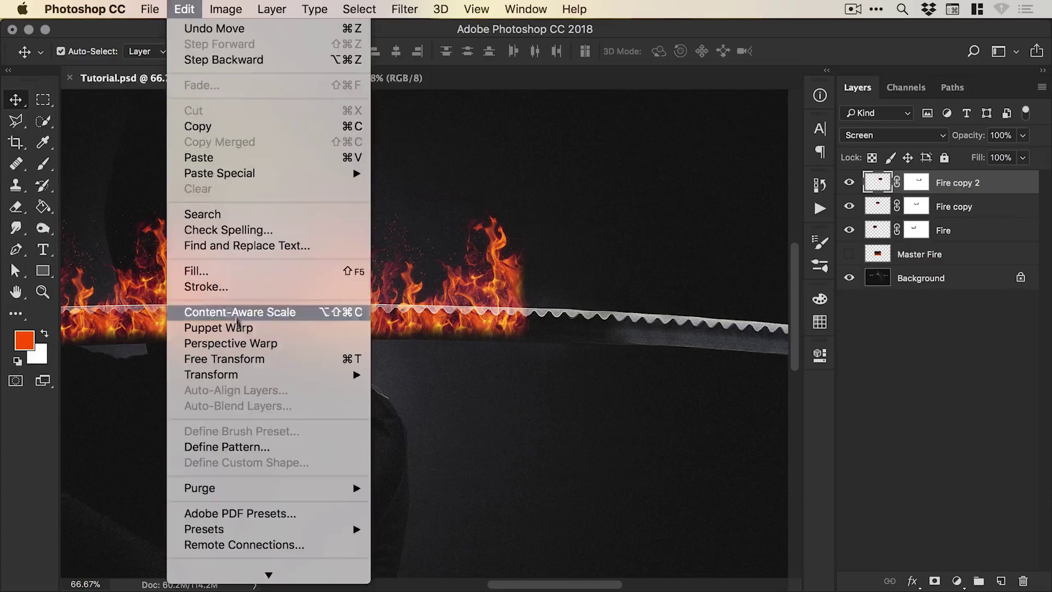
{"action": "left_click", "coordinate": [235, 359]}
{"action": "left_click_drag", "start_coordinate": [600, 283], "coordinate": [600, 284]}
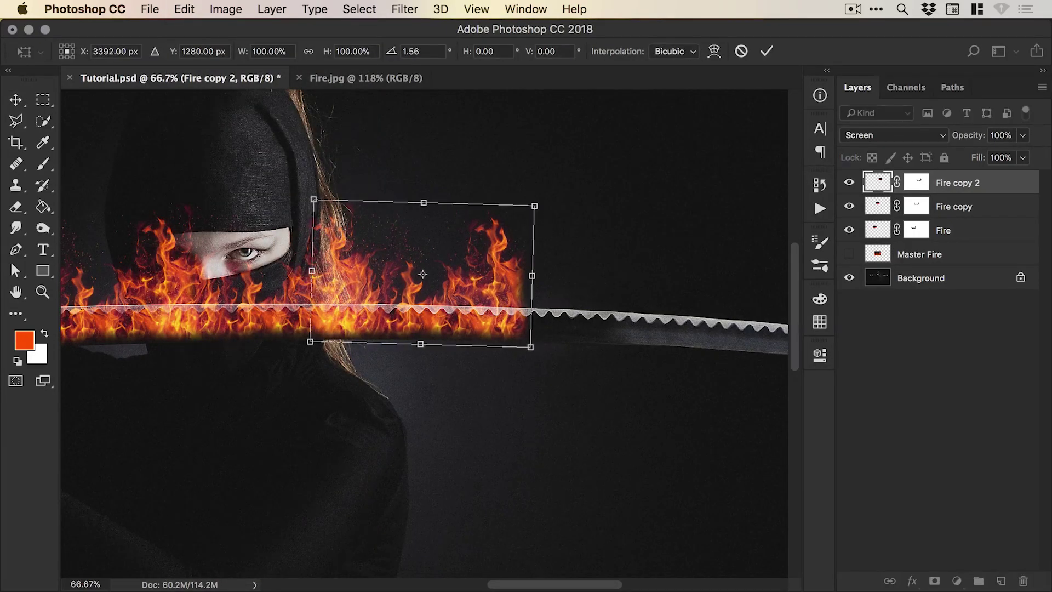
{"action": "key", "text": "Return"}
Duplicate to Fire copy 3, move it toward the tip, and tilt it onto the blade
{"action": "scroll", "coordinate": [383, 296], "scroll_direction": "right", "scroll_amount": 5}
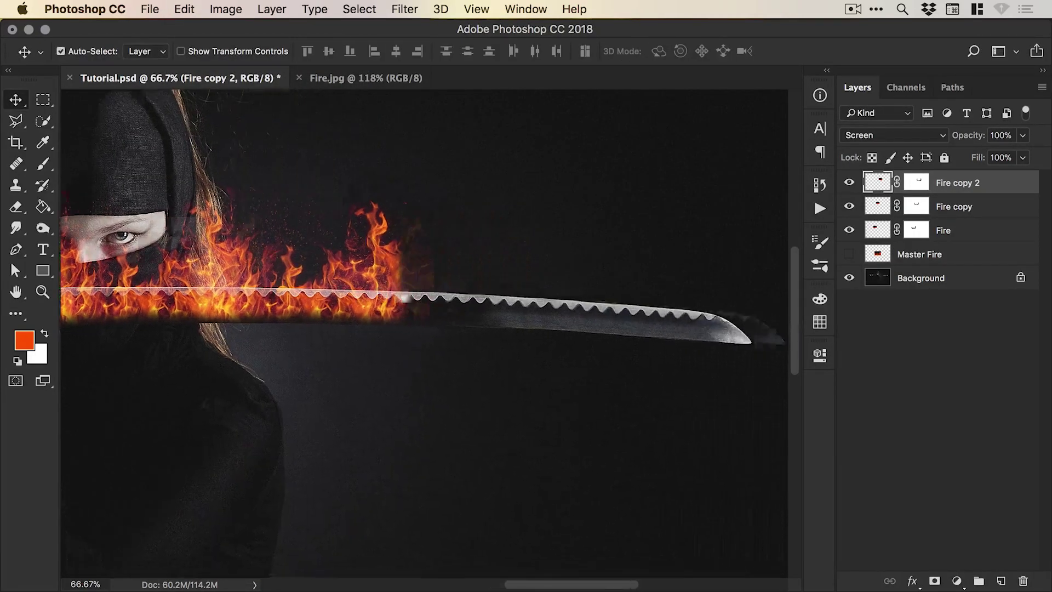
{"action": "key", "text": "super+j"}
{"action": "left_click_drag", "start_coordinate": [383, 296], "coordinate": [554, 299]}
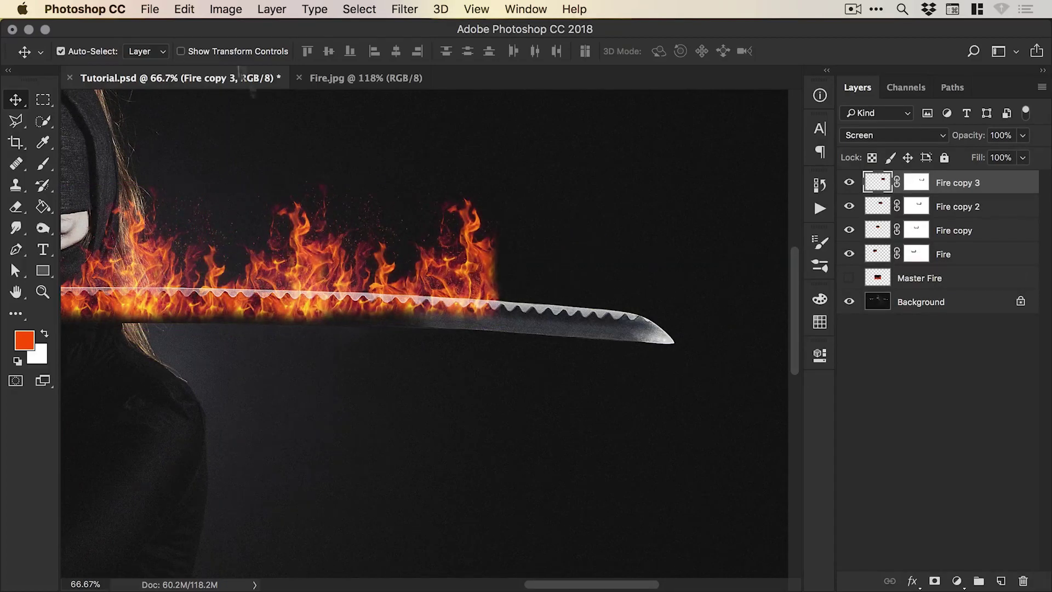
{"action": "left_click", "coordinate": [199, 8]}
{"action": "left_click", "coordinate": [224, 358]}
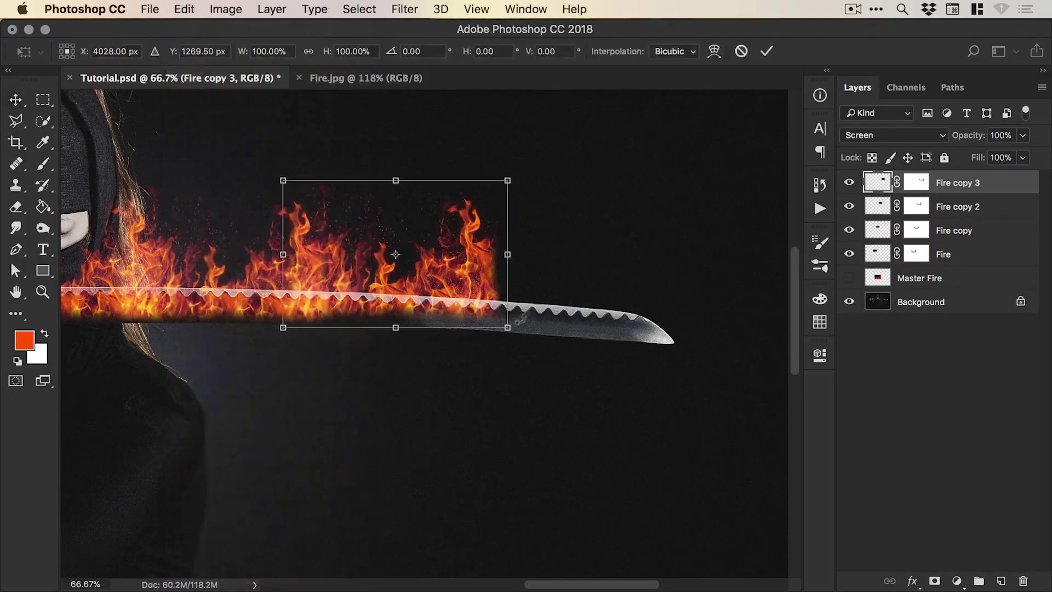
{"action": "left_click_drag", "start_coordinate": [553, 297], "coordinate": [551, 303]}
{"action": "left_click_drag", "start_coordinate": [466, 296], "coordinate": [656, 306]}
{"action": "key", "text": "Return"}
Duplicate to Fire copy 4, rotate it about 1.92°, and place it over the blade tip
{"action": "key", "text": "super+j"}
{"action": "left_click", "coordinate": [196, 7]}
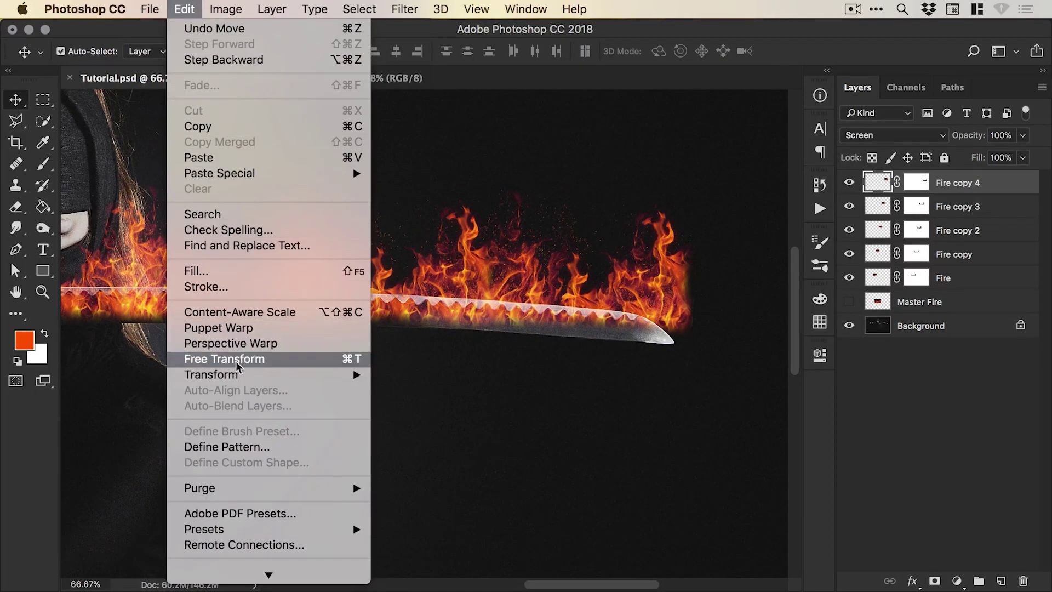
{"action": "left_click", "coordinate": [239, 359]}
{"action": "left_click_drag", "start_coordinate": [739, 292], "coordinate": [738, 297]}
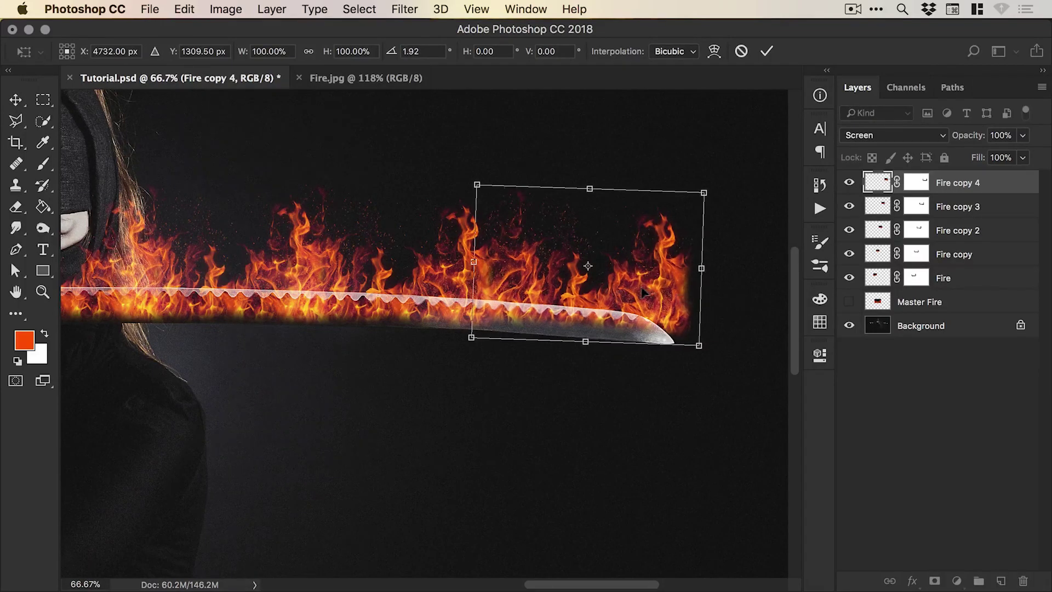
{"action": "left_click_drag", "start_coordinate": [646, 294], "coordinate": [629, 294]}
{"action": "key", "text": "Return"}
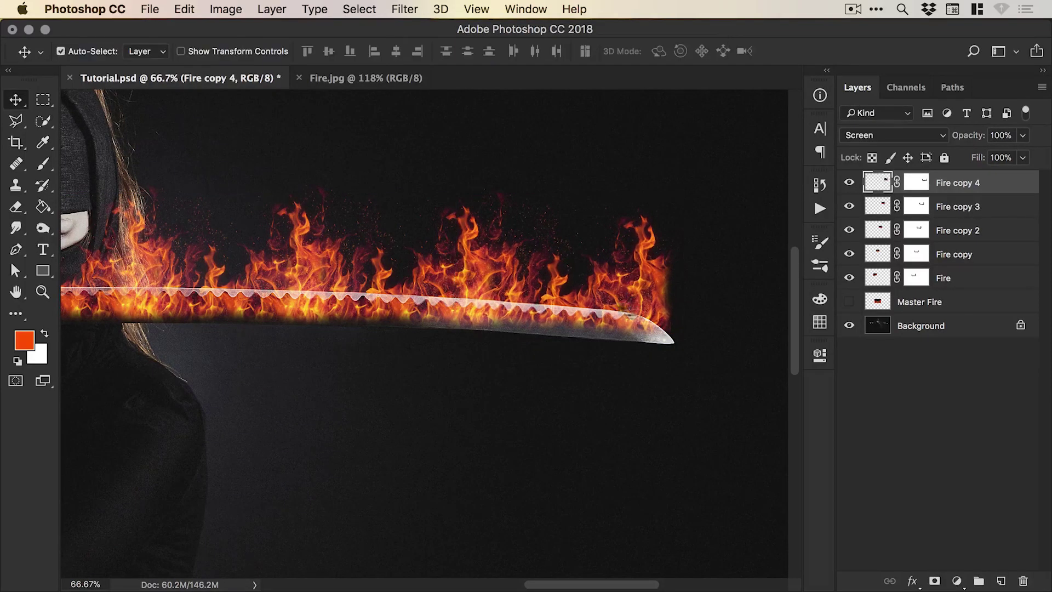
{"action": "key", "text": "super+minus"}
{"action": "left_click_drag", "start_coordinate": [302, 292], "coordinate": [510, 298]}
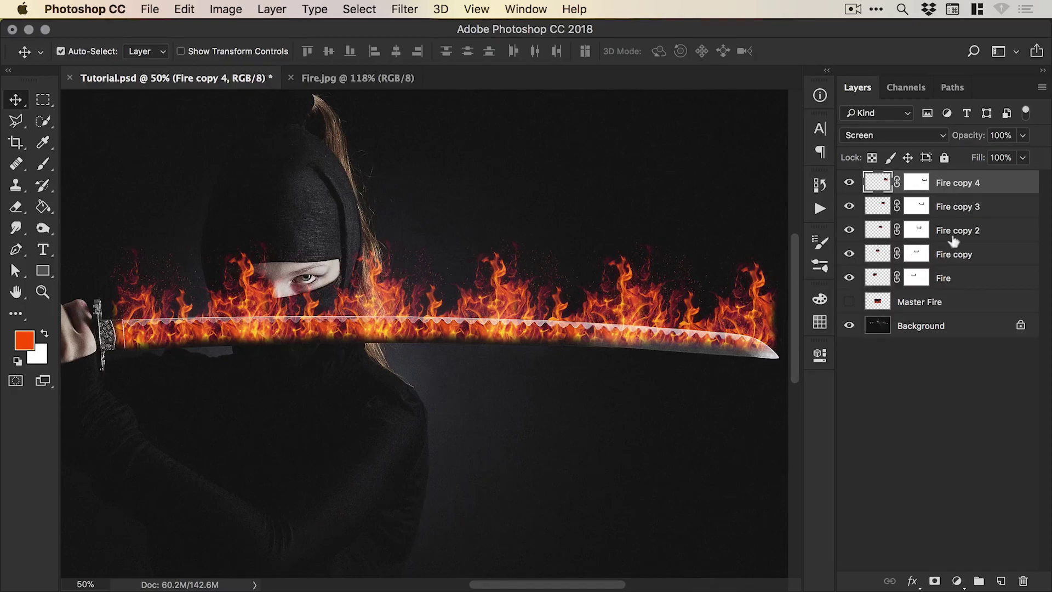
Flip the Fire copy layer horizontally
{"action": "left_click", "coordinate": [946, 254]}
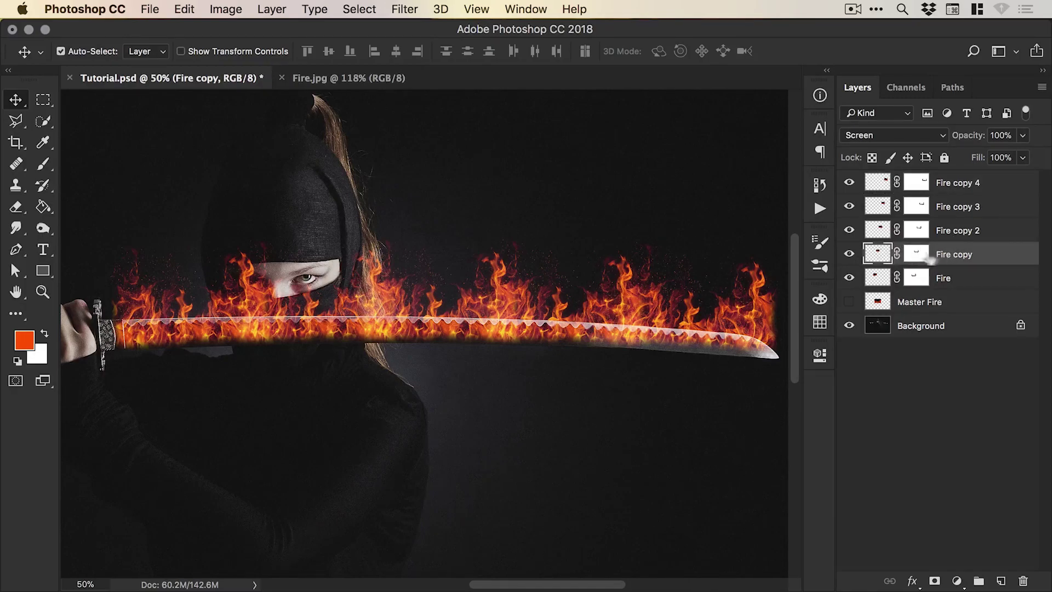
{"action": "left_click", "coordinate": [183, 10]}
{"action": "mouse_move", "coordinate": [212, 375]}
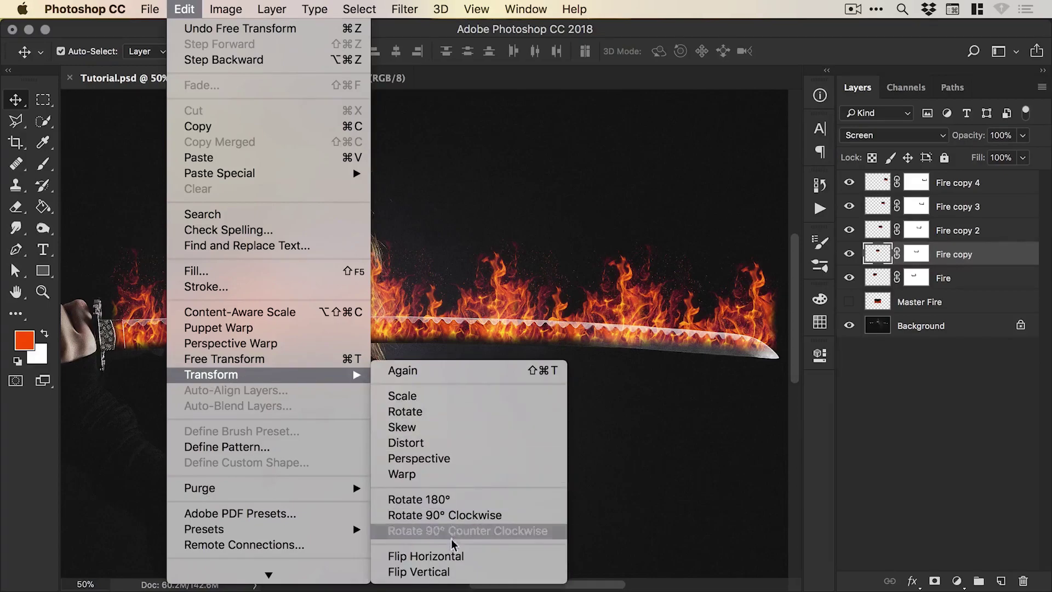
{"action": "left_click", "coordinate": [448, 555]}
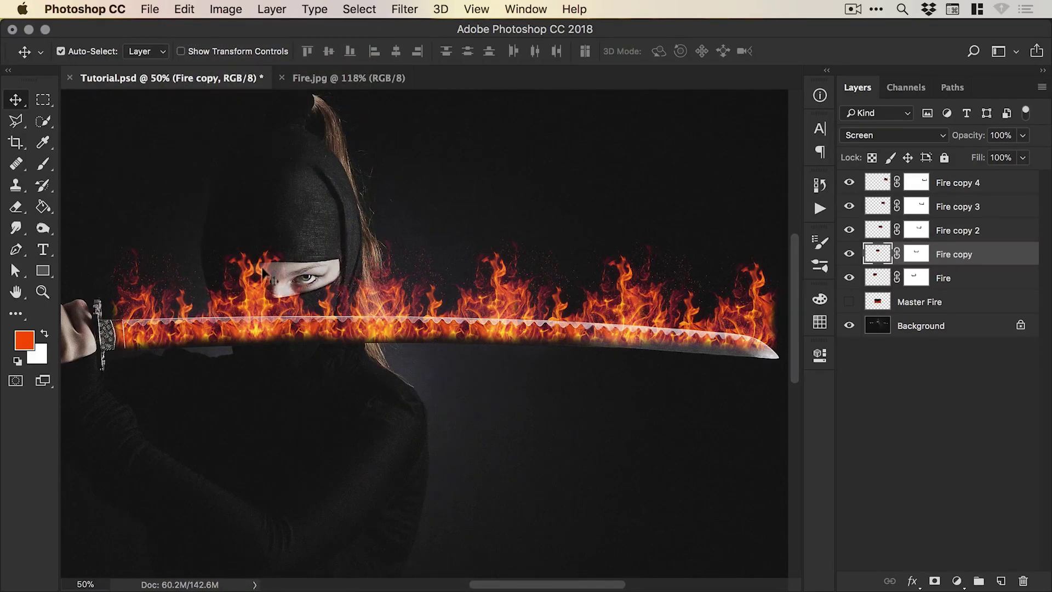
{"action": "scroll", "coordinate": [265, 274], "scroll_direction": "left", "scroll_amount": 3}
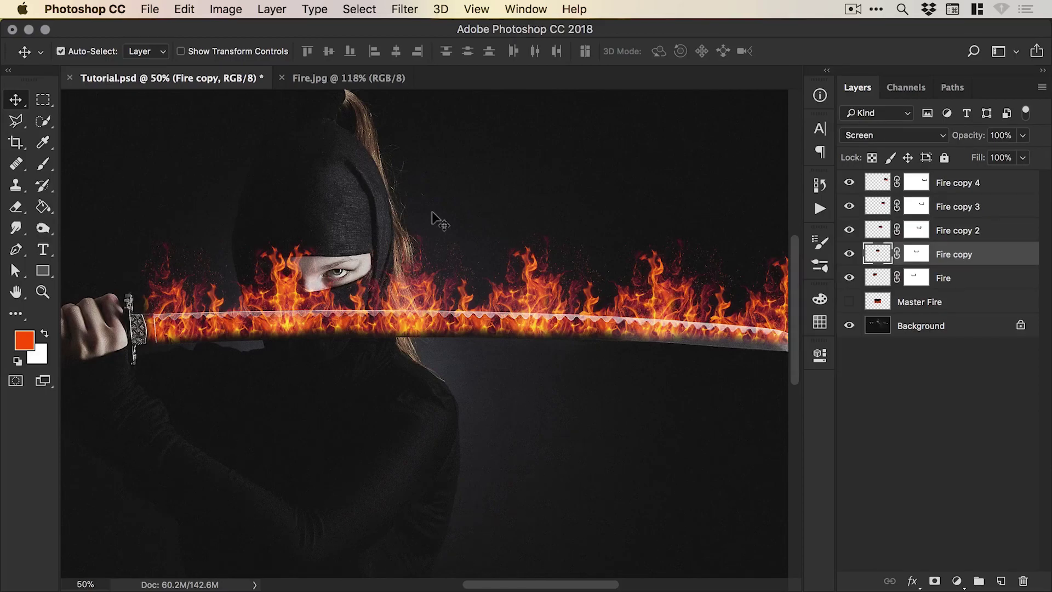
Zoom in to 100% to inspect the flames beside the ninja's face
{"action": "key", "text": "z"}
{"action": "left_click", "coordinate": [263, 301]}
{"action": "left_click", "coordinate": [252, 298]}
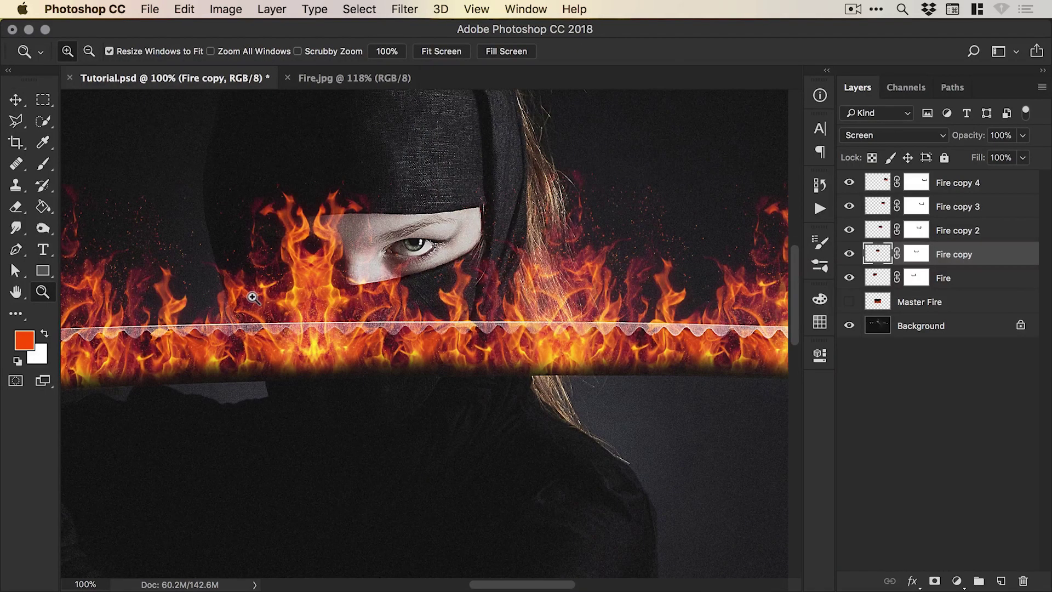
{"action": "key", "text": "v"}
{"action": "scroll", "coordinate": [249, 296], "scroll_direction": "left", "scroll_amount": 3}
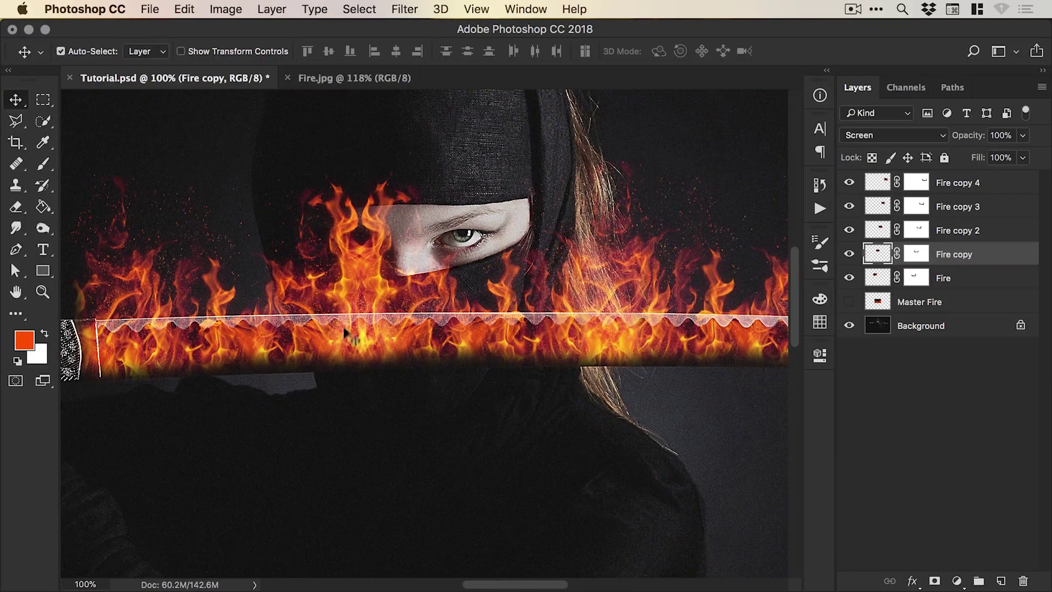
{"action": "key", "text": "z"}
{"action": "left_click", "coordinate": [356, 283]}
{"action": "key", "text": "v"}
{"action": "scroll", "coordinate": [347, 296], "scroll_direction": "up", "scroll_amount": 2}
{"action": "key", "text": "super+minus"}
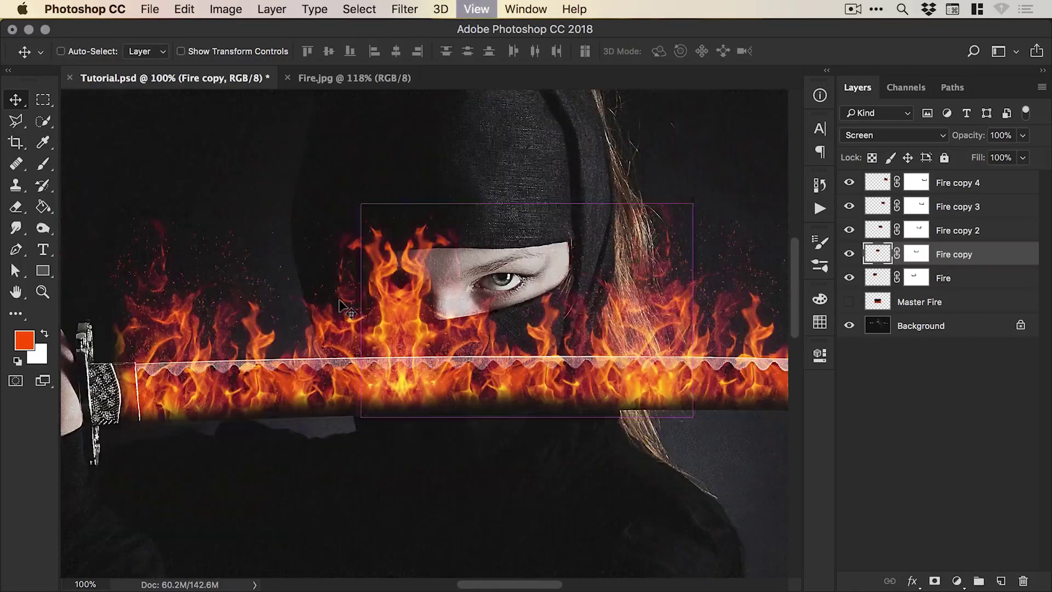
Free-transform Fire copy and shift it about 240 px left, beside the ninja's face
{"action": "left_click", "coordinate": [184, 9]}
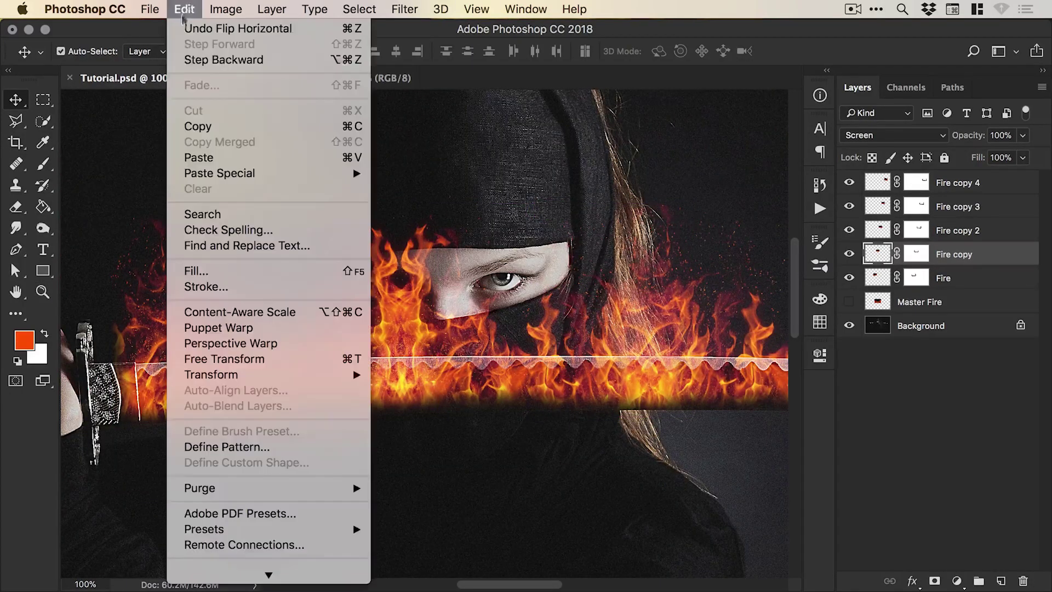
{"action": "left_click", "coordinate": [222, 359]}
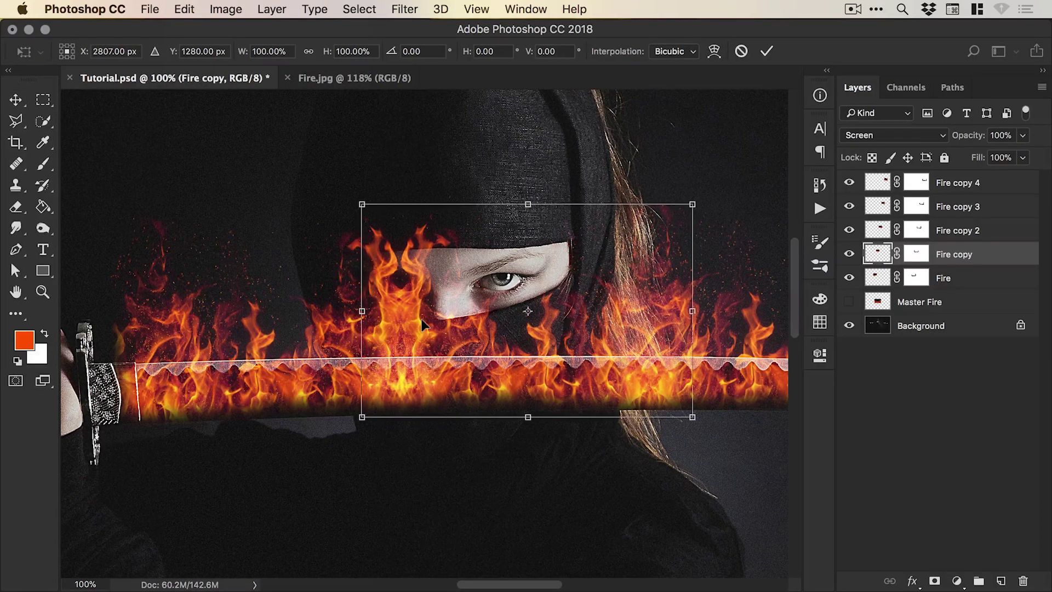
{"action": "left_click_drag", "start_coordinate": [417, 319], "coordinate": [334, 326]}
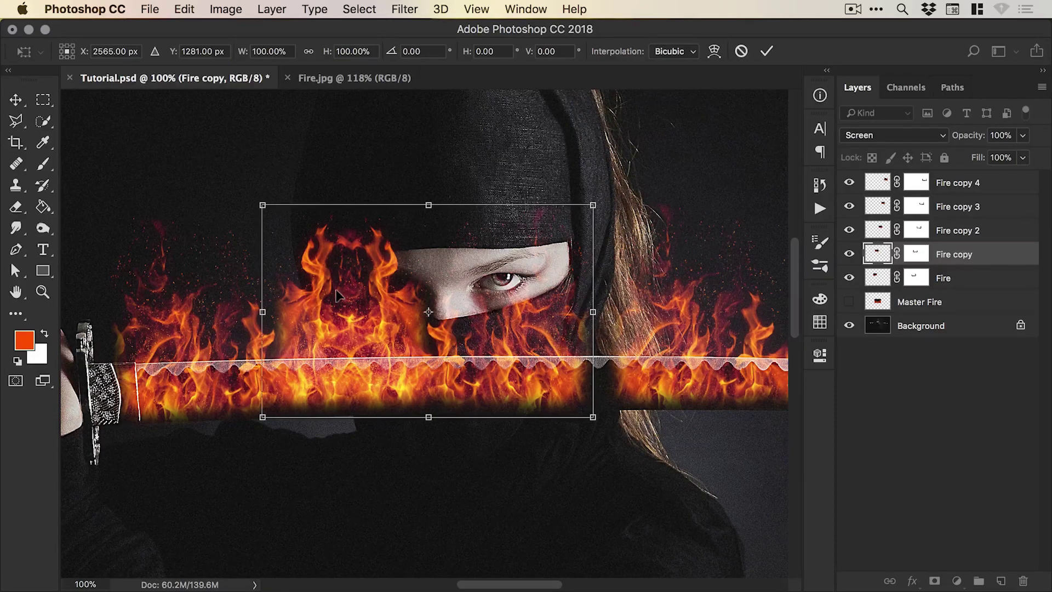
{"action": "key", "text": "Return"}
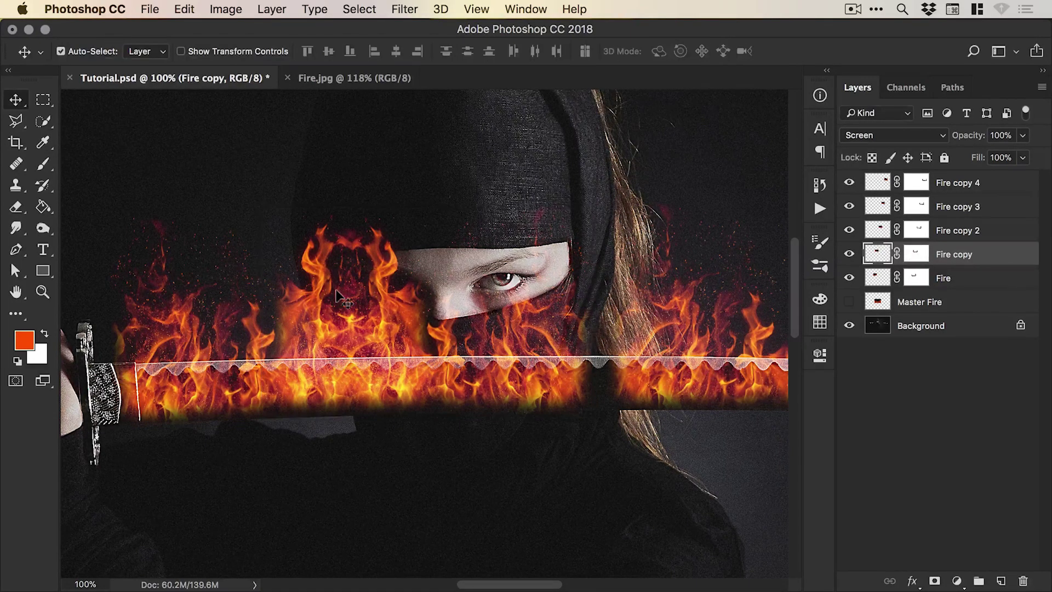
Paint the Fire copy mask with a 175 px brush to hide flames over the hood and right side
{"action": "left_click", "coordinate": [915, 256]}
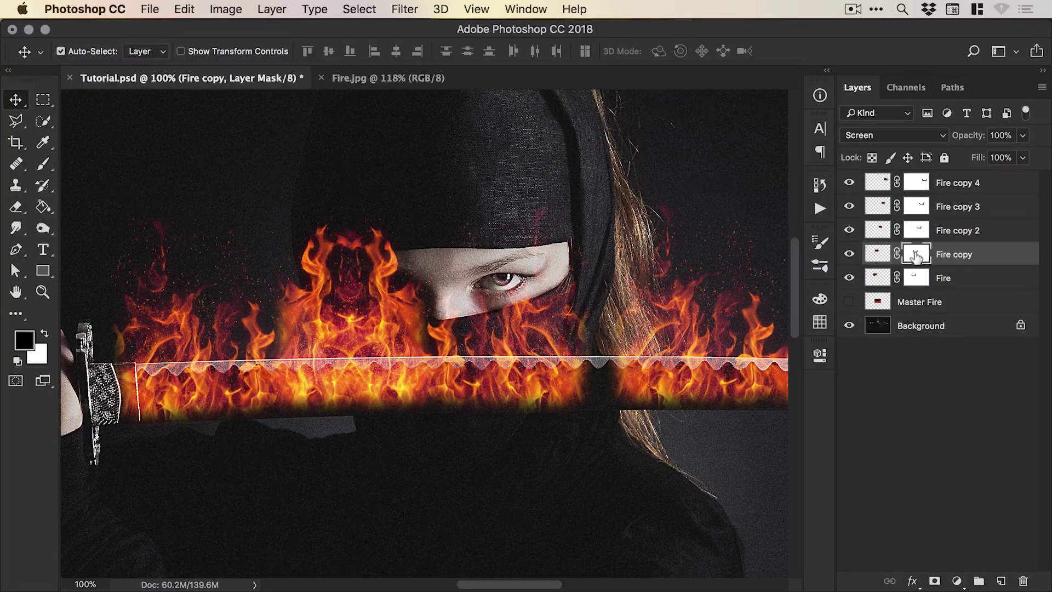
{"action": "left_click", "coordinate": [43, 163]}
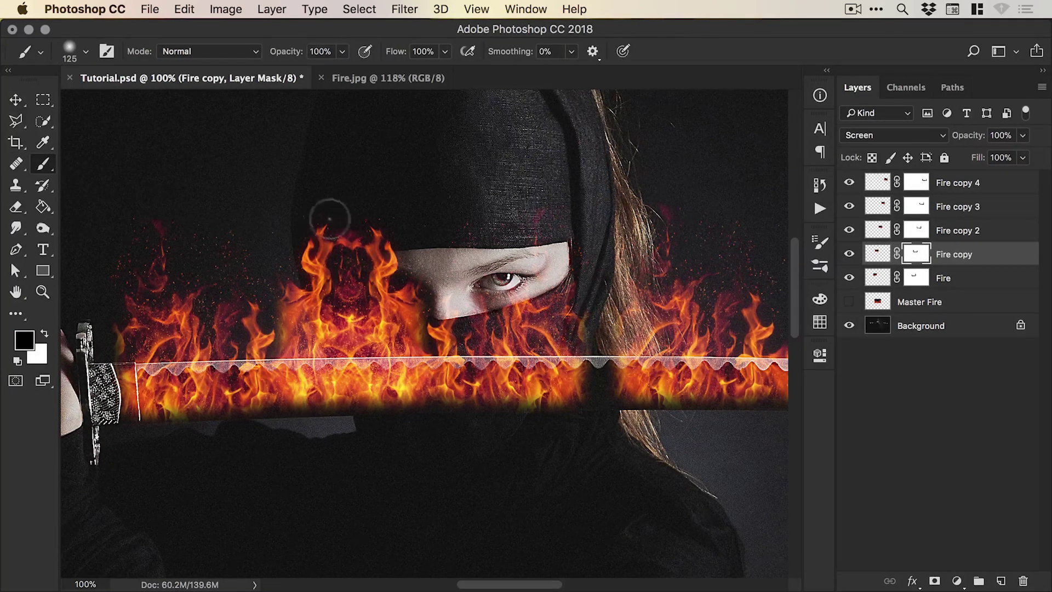
{"action": "key", "text": "bracketright"}
{"action": "key", "text": "bracketright"}
{"action": "mouse_move", "coordinate": [312, 249]}
{"action": "left_mouse_down"}
{"action": "mouse_move", "coordinate": [290, 326]}
{"action": "mouse_move", "coordinate": [333, 228]}
{"action": "mouse_move", "coordinate": [314, 284]}
{"action": "mouse_move", "coordinate": [330, 314]}
{"action": "mouse_move", "coordinate": [293, 326]}
{"action": "mouse_move", "coordinate": [330, 277]}
{"action": "mouse_move", "coordinate": [349, 229]}
{"action": "mouse_move", "coordinate": [296, 334]}
{"action": "left_mouse_up"}
{"action": "mouse_move", "coordinate": [504, 305]}
{"action": "left_mouse_down"}
{"action": "mouse_move", "coordinate": [519, 300]}
{"action": "mouse_move", "coordinate": [508, 313]}
{"action": "mouse_move", "coordinate": [363, 330]}
{"action": "left_mouse_up"}
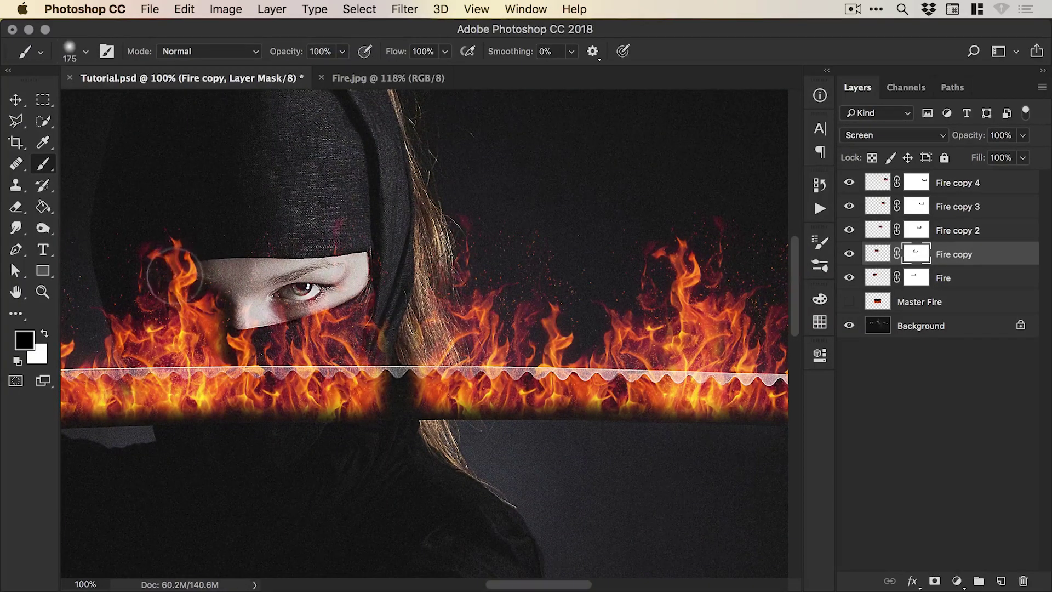
{"action": "left_click_drag", "start_coordinate": [678, 264], "coordinate": [669, 257]}
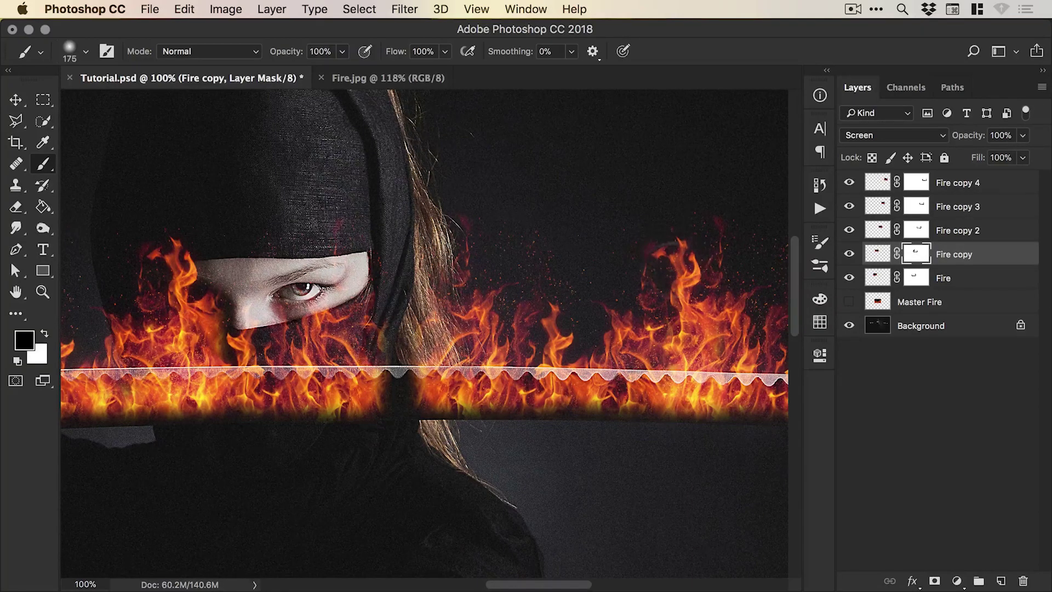
Check Fire copy 2 by toggling it, then mask out its right-side flames
{"action": "left_click", "coordinate": [849, 231]}
{"action": "left_click", "coordinate": [849, 231]}
{"action": "left_click", "coordinate": [914, 233]}
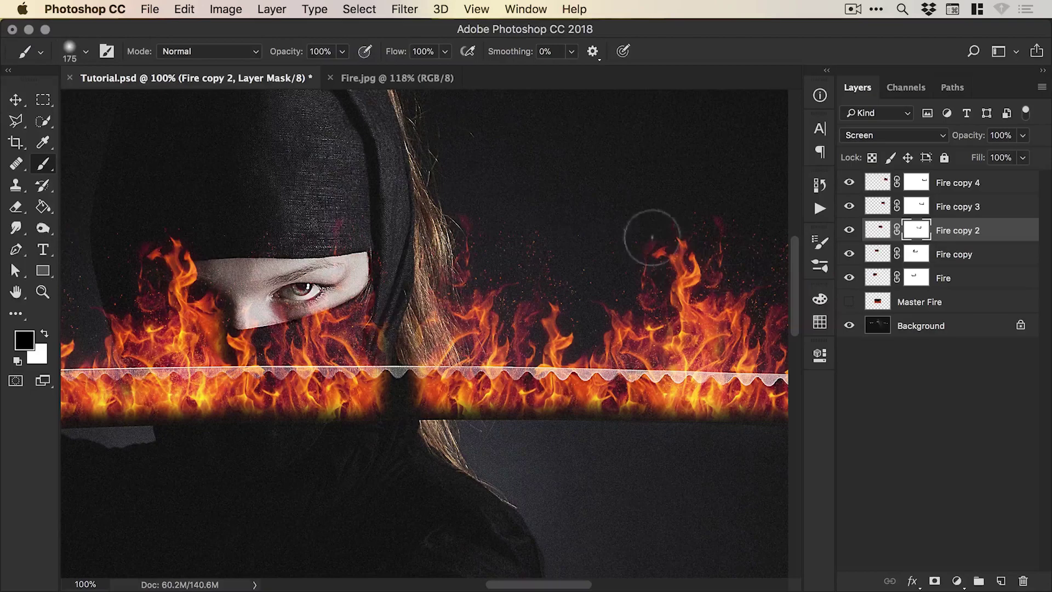
{"action": "mouse_move", "coordinate": [653, 228]}
{"action": "left_mouse_down"}
{"action": "mouse_move", "coordinate": [706, 207]}
{"action": "mouse_move", "coordinate": [648, 291]}
{"action": "mouse_move", "coordinate": [699, 216]}
{"action": "mouse_move", "coordinate": [627, 259]}
{"action": "mouse_move", "coordinate": [717, 237]}
{"action": "mouse_move", "coordinate": [652, 239]}
{"action": "mouse_move", "coordinate": [703, 234]}
{"action": "mouse_move", "coordinate": [674, 257]}
{"action": "mouse_move", "coordinate": [678, 267]}
{"action": "mouse_move", "coordinate": [603, 286]}
{"action": "left_mouse_up"}
{"action": "scroll", "coordinate": [602, 286], "scroll_direction": "right", "scroll_amount": 5}
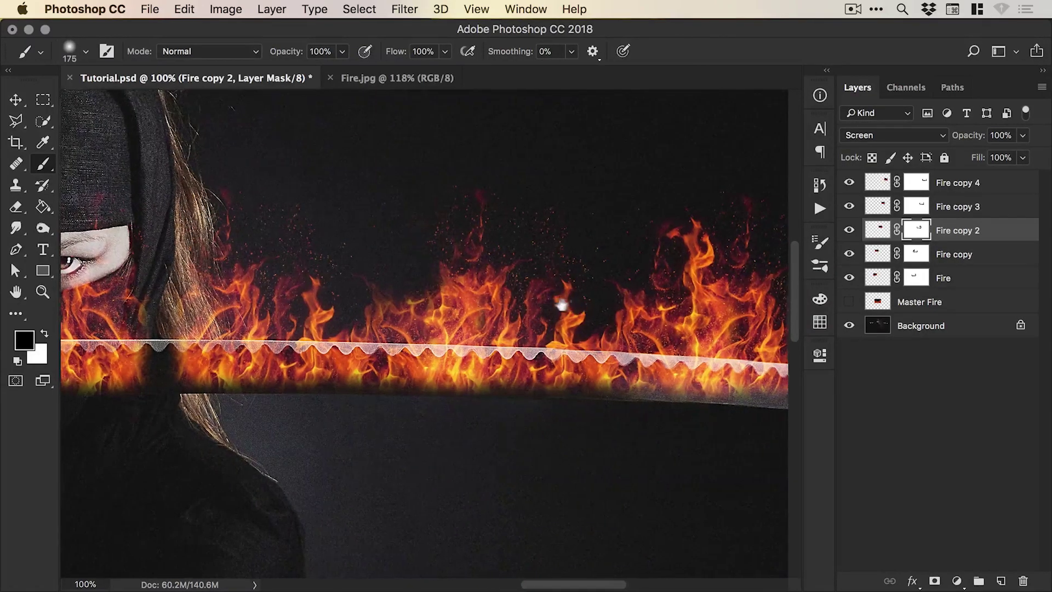
{"action": "scroll", "coordinate": [564, 300], "scroll_direction": "right", "scroll_amount": 2}
{"action": "scroll", "coordinate": [686, 260], "scroll_direction": "right", "scroll_amount": 3}
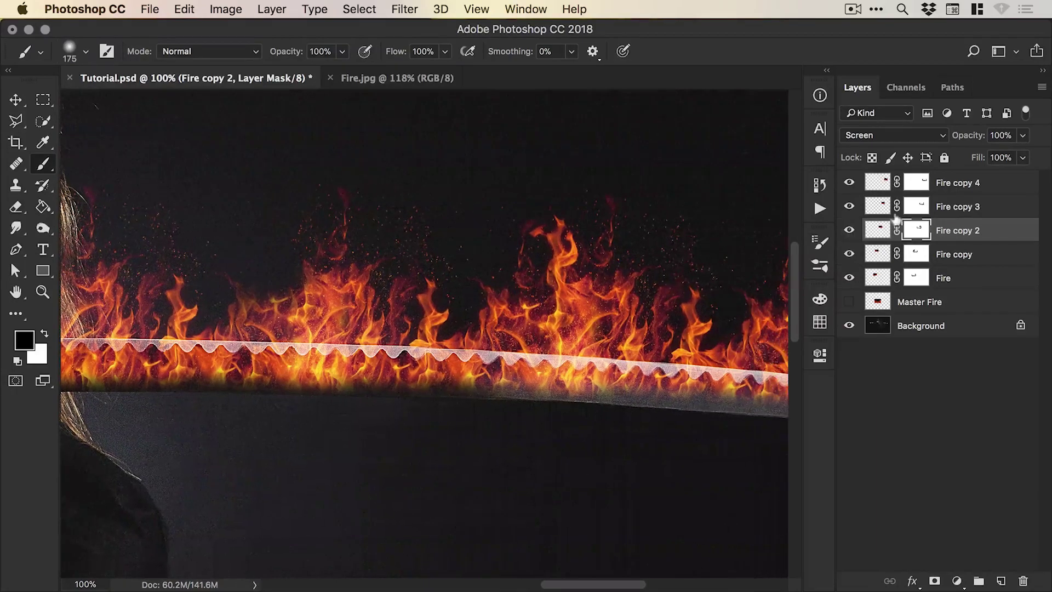
Paint out the top of a flame wisp on the Fire copy 4 mask, comparing against Fire copy 3
{"action": "left_click", "coordinate": [848, 207]}
{"action": "left_click", "coordinate": [848, 206]}
{"action": "left_click", "coordinate": [913, 207]}
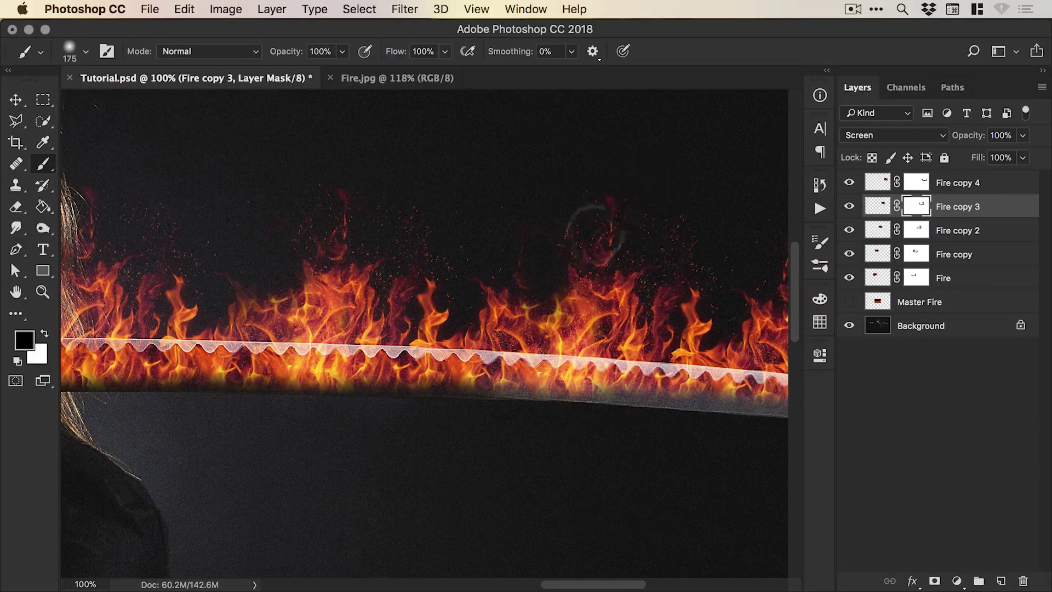
{"action": "left_click", "coordinate": [916, 183]}
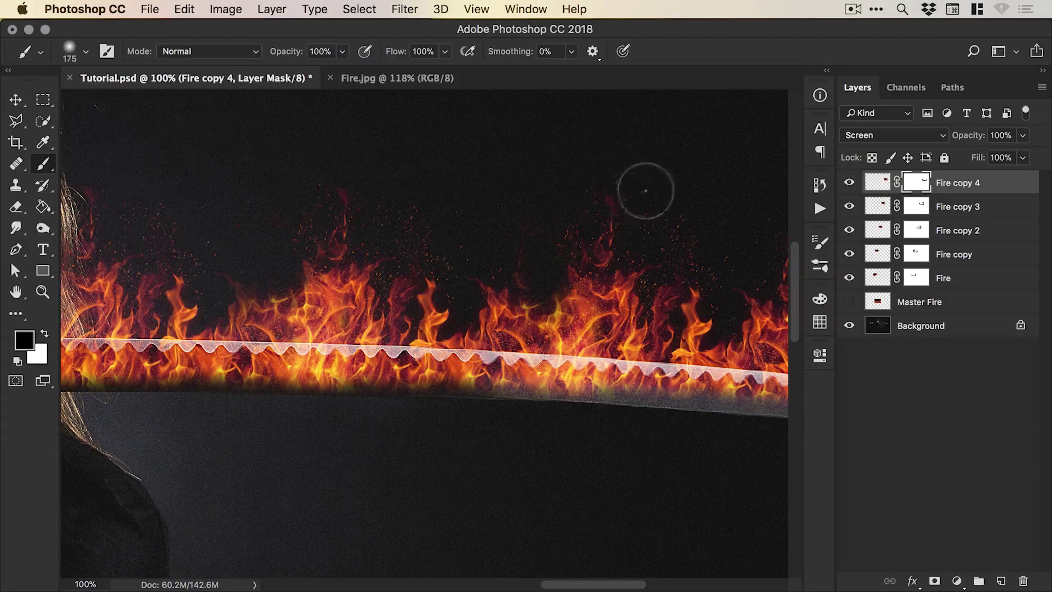
{"action": "left_click_drag", "start_coordinate": [616, 183], "coordinate": [570, 231]}
{"action": "left_click", "coordinate": [850, 206]}
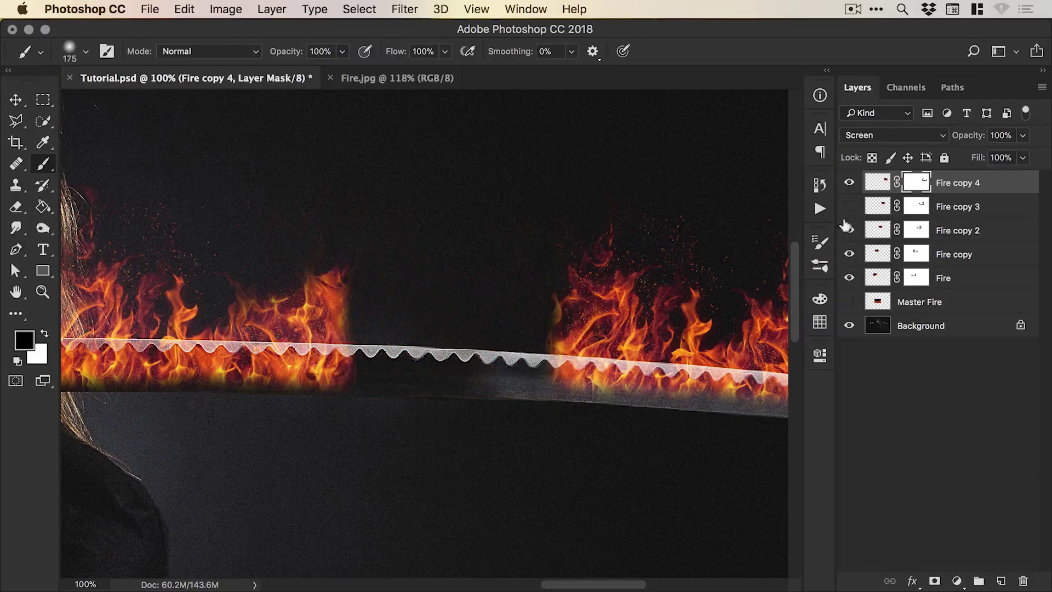
{"action": "left_click", "coordinate": [849, 207]}
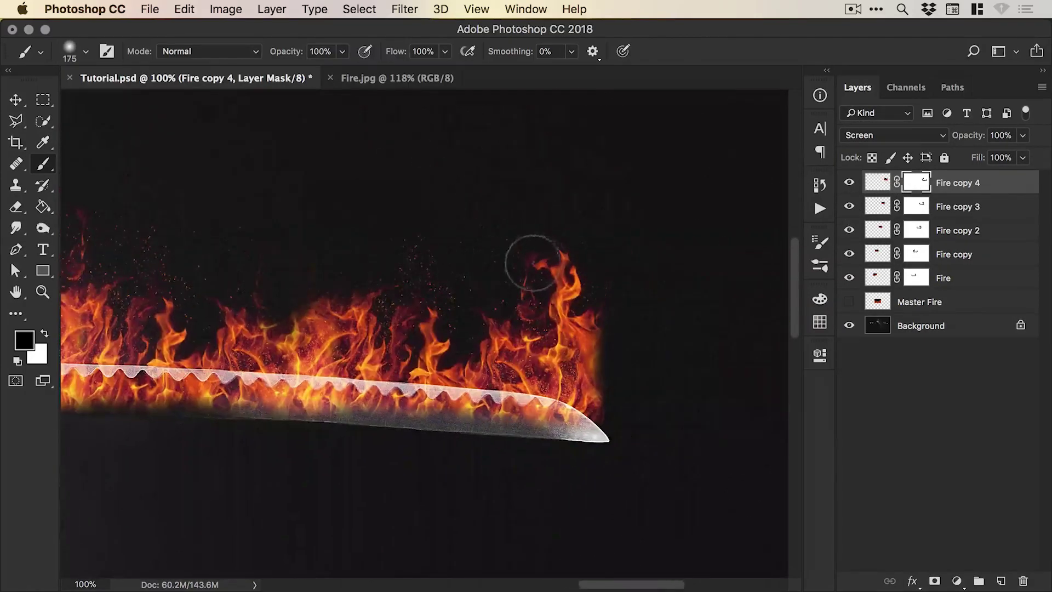
Hide the tall flame tip near the blade end on the Fire copy 4 mask
{"action": "left_click", "coordinate": [915, 253]}
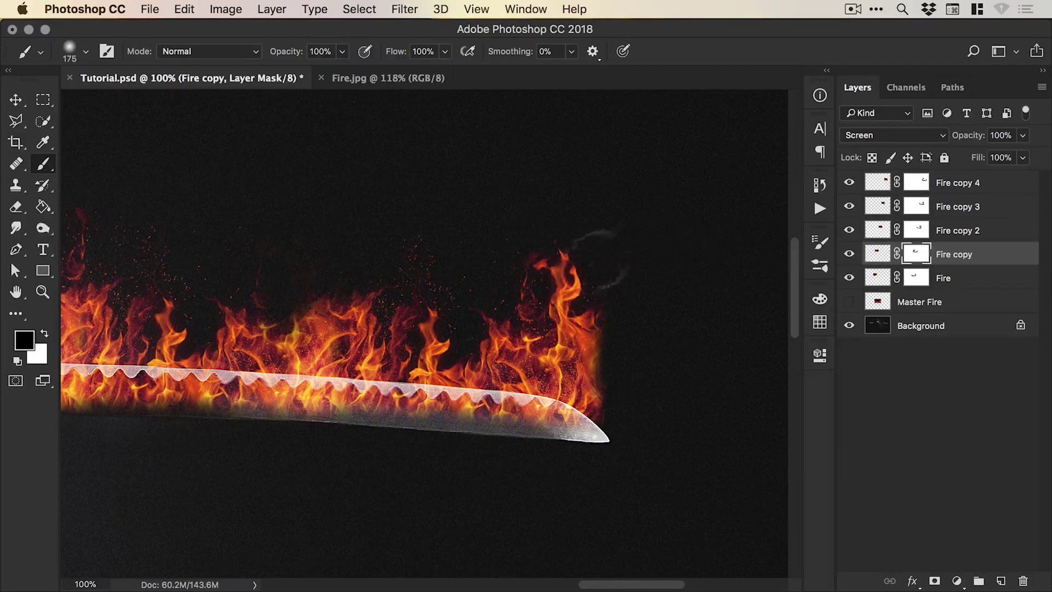
{"action": "left_click", "coordinate": [916, 231]}
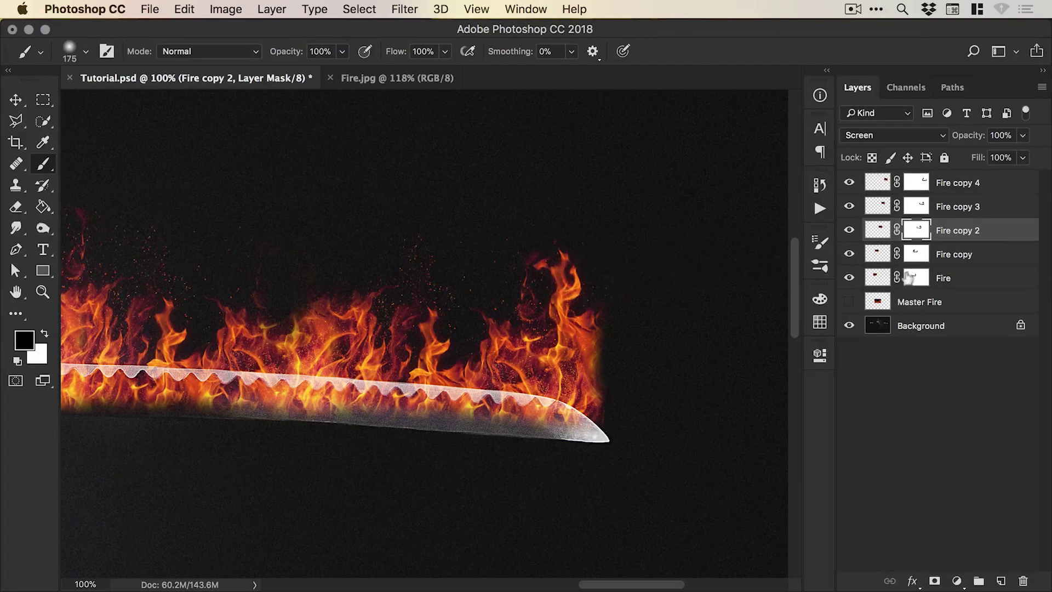
{"action": "left_click", "coordinate": [911, 278]}
{"action": "left_click", "coordinate": [916, 183]}
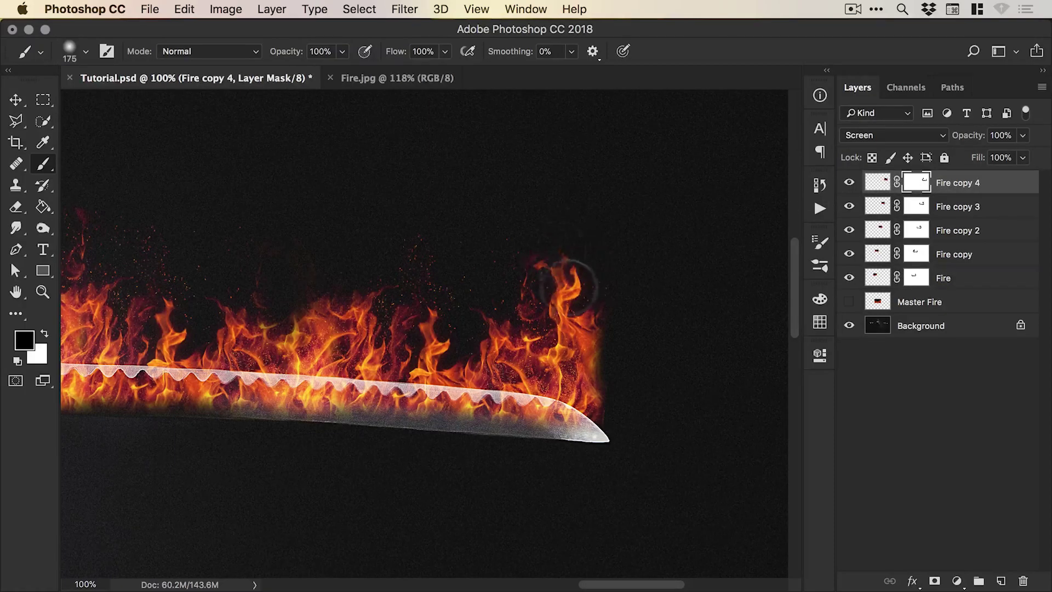
{"action": "mouse_move", "coordinate": [568, 286]}
{"action": "left_mouse_down"}
{"action": "mouse_move", "coordinate": [570, 323]}
{"action": "mouse_move", "coordinate": [586, 217]}
{"action": "left_mouse_up"}
Shift the Fire copy flames along the blade with the whole sword in view
{"action": "key", "text": "super+minus"}
{"action": "key", "text": "super+minus"}
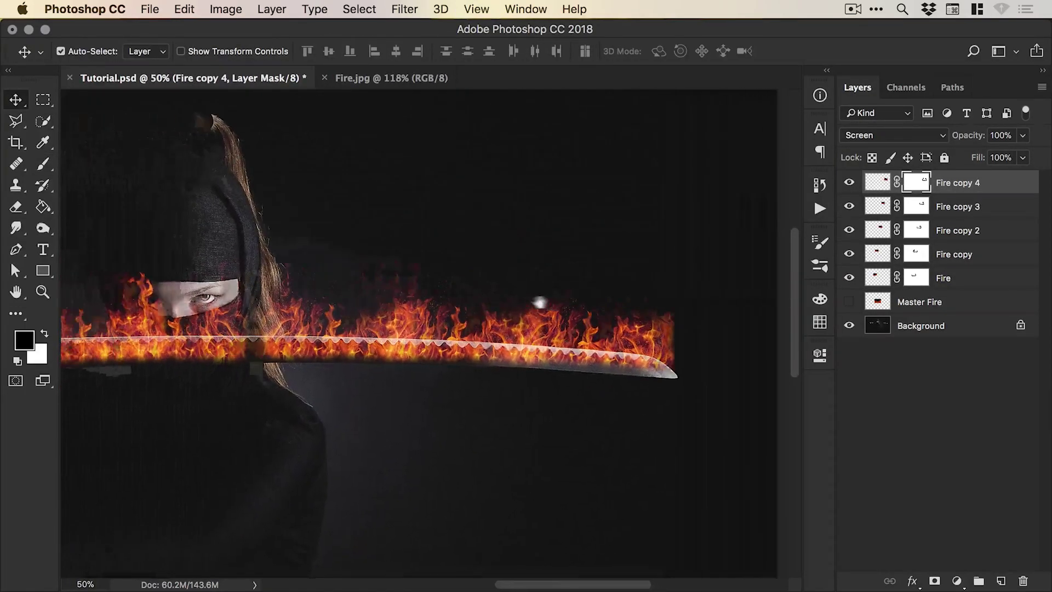
{"action": "left_click_drag", "start_coordinate": [540, 301], "coordinate": [647, 321]}
{"action": "left_click", "coordinate": [345, 373]}
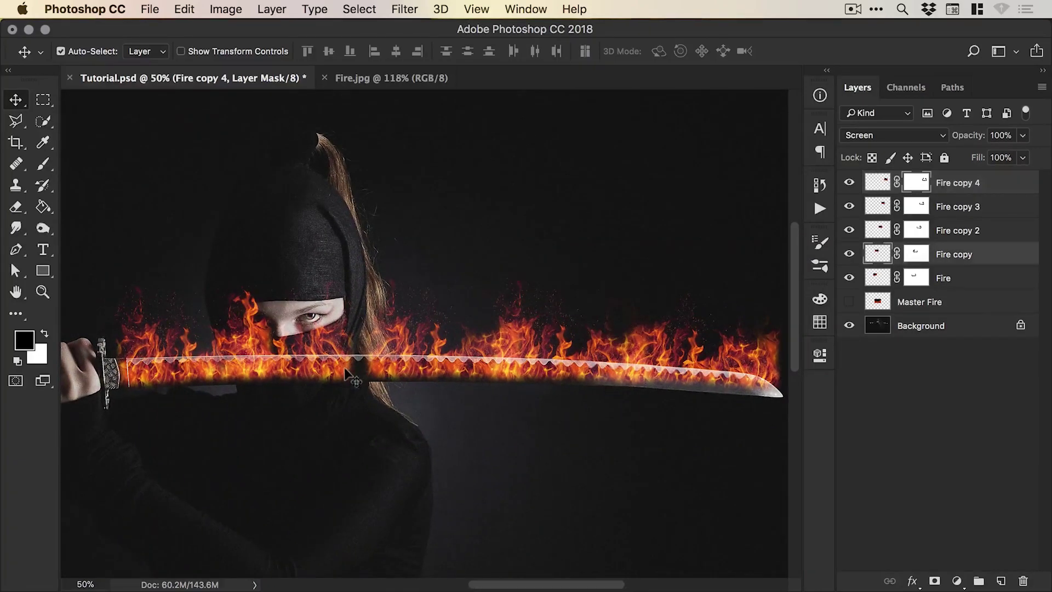
{"action": "left_click_drag", "start_coordinate": [345, 372], "coordinate": [365, 373]}
{"action": "left_click", "coordinate": [365, 355], "text": "super"}
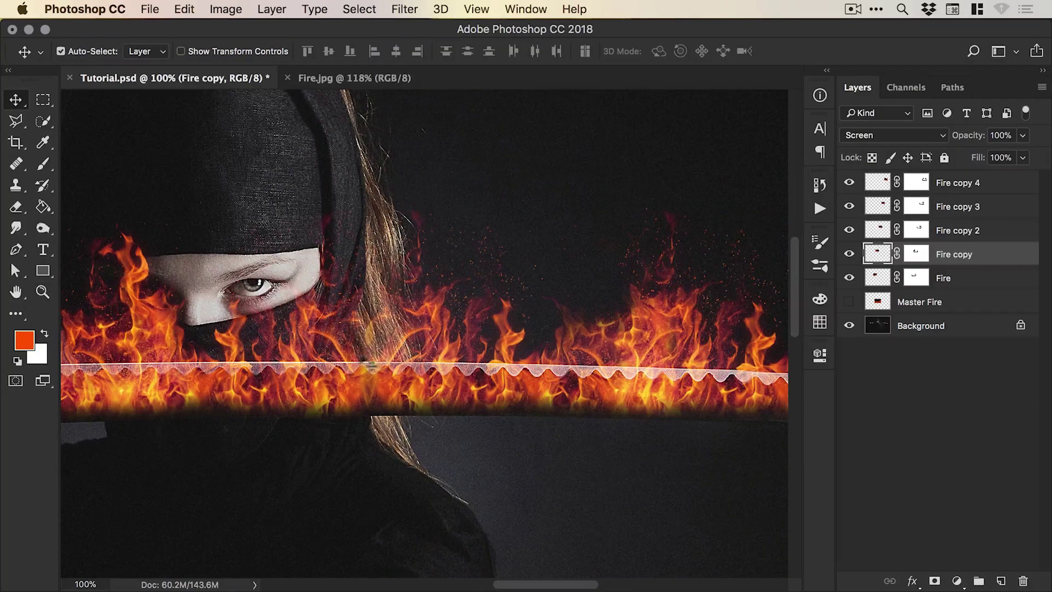
{"action": "key", "text": "super+minus"}
{"action": "key", "text": "super+minus"}
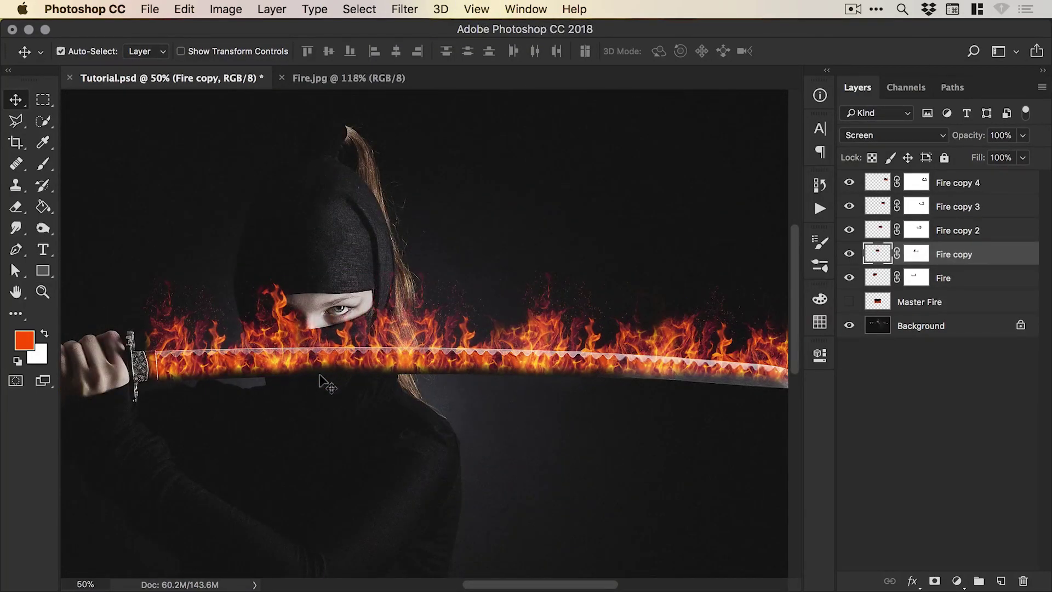
Reset colours to black and white on the Fire copy mask and undo its last stroke
{"action": "left_click", "coordinate": [915, 253]}
{"action": "key", "text": "d"}
{"action": "key", "text": "b"}
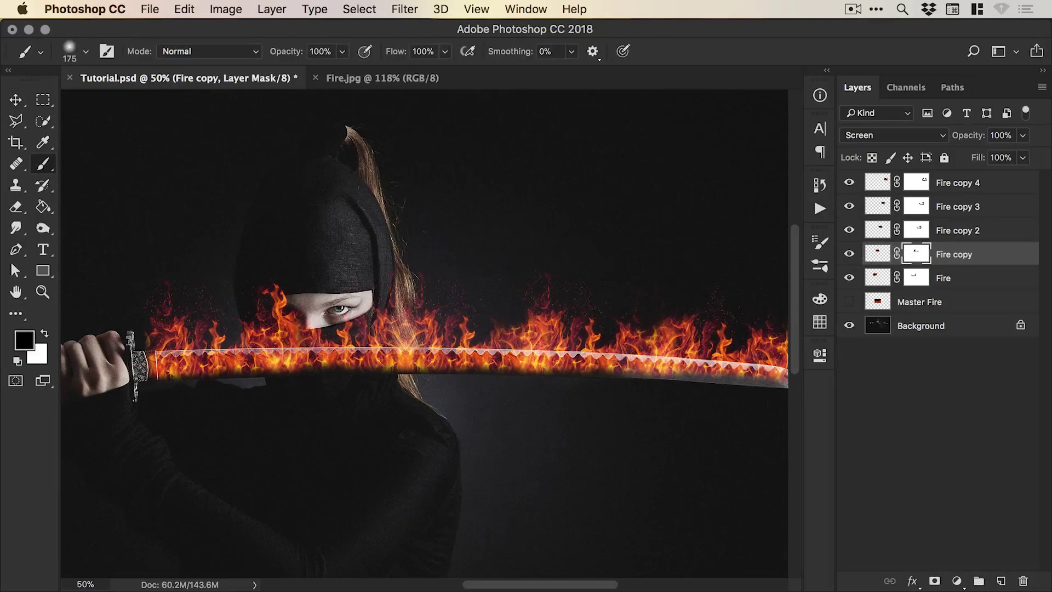
{"action": "key", "text": "super+z"}
{"action": "key", "text": "super+z"}
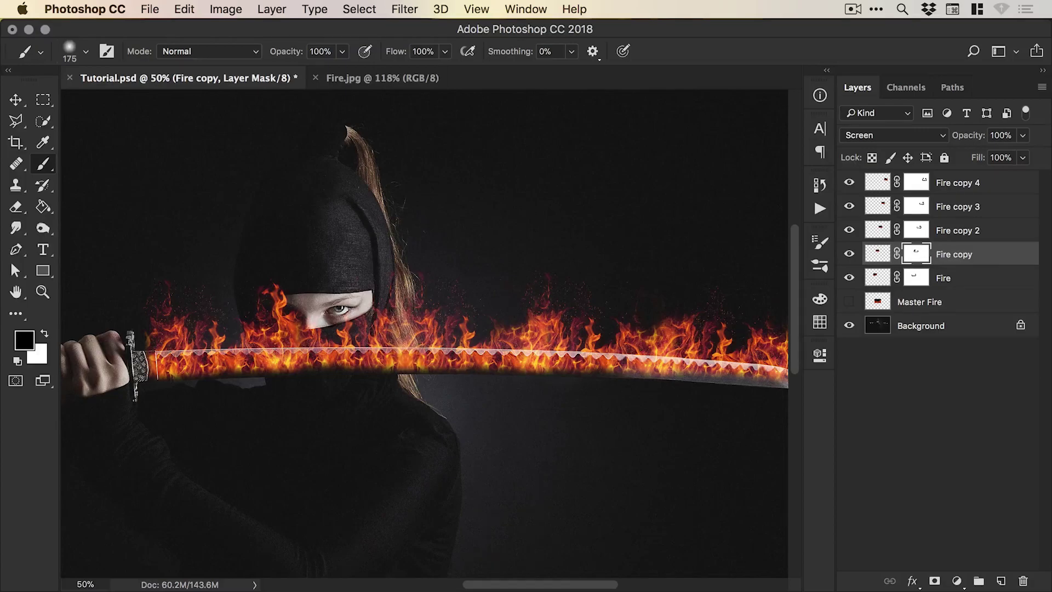
{"action": "key", "text": "v"}
{"action": "scroll", "coordinate": [405, 317], "scroll_direction": "down", "scroll_amount": 2}
{"action": "scroll", "coordinate": [405, 316], "scroll_direction": "right", "scroll_amount": 2}
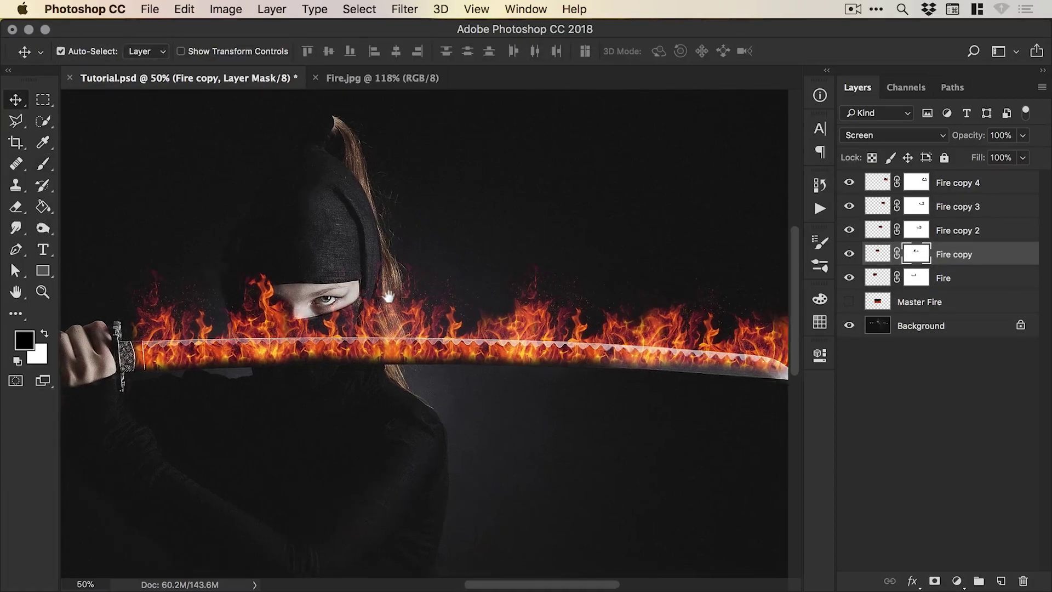
Toggle Fire copy 2 to check the seams and review the Fire copy 2 and 3 masks
{"action": "left_click", "coordinate": [849, 230]}
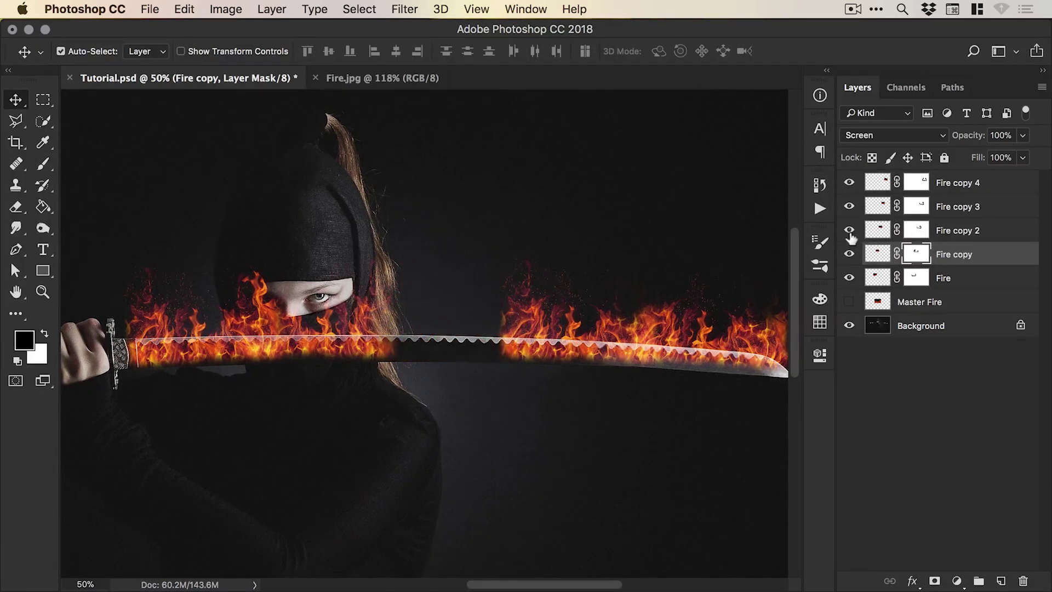
{"action": "left_click", "coordinate": [849, 230]}
{"action": "left_click", "coordinate": [915, 230]}
{"action": "key", "text": "b"}
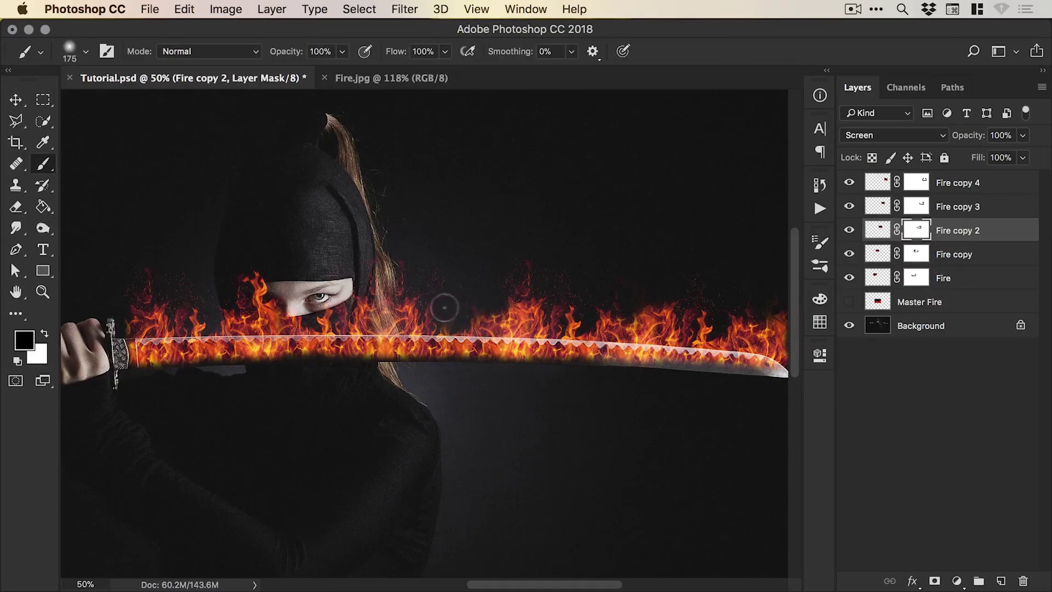
{"action": "left_click", "coordinate": [916, 206]}
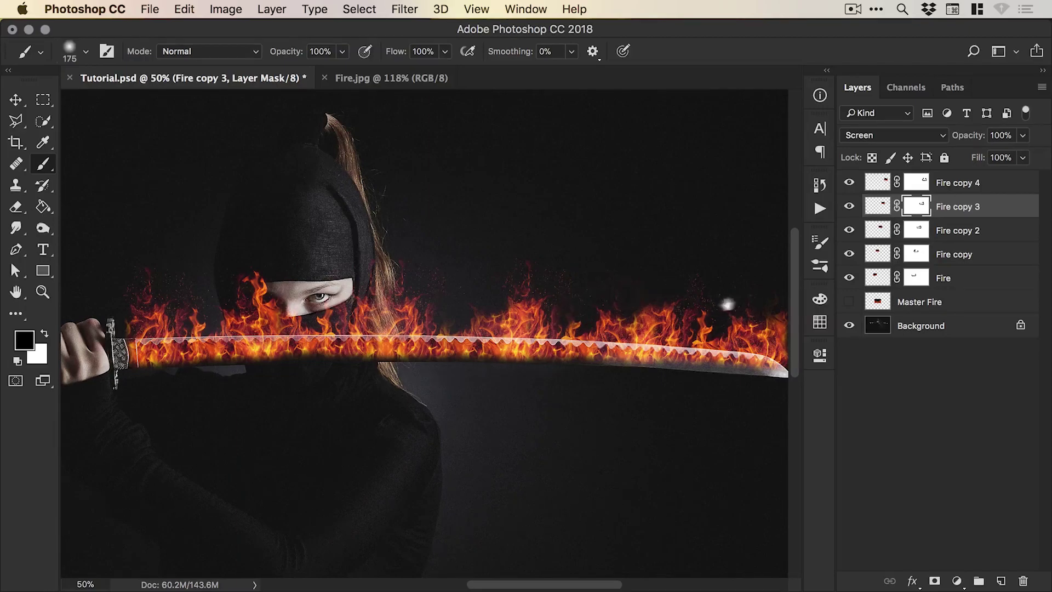
{"action": "scroll", "coordinate": [727, 301], "scroll_direction": "right", "scroll_amount": 5}
{"action": "key", "text": "v"}
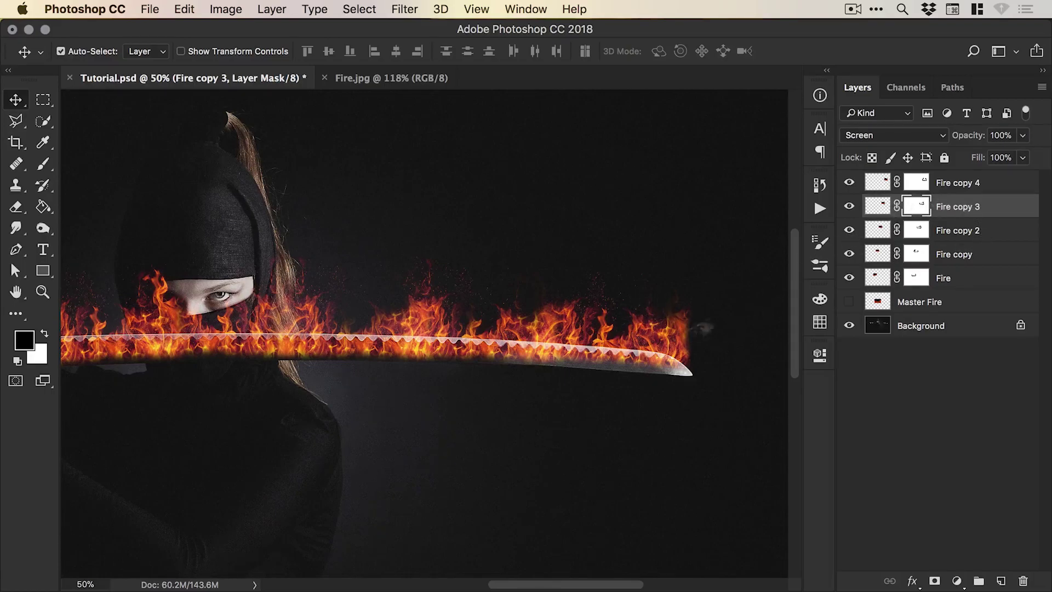
{"action": "left_click", "coordinate": [956, 184]}
Rotate the Fire copy 4 tip flames about 6.57° clockwise, shift them right, and skew them along the blade curve
{"action": "left_click", "coordinate": [849, 183]}
{"action": "left_click", "coordinate": [850, 185]}
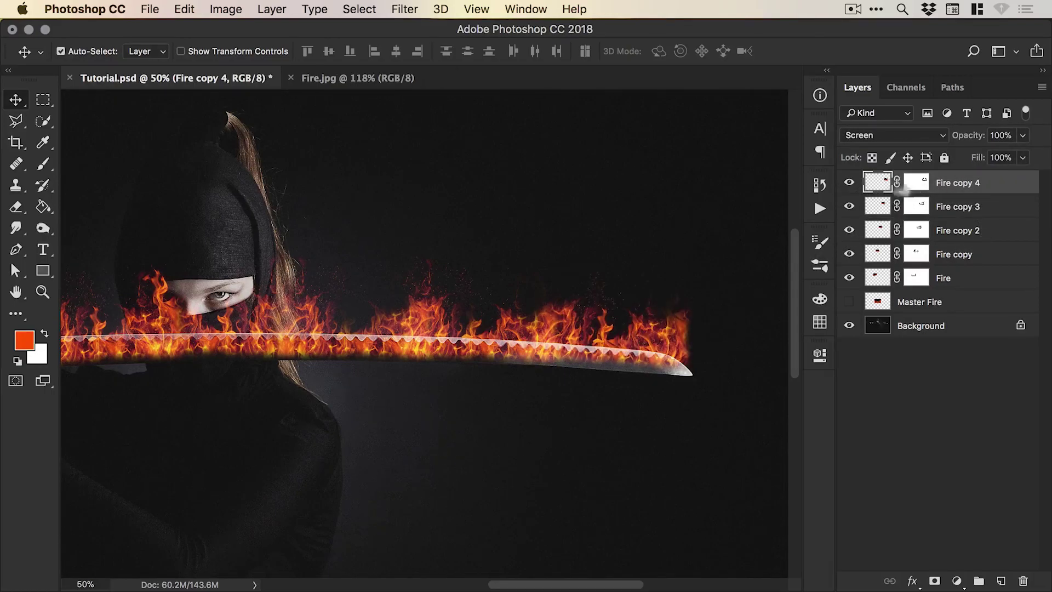
{"action": "left_click", "coordinate": [184, 9]}
{"action": "mouse_move", "coordinate": [233, 377]}
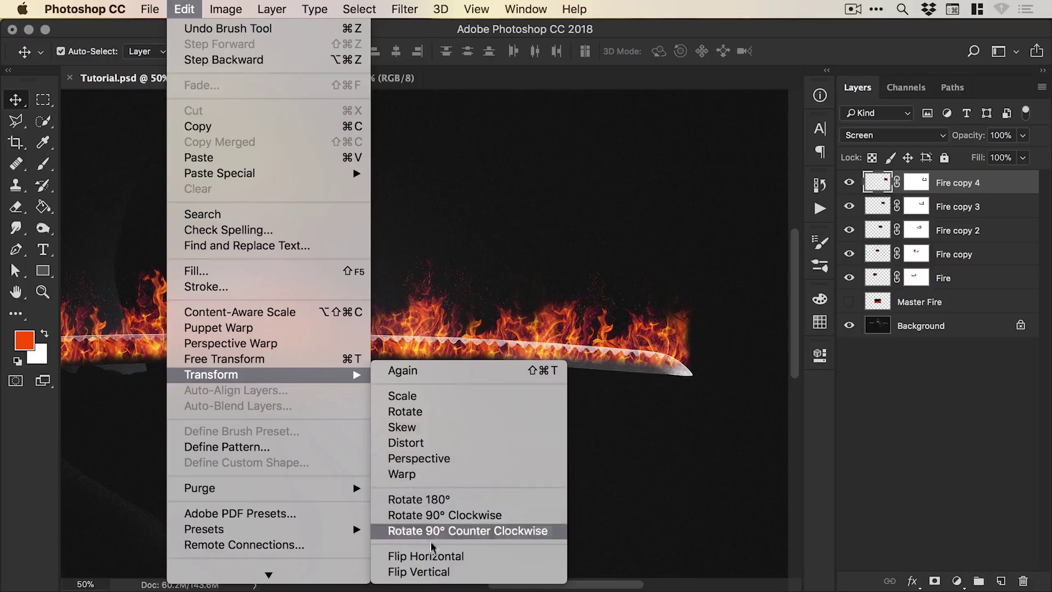
{"action": "left_click", "coordinate": [426, 556]}
{"action": "key", "text": "ctrl+t"}
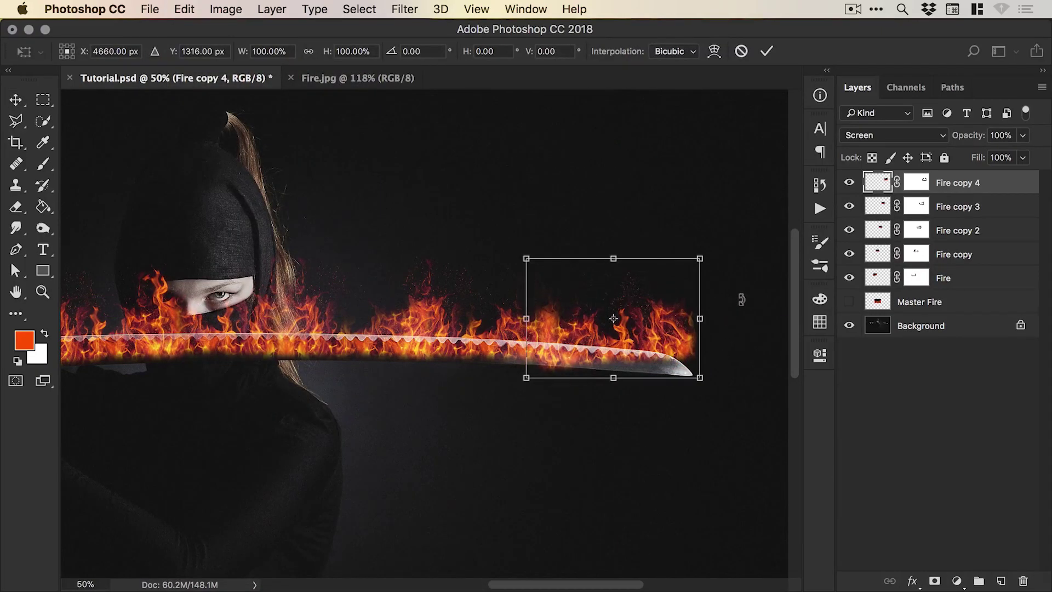
{"action": "left_click_drag", "start_coordinate": [739, 299], "coordinate": [732, 311]}
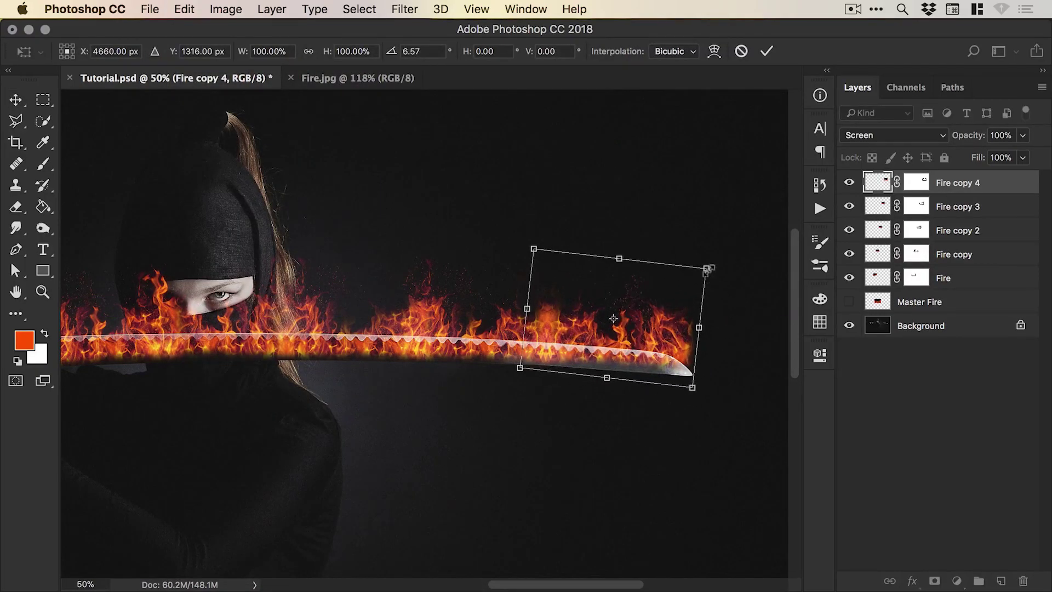
{"action": "left_click_drag", "start_coordinate": [613, 318], "coordinate": [628, 320]}
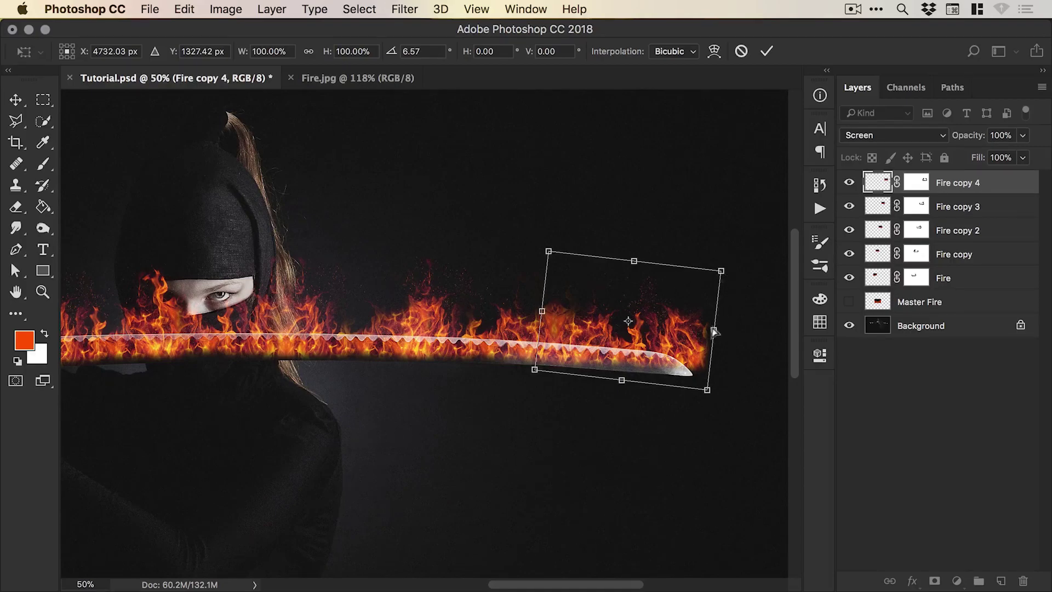
{"action": "left_click_drag", "start_coordinate": [721, 279], "coordinate": [721, 315]}
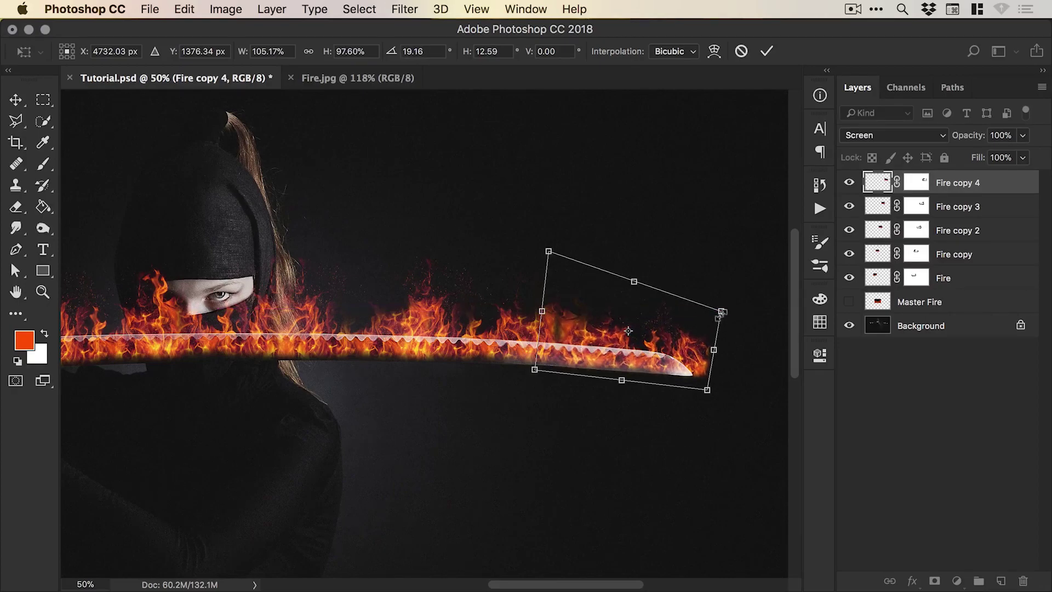
{"action": "key", "text": "Return"}
Zoom in on the sword tip and nudge the tip flames left and up along the blade
{"action": "key", "text": "super+space"}
{"action": "left_click", "coordinate": [665, 346]}
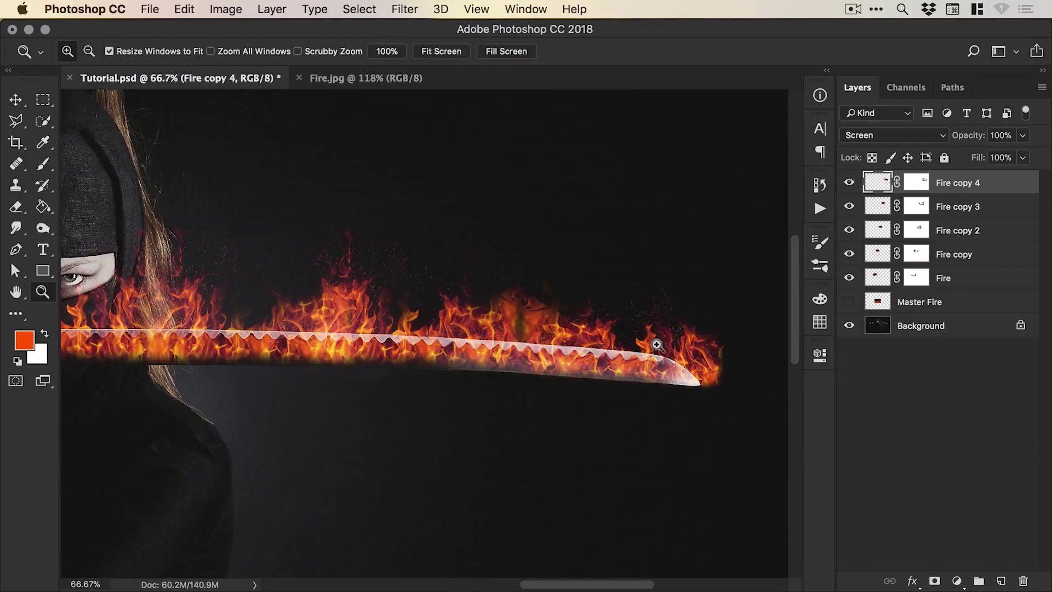
{"action": "left_click_drag", "start_coordinate": [691, 356], "coordinate": [663, 346]}
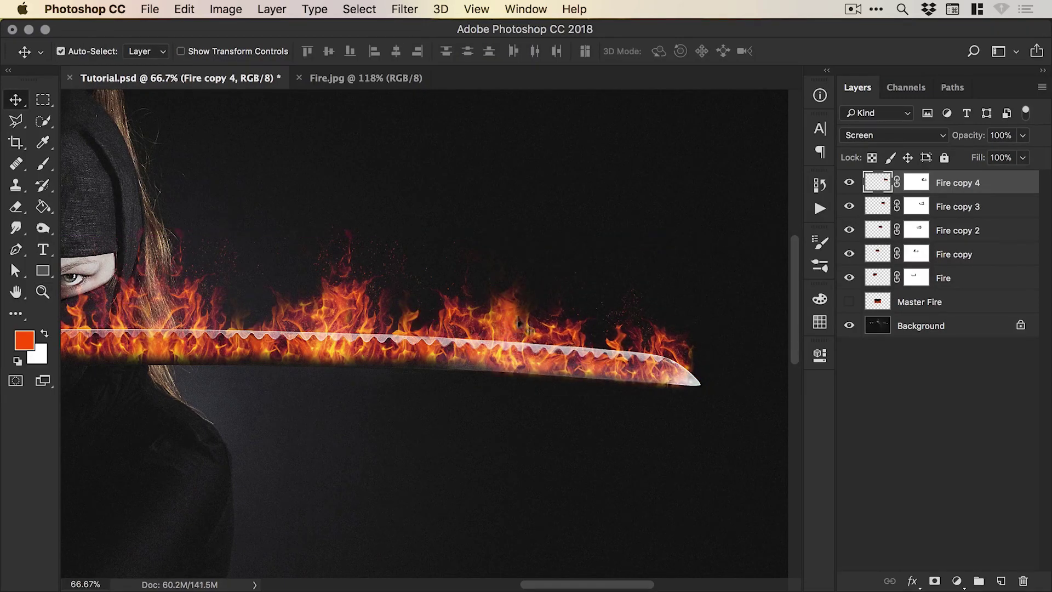
Zoom to 100% on the blade tip and mask out flames near the tip on Fire copy 4
{"action": "key", "text": "z"}
{"action": "left_click", "coordinate": [511, 316]}
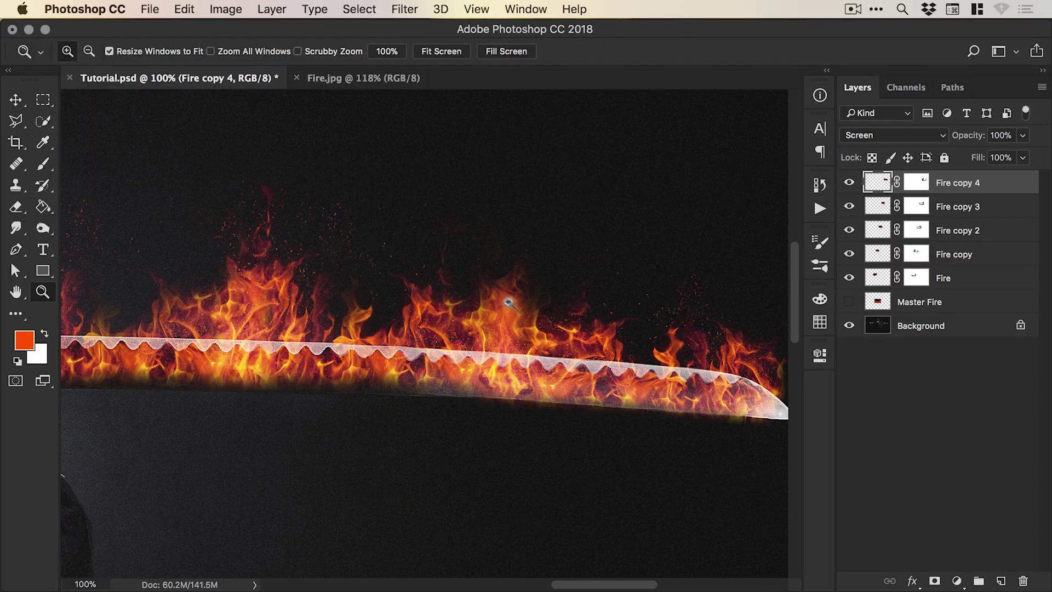
{"action": "key", "text": "v"}
{"action": "scroll", "coordinate": [505, 331], "scroll_direction": "right", "scroll_amount": 2}
{"action": "scroll", "coordinate": [505, 330], "scroll_direction": "right", "scroll_amount": 3}
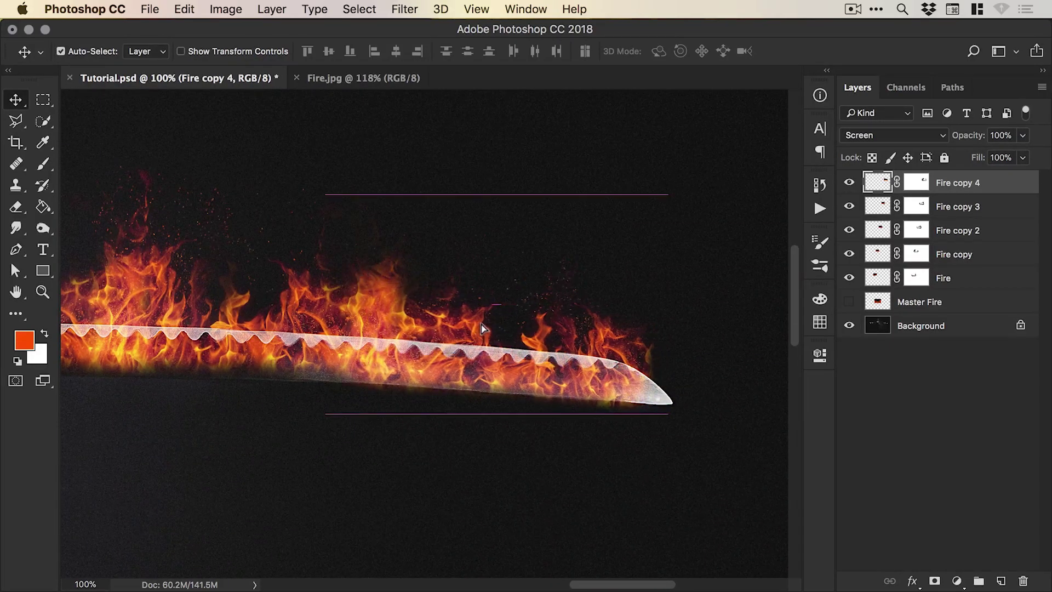
{"action": "left_click", "coordinate": [916, 183]}
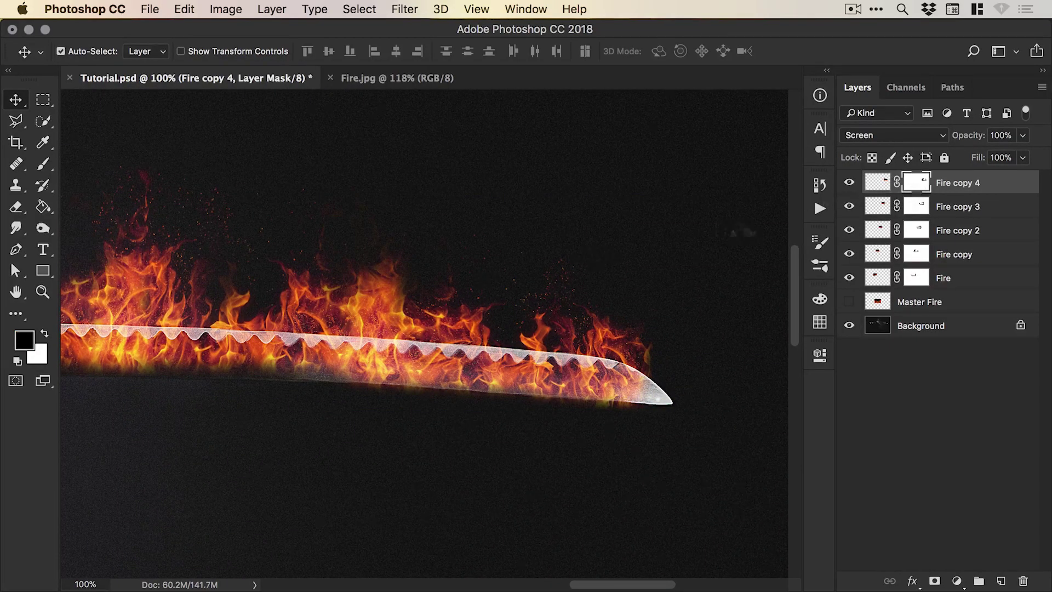
{"action": "key", "text": "b"}
{"action": "left_click_drag", "start_coordinate": [350, 350], "coordinate": [390, 365]}
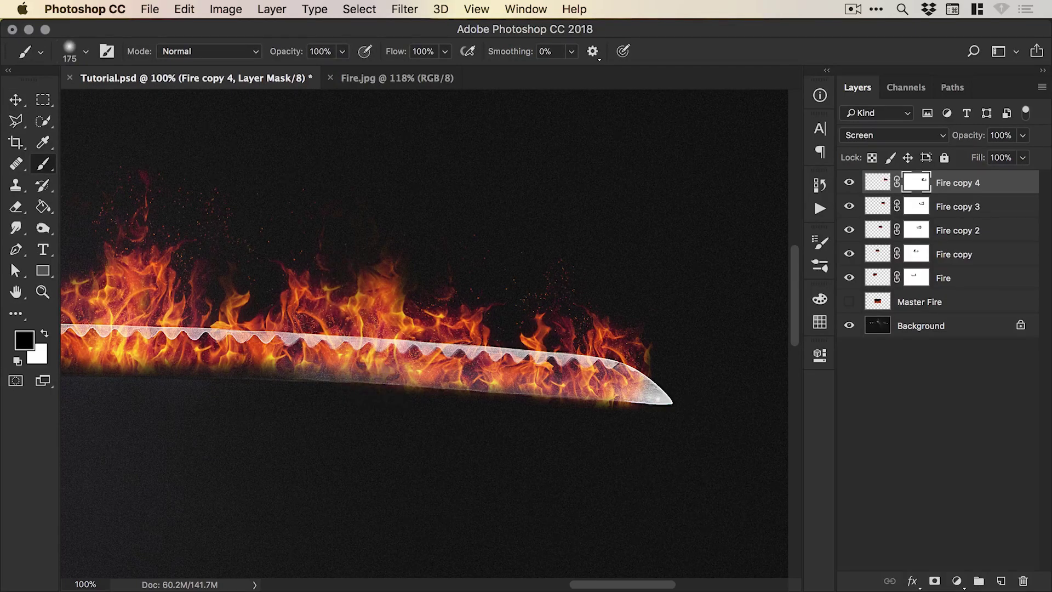
Paint along the blade on the Fire copy 3 mask, then view the whole ninja
{"action": "left_click", "coordinate": [916, 206]}
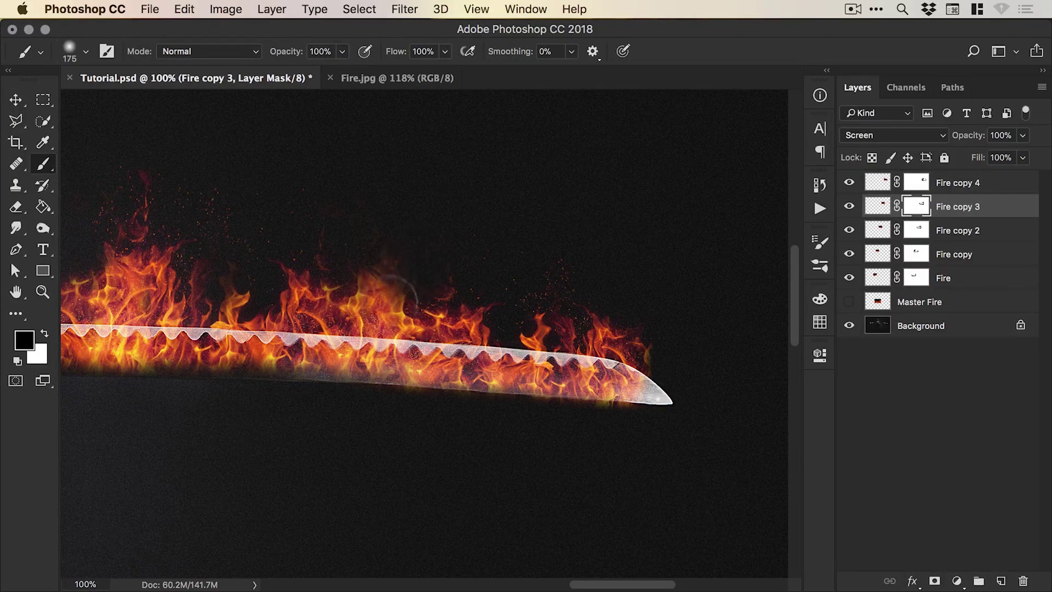
{"action": "left_click_drag", "start_coordinate": [363, 290], "coordinate": [540, 291]}
{"action": "key", "text": "v"}
{"action": "key", "text": "h"}
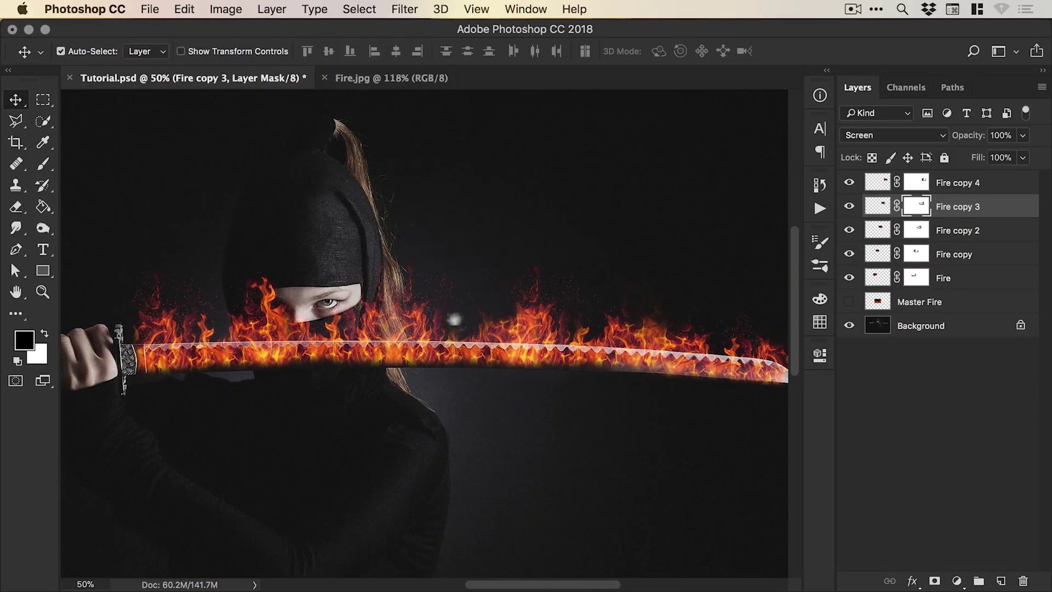
Check the Fire copy 2 flames and zoom to 100% on the blade to review the fire masks
{"action": "left_click", "coordinate": [848, 230]}
{"action": "left_click", "coordinate": [849, 231]}
{"action": "left_click", "coordinate": [916, 230]}
{"action": "key", "text": "b"}
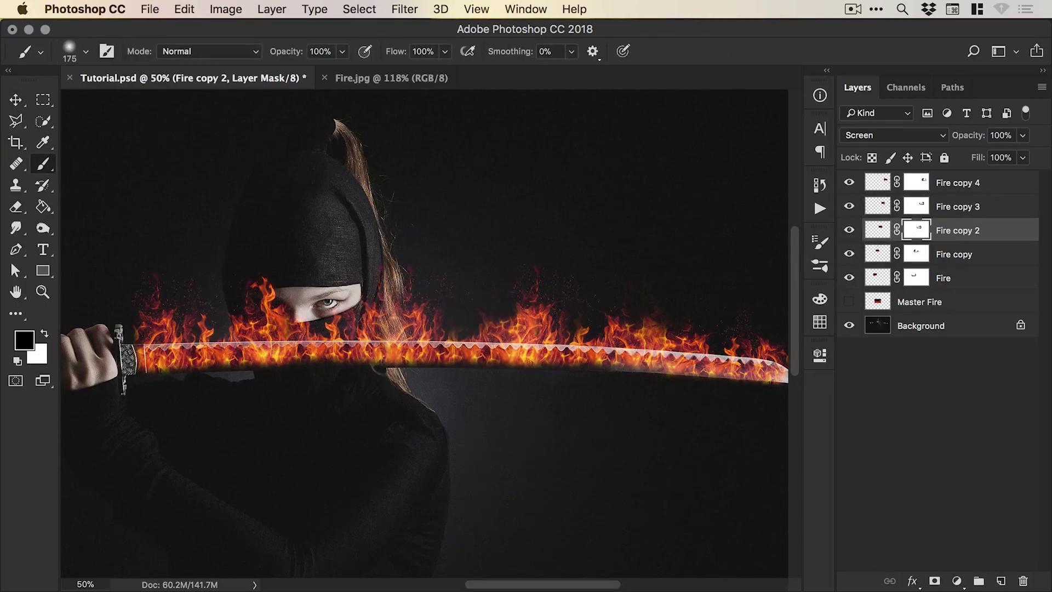
{"action": "key", "text": "z"}
{"action": "left_click", "coordinate": [387, 338]}
{"action": "key", "text": "b"}
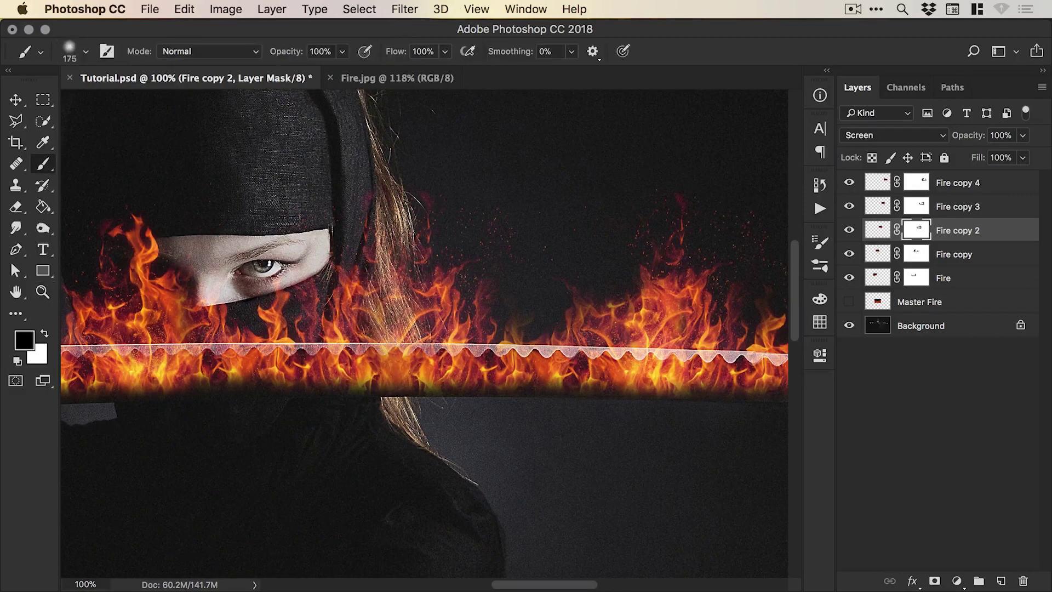
{"action": "left_click", "coordinate": [916, 254]}
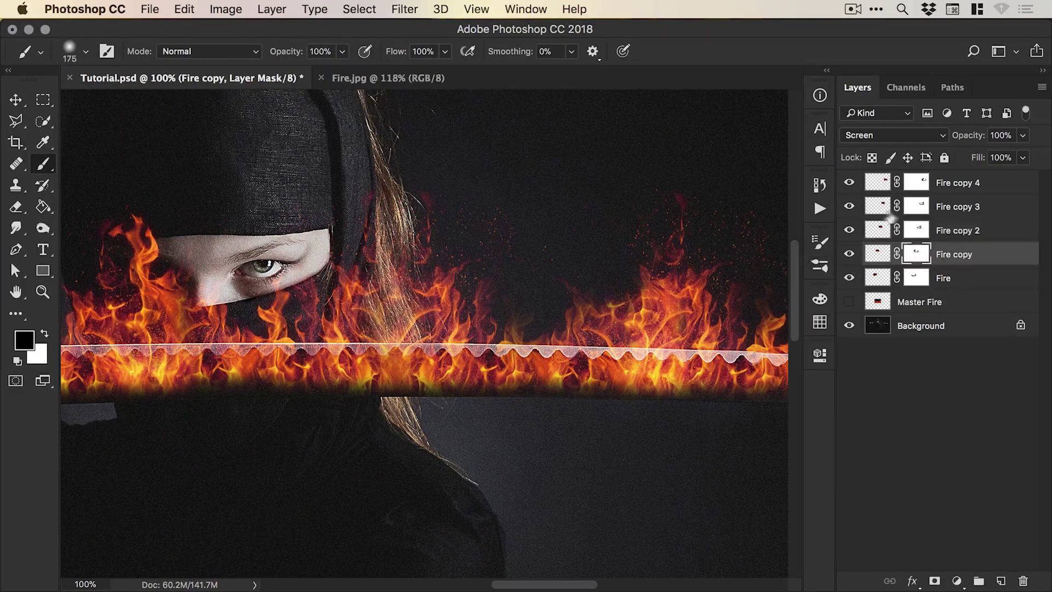
{"action": "left_click", "coordinate": [916, 207]}
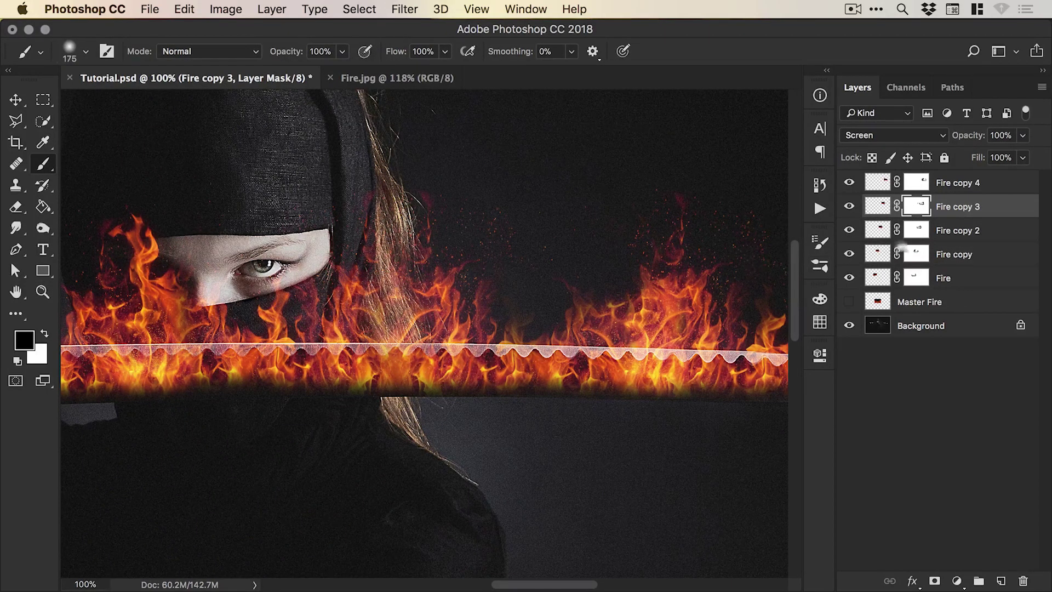
{"action": "left_click", "coordinate": [916, 254]}
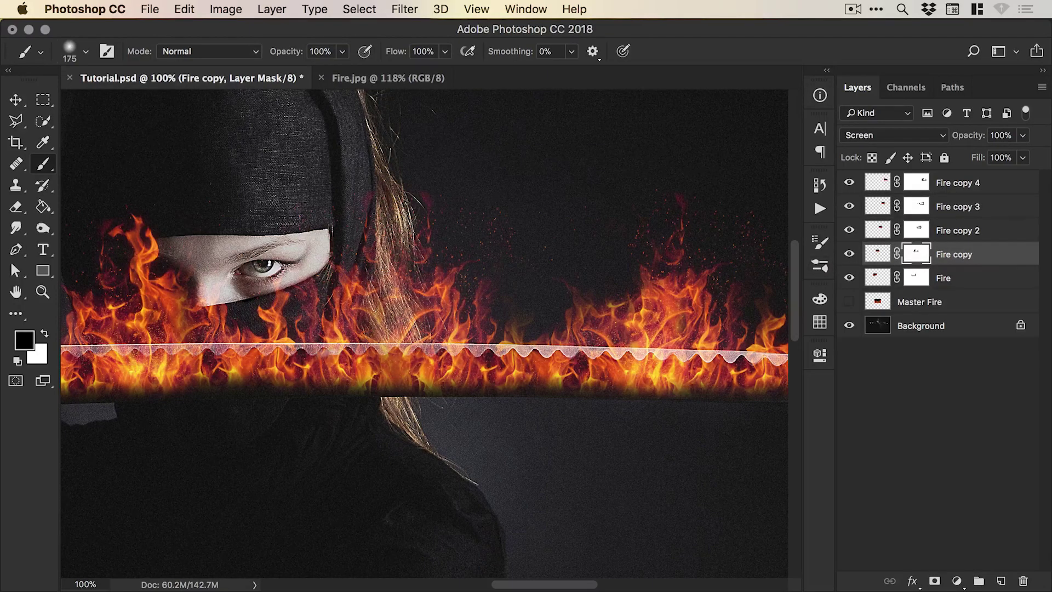
Compare the Fire copy flames on and off, then zoom out to the whole ninja and sword
{"action": "scroll", "coordinate": [378, 326], "scroll_direction": "left", "scroll_amount": 8}
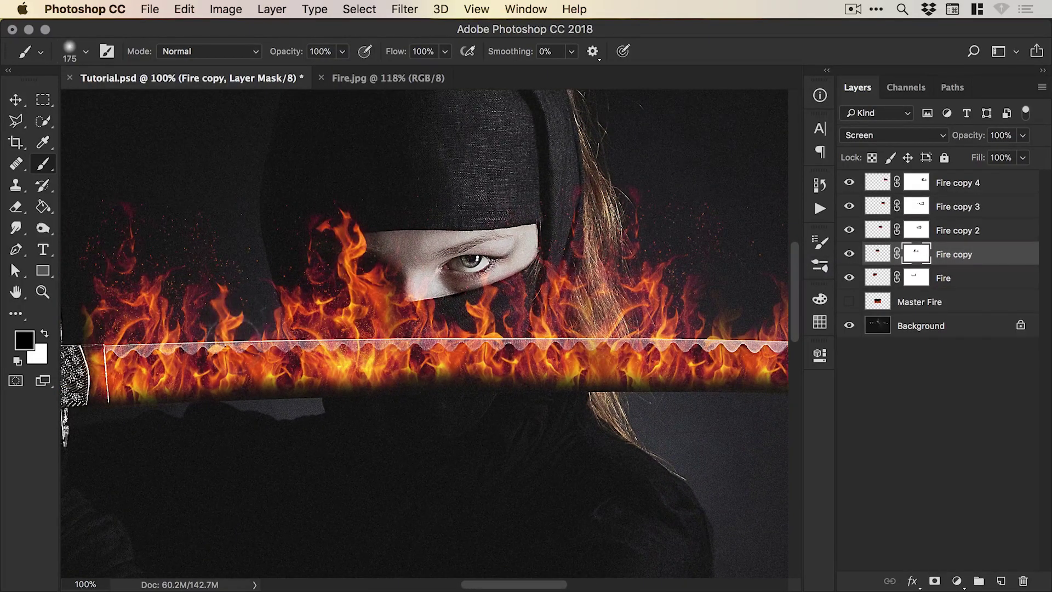
{"action": "left_click", "coordinate": [849, 254]}
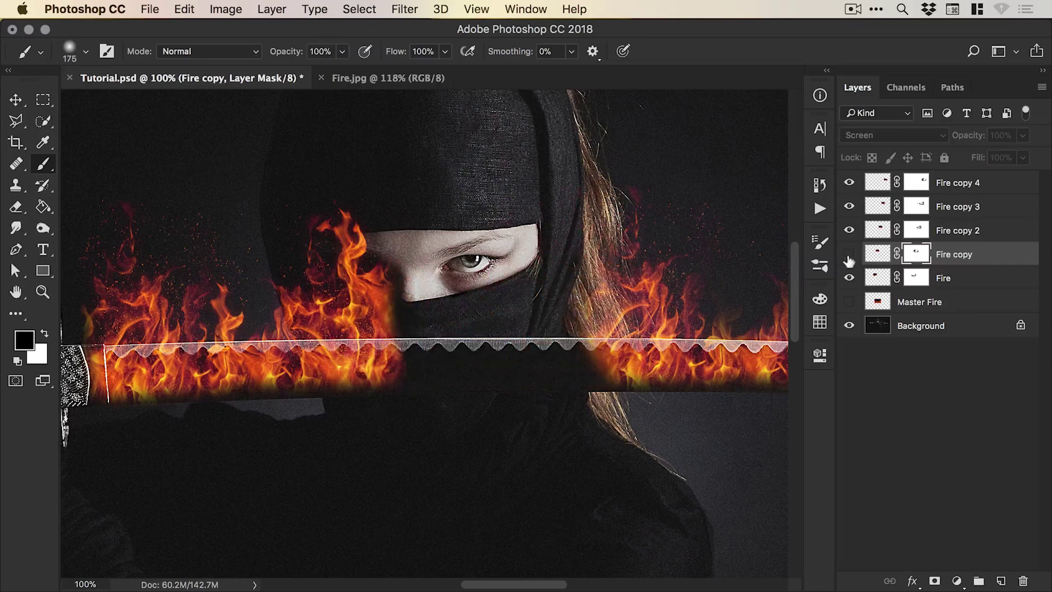
{"action": "left_click", "coordinate": [849, 254]}
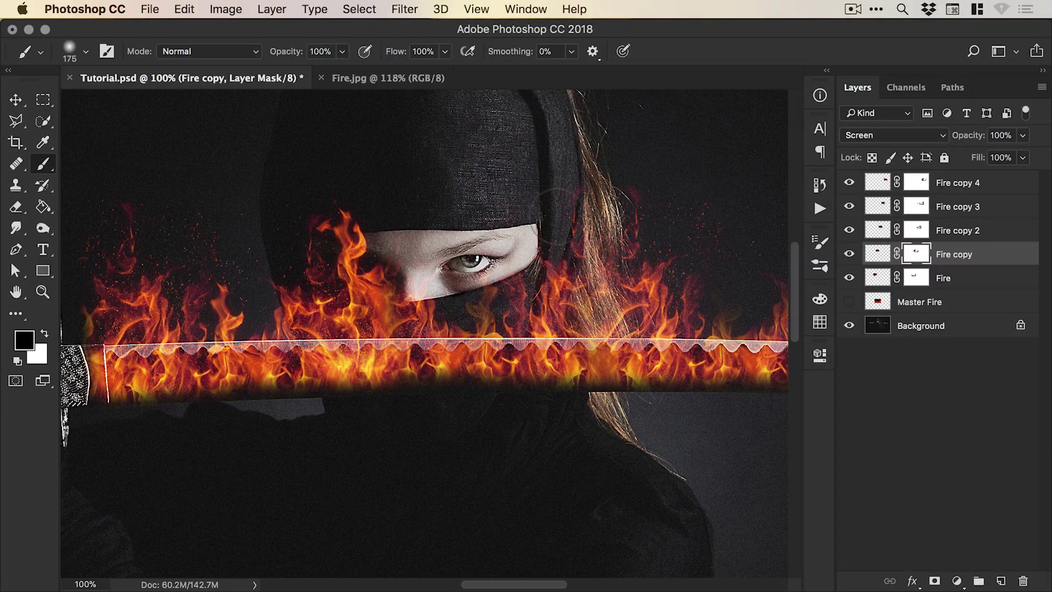
{"action": "key", "text": "super+minus"}
{"action": "key", "text": "super+minus"}
{"action": "key", "text": "super+minus"}
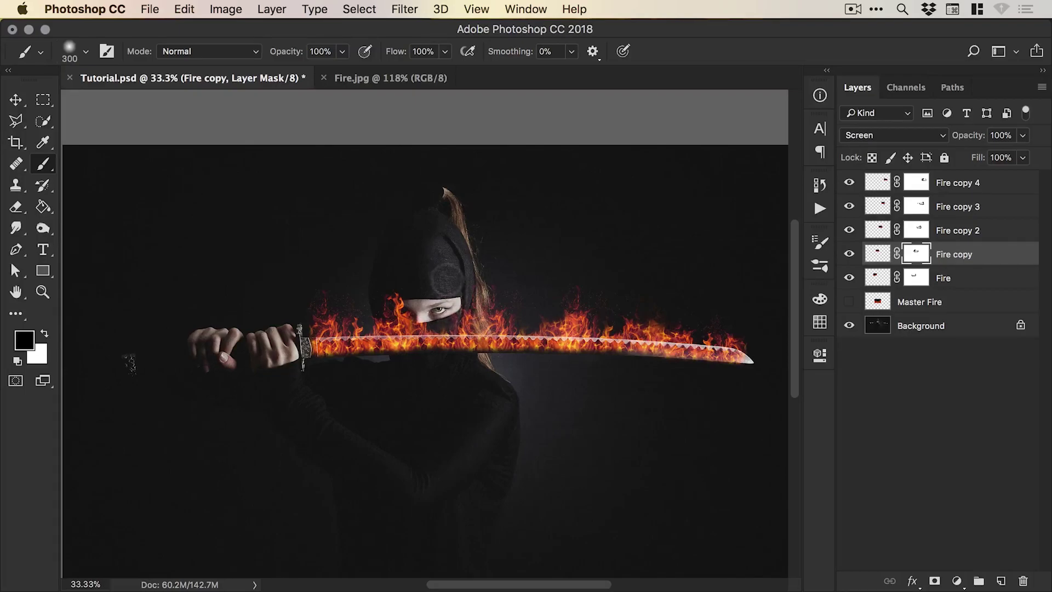
{"action": "scroll", "coordinate": [445, 296], "scroll_direction": "right", "scroll_amount": 3}
{"action": "scroll", "coordinate": [445, 296], "scroll_direction": "down", "scroll_amount": 1}
Reposition the Fire copy 3 flames slightly along the blade and zoom back out
{"action": "key", "text": "v"}
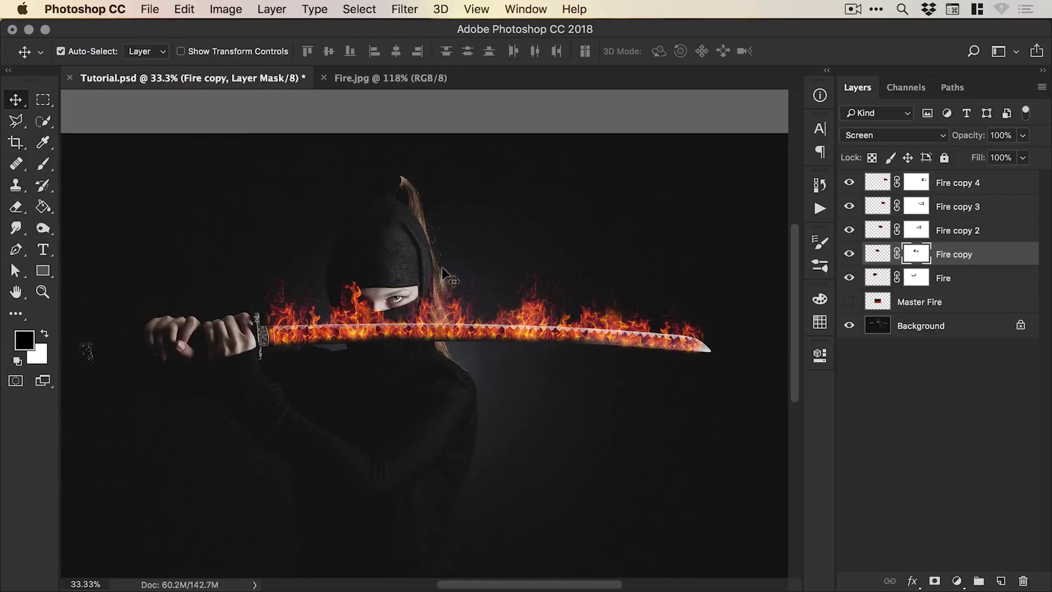
{"action": "scroll", "coordinate": [493, 312], "scroll_direction": "left", "scroll_amount": 2}
{"action": "scroll", "coordinate": [493, 313], "scroll_direction": "down", "scroll_amount": 1}
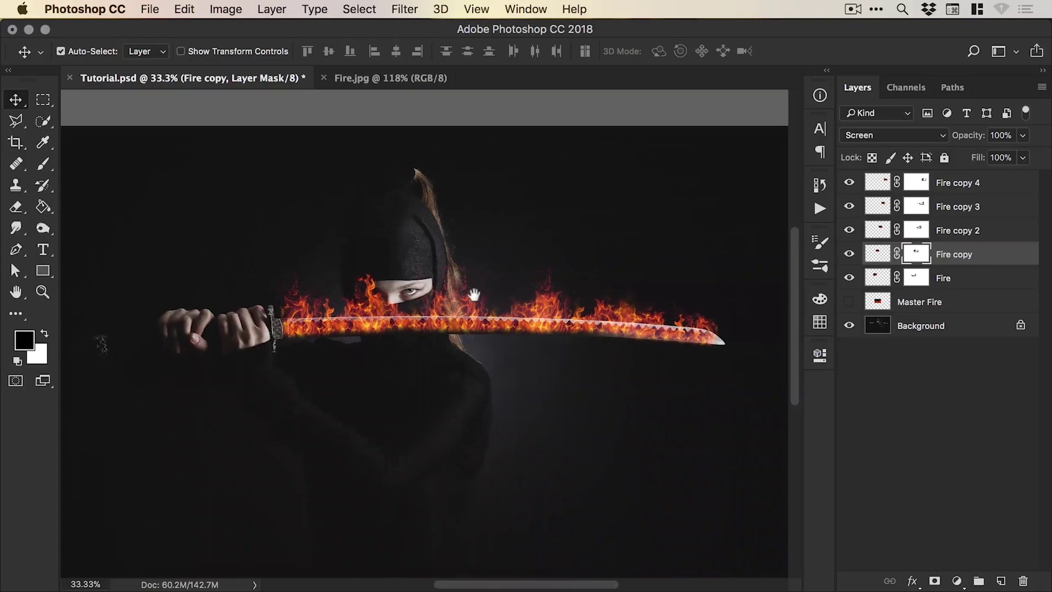
{"action": "left_click", "coordinate": [548, 324], "text": "super"}
{"action": "left_click", "coordinate": [556, 309], "text": "super"}
{"action": "left_click_drag", "start_coordinate": [556, 310], "coordinate": [561, 316]}
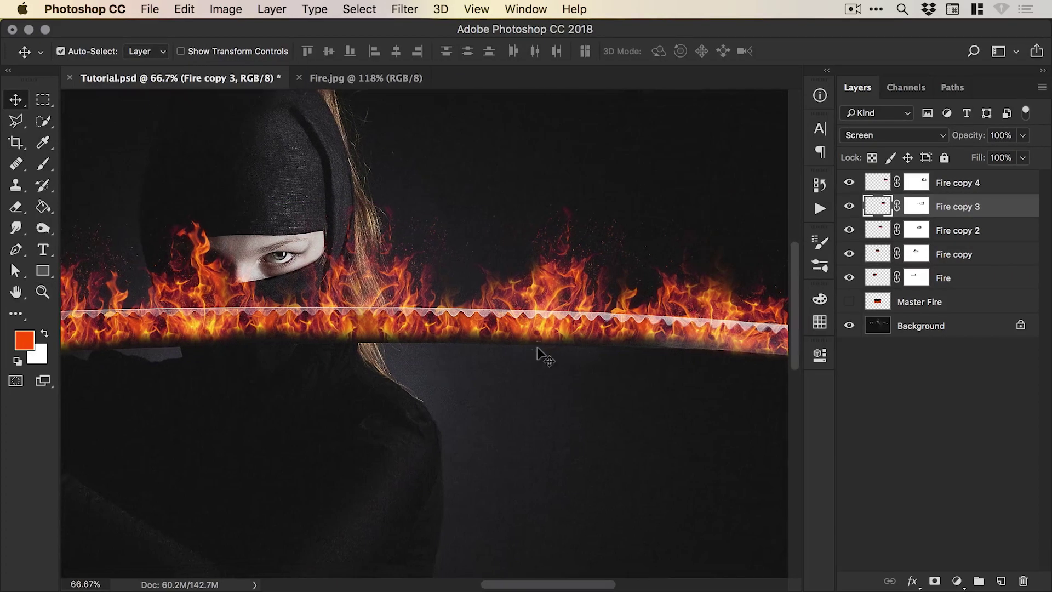
{"action": "key", "text": "super+minus"}
{"action": "key", "text": "super+minus"}
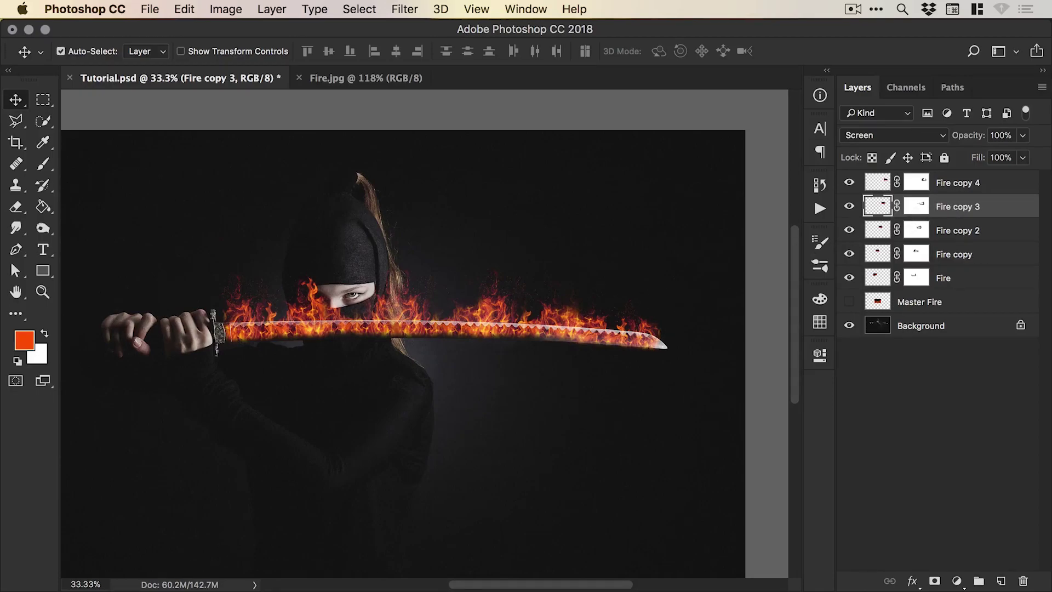
Select Fire copy 4 through Fire and group them with Layer > Group Layers
{"action": "left_click", "coordinate": [957, 184]}
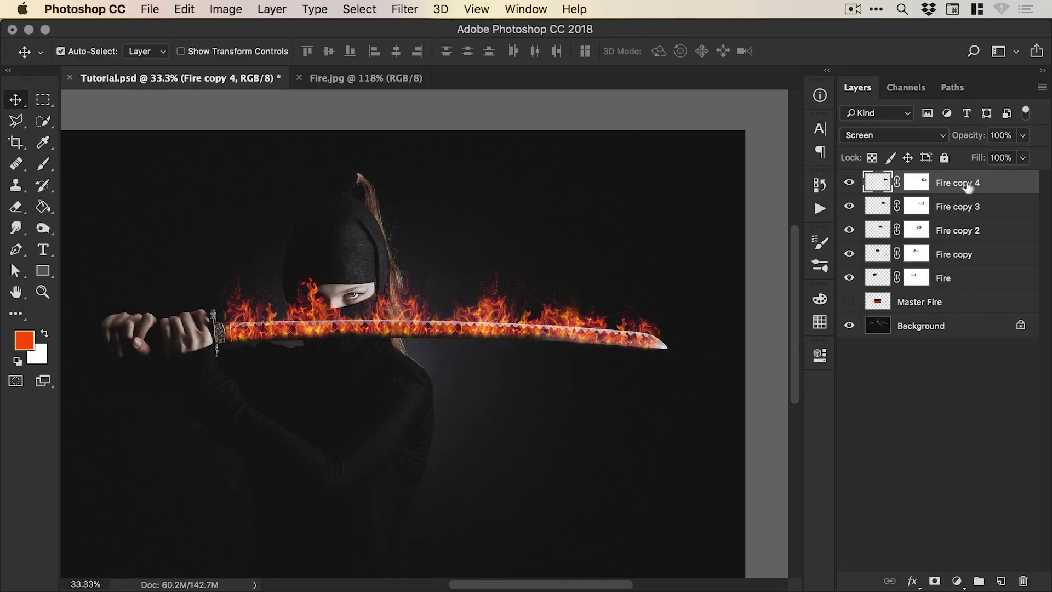
{"action": "left_click", "coordinate": [959, 279], "text": "shift"}
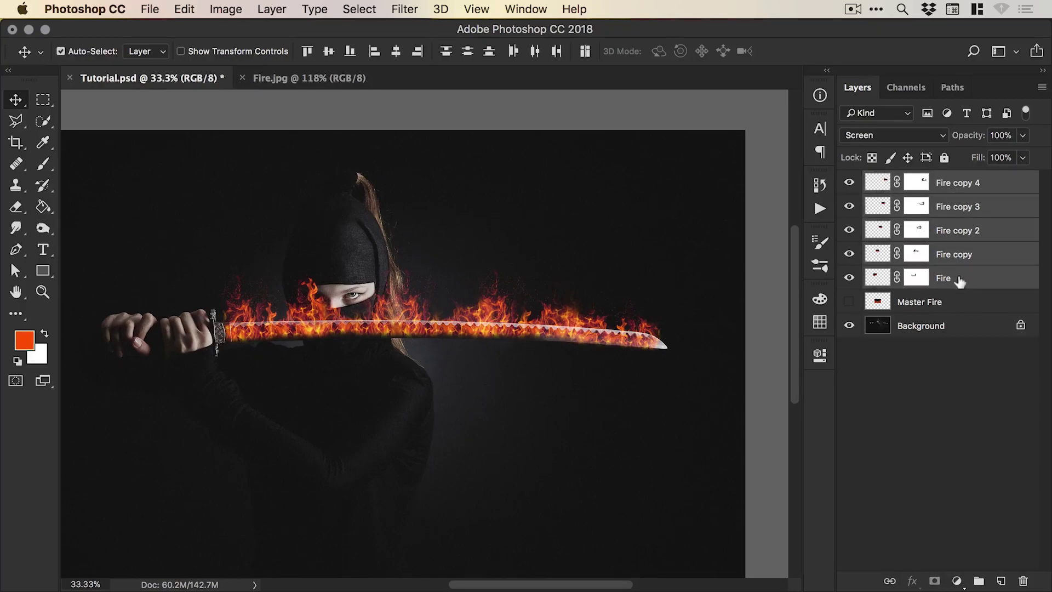
{"action": "left_click", "coordinate": [270, 9]}
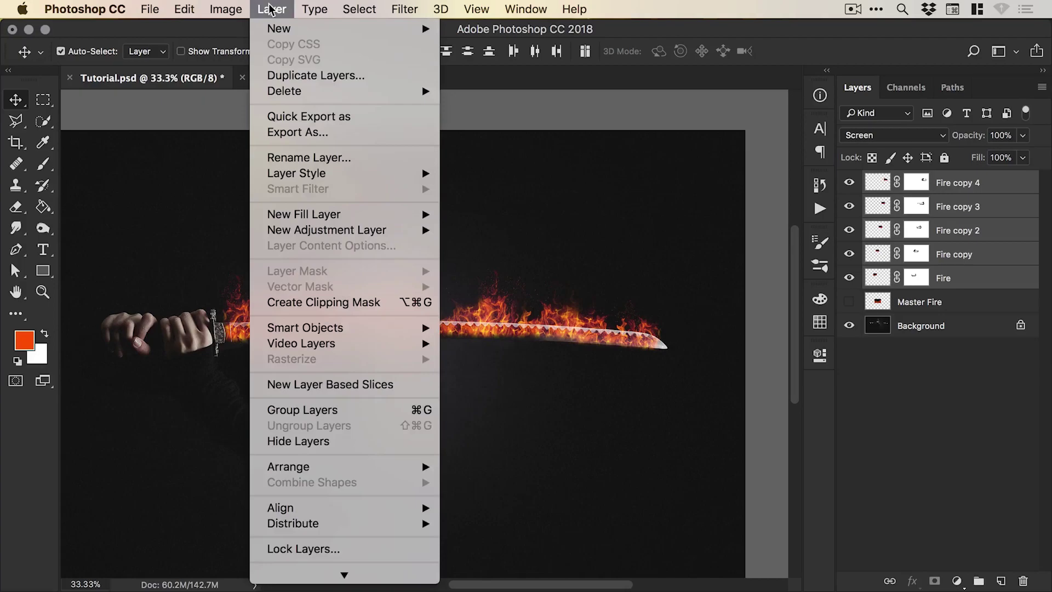
{"action": "left_click", "coordinate": [329, 409]}
Rename the new group 'Upper Fire' and delete the hidden Master Fire layer
{"action": "double_click", "coordinate": [910, 181]}
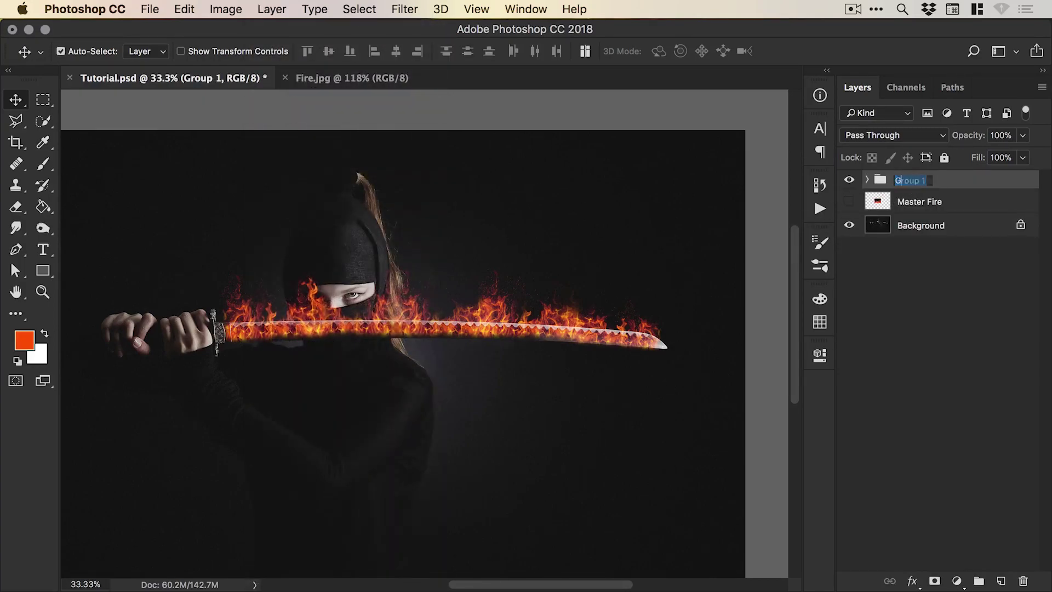
{"action": "type", "text": "Upper Fire"}
{"action": "key", "text": "Return"}
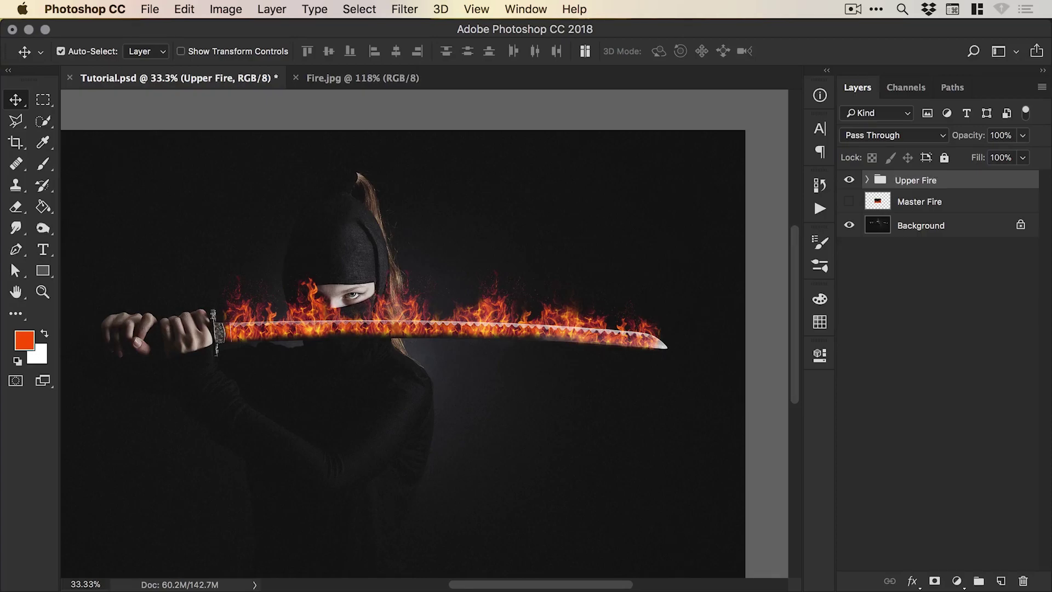
{"action": "left_click", "coordinate": [927, 203]}
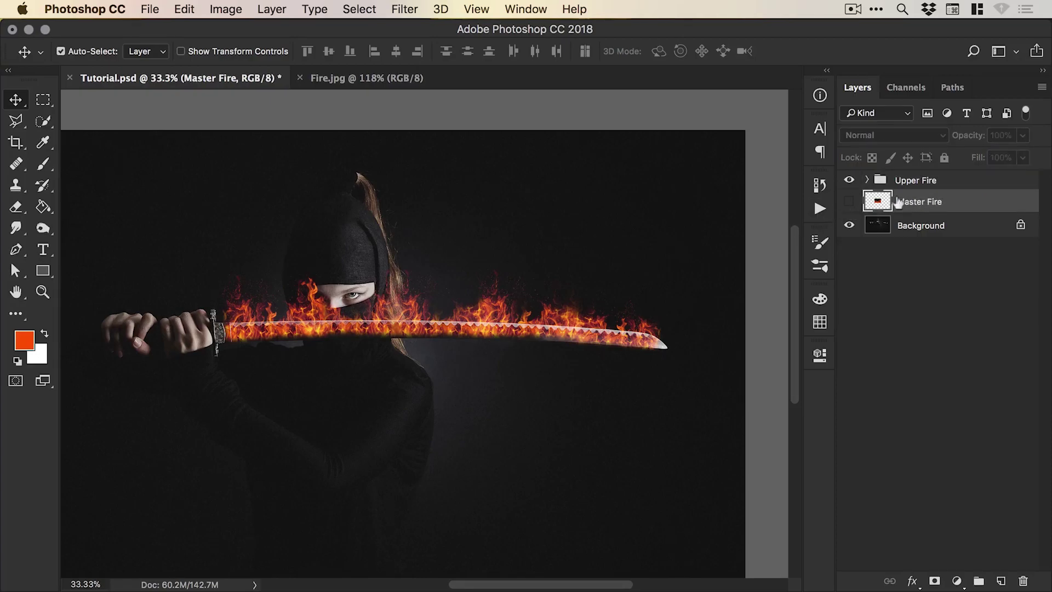
{"action": "key", "text": "Delete"}
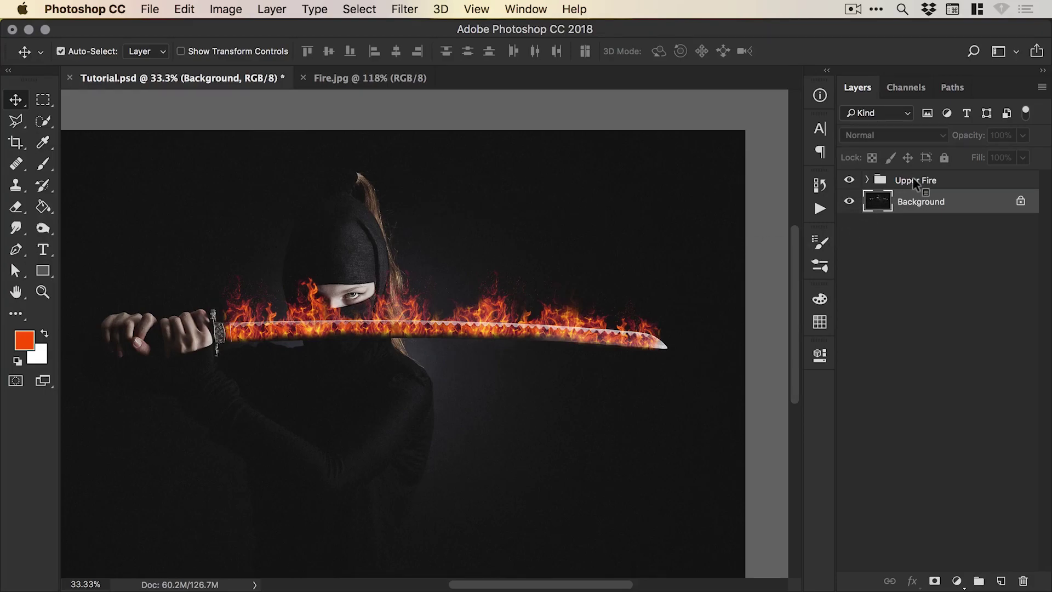
Duplicate the Upper Fire group as 'Lower Fire' and drag it beneath Upper Fire
{"action": "right_click", "coordinate": [913, 180]}
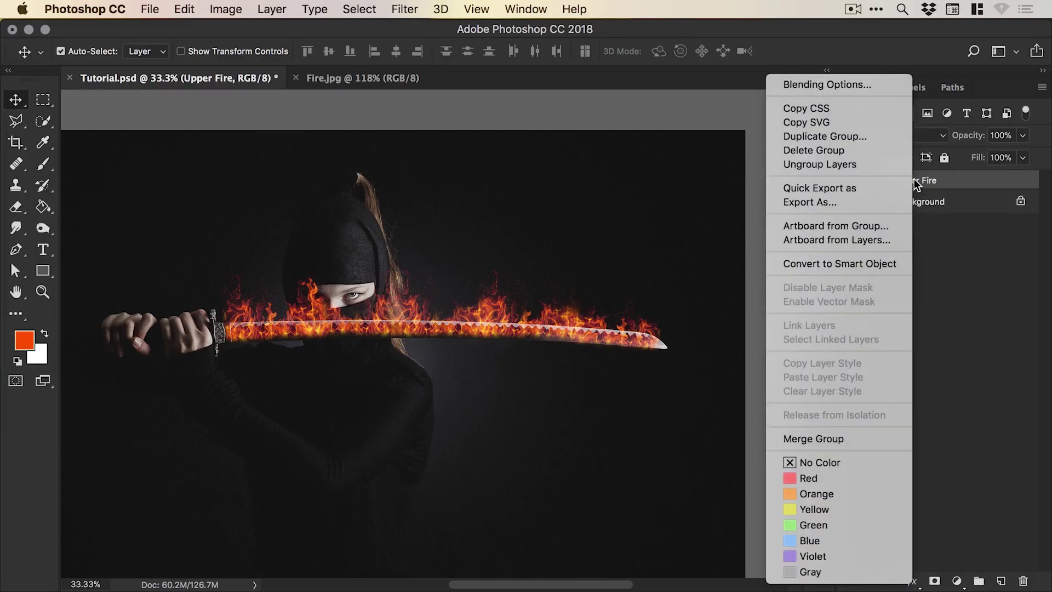
{"action": "left_click", "coordinate": [847, 136]}
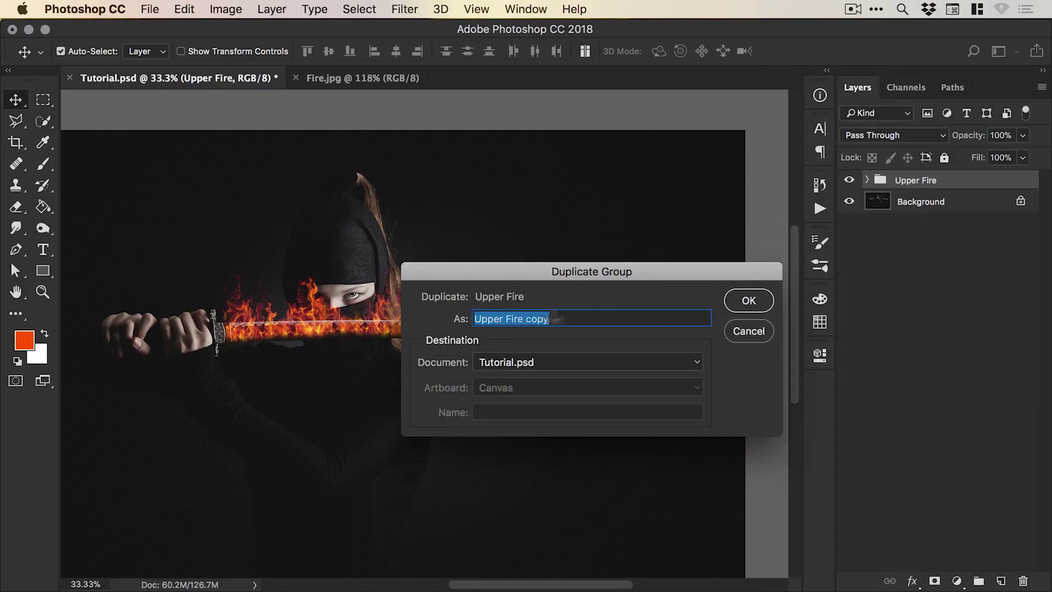
{"action": "type", "text": "Lower Fire"}
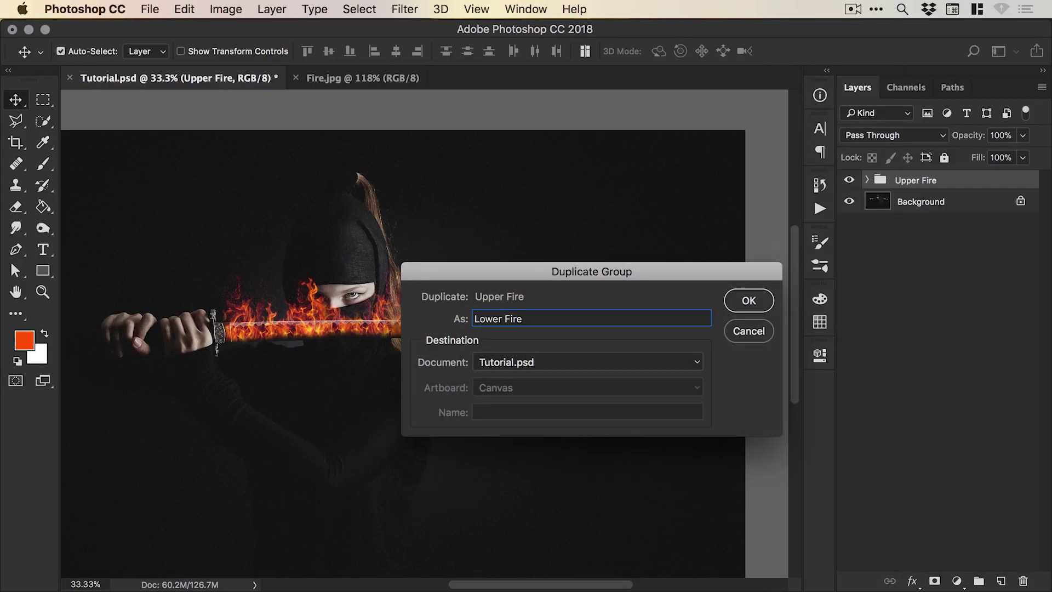
{"action": "key", "text": "Return"}
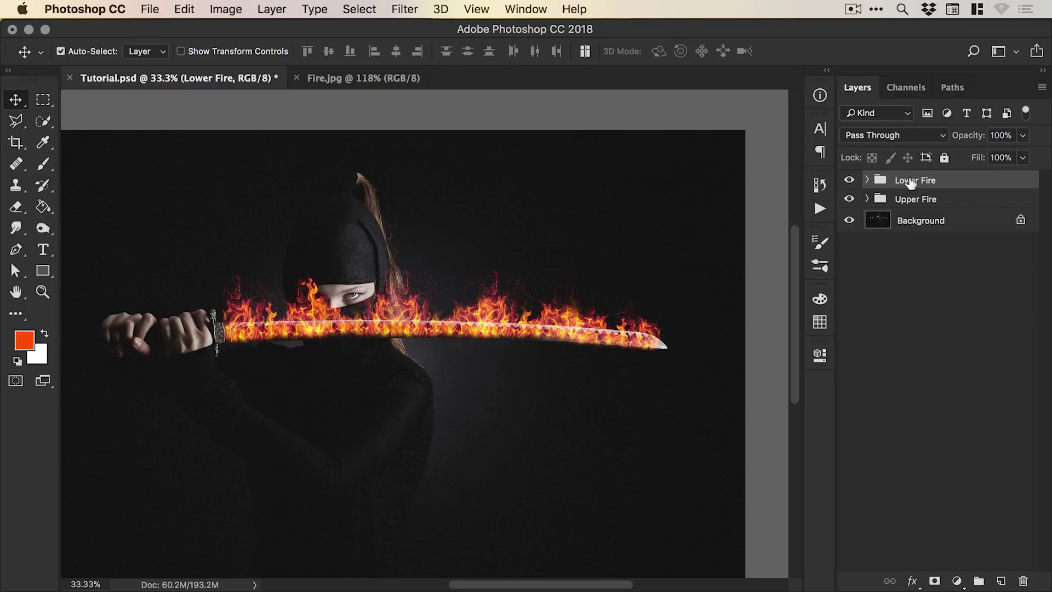
{"action": "left_click_drag", "start_coordinate": [910, 182], "coordinate": [923, 207]}
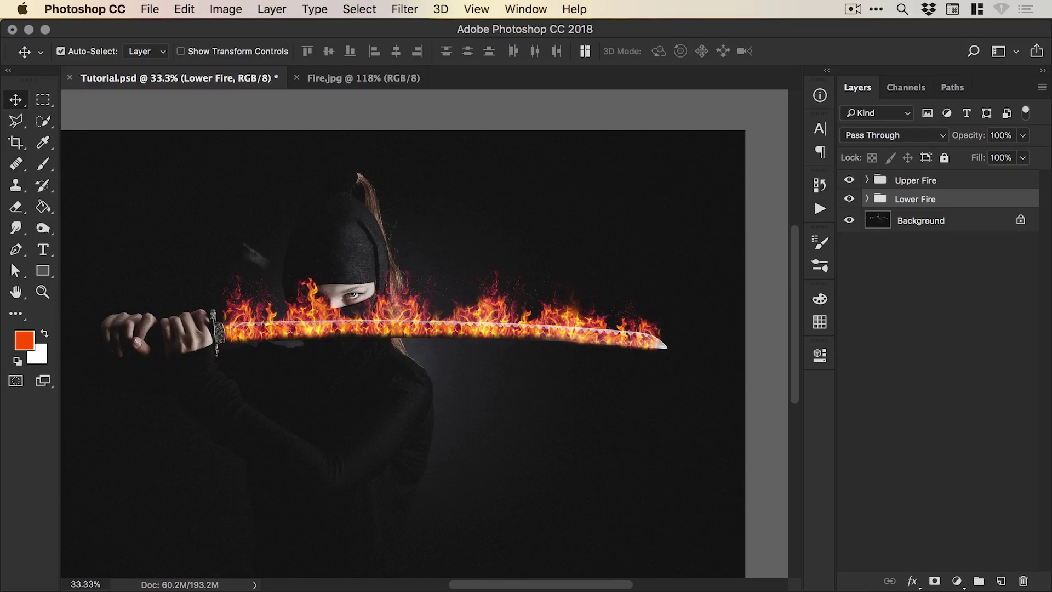
Flip the Lower Fire flames vertically and nudge them down below the blade with three Shift+Down steps
{"action": "left_click", "coordinate": [185, 9]}
{"action": "mouse_move", "coordinate": [282, 378]}
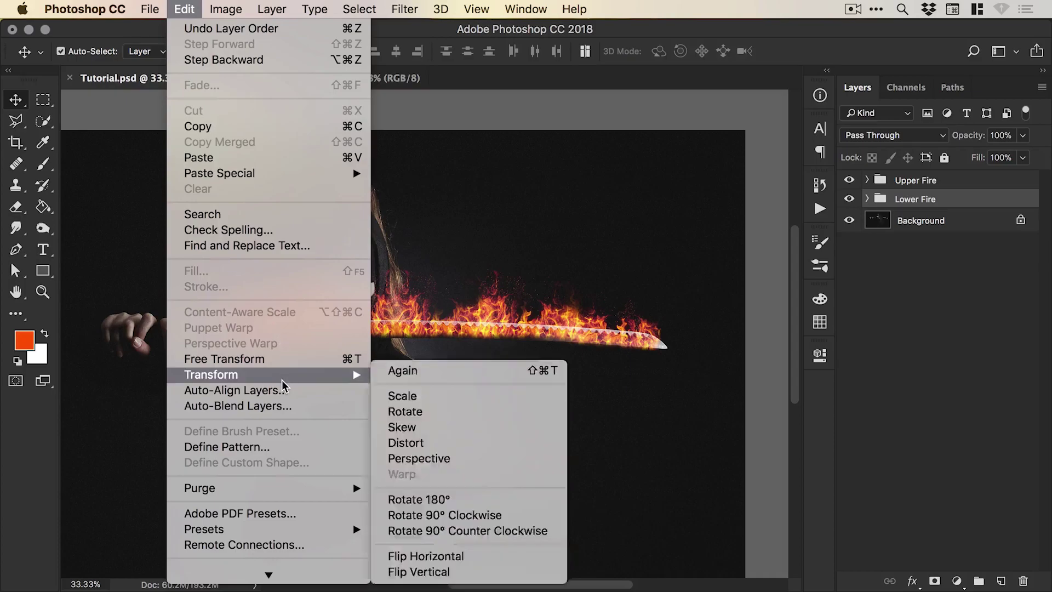
{"action": "left_click", "coordinate": [444, 573]}
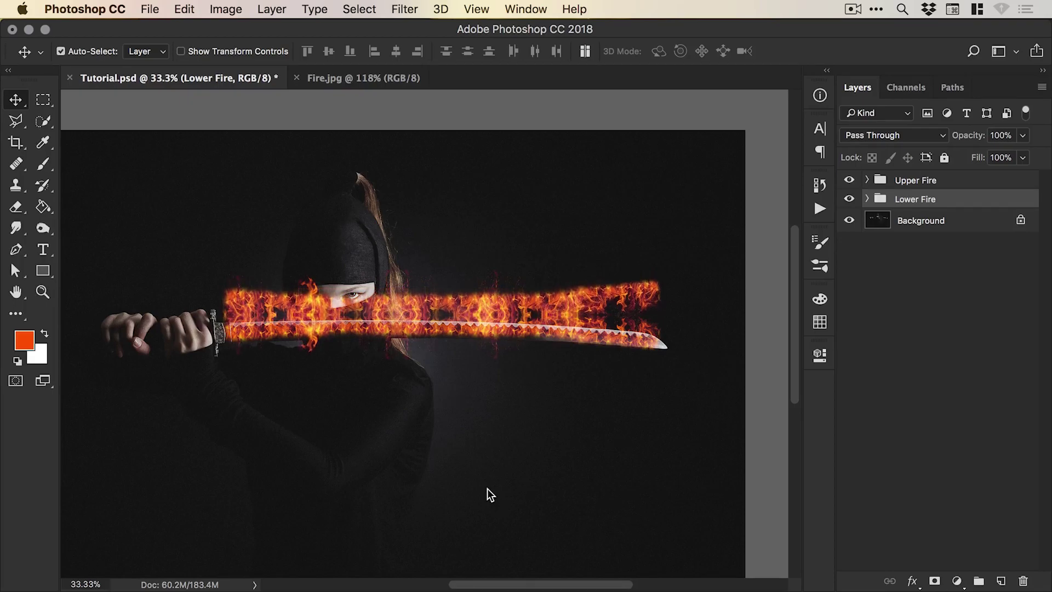
{"action": "key", "text": "shift+Down"}
{"action": "key", "text": "shift+Down"}
{"action": "key", "text": "shift+Down"}
{"action": "key", "text": "shift+Down"}
{"action": "key", "text": "shift+Down"}
{"action": "key", "text": "shift+Down"}
{"action": "key", "text": "shift+Down"}
{"action": "key", "text": "shift+Down"}
{"action": "key", "text": "shift+Down"}
{"action": "key", "text": "shift+Down"}
{"action": "key", "text": "shift+Down"}
{"action": "key", "text": "shift+Down"}
{"action": "key", "text": "shift+Down"}
{"action": "key", "text": "shift+Down"}
{"action": "key", "text": "shift+Down"}
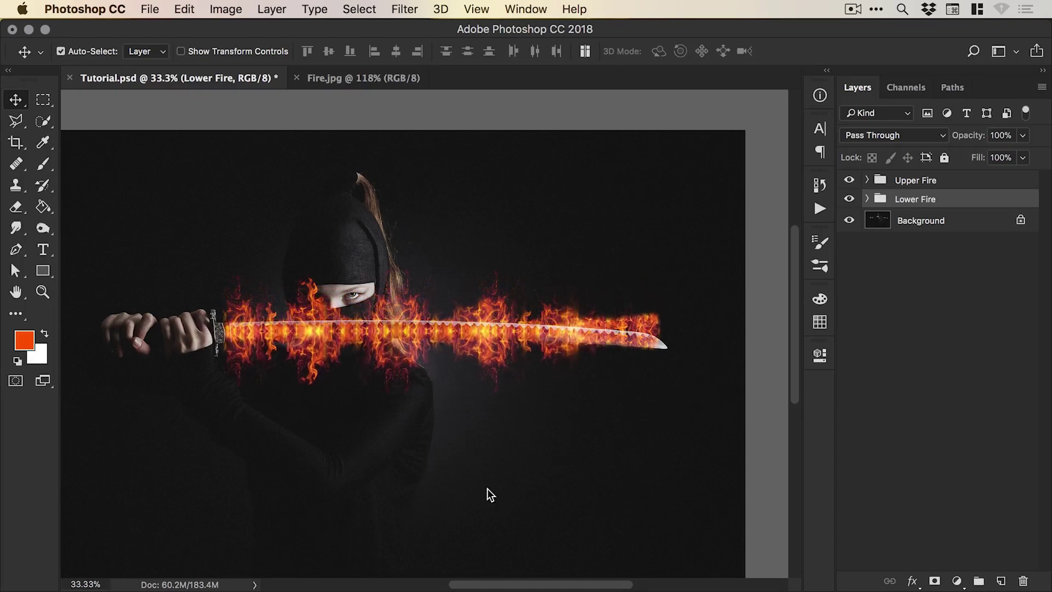
{"action": "key", "text": "shift+Down"}
{"action": "key", "text": "shift+Down"}
{"action": "key", "text": "shift+Down"}
{"action": "key", "text": "shift+Down"}
{"action": "key", "text": "shift+Down"}
{"action": "key", "text": "shift+Down"}
{"action": "key", "text": "shift+Down"}
{"action": "key", "text": "shift+Down"}
{"action": "key", "text": "shift+Down"}
{"action": "key", "text": "shift+Down"}
{"action": "key", "text": "shift+Down"}
{"action": "key", "text": "shift+Down"}
{"action": "key", "text": "shift+Down"}
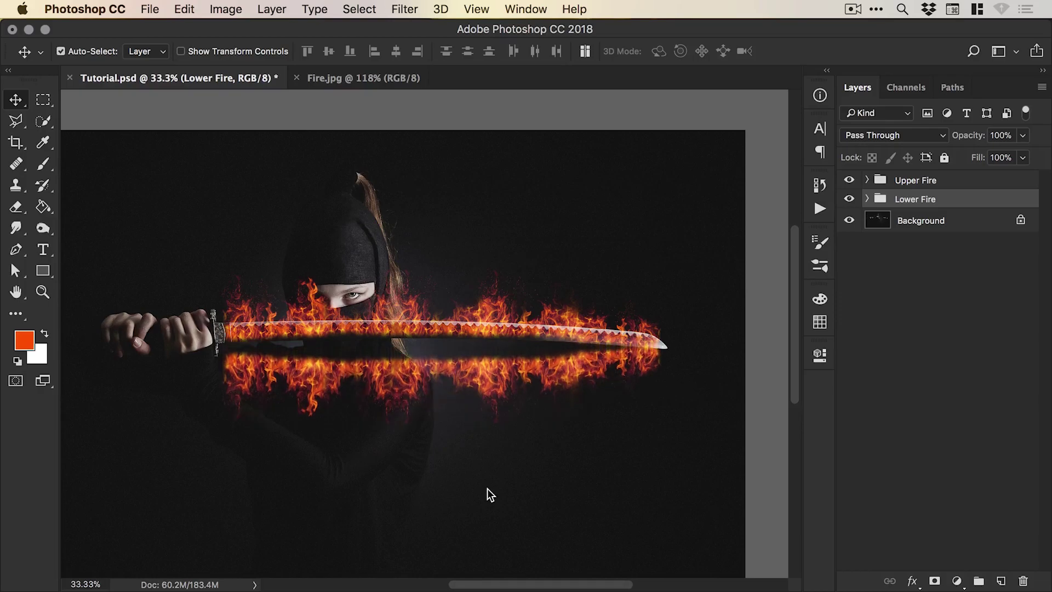
{"action": "key", "text": "shift+Down"}
{"action": "key", "text": "shift+Down"}
{"action": "key", "text": "shift+Down"}
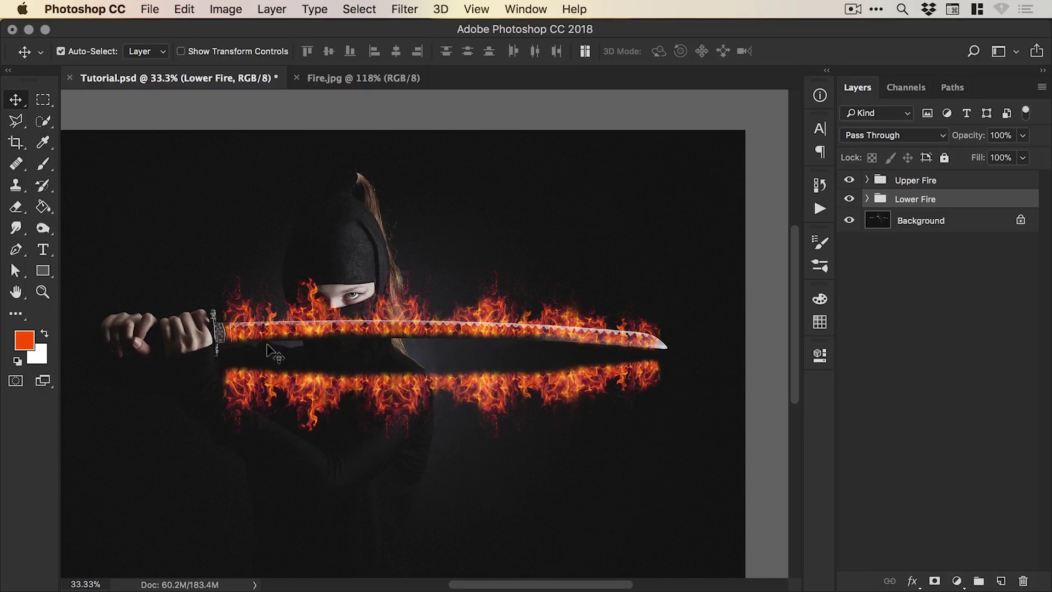
Scale the Lower Fire flames to about 51% with Free Transform and zoom in on them
{"action": "left_click", "coordinate": [186, 9]}
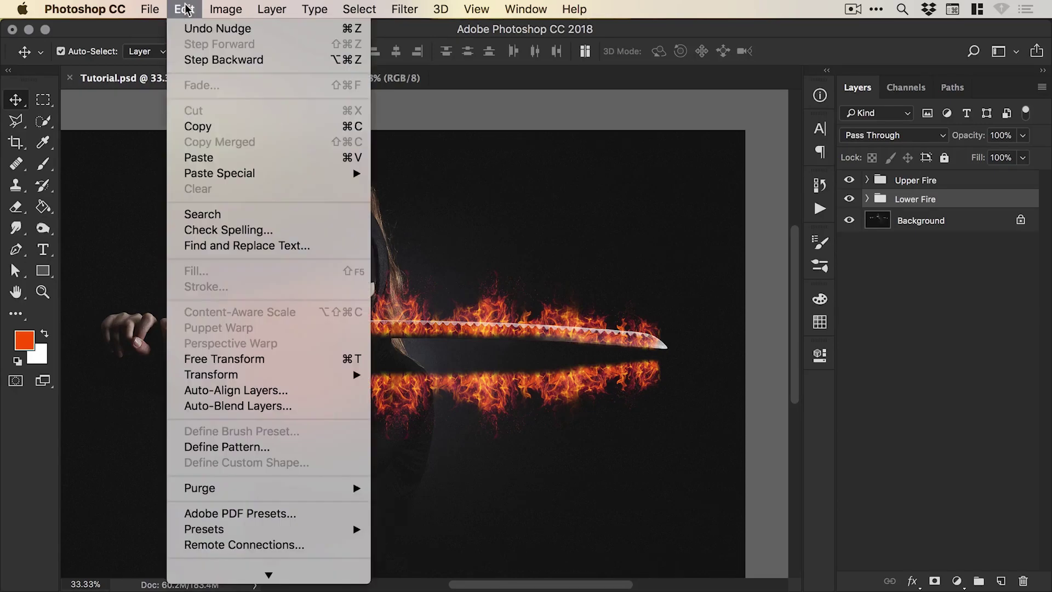
{"action": "left_click", "coordinate": [248, 363]}
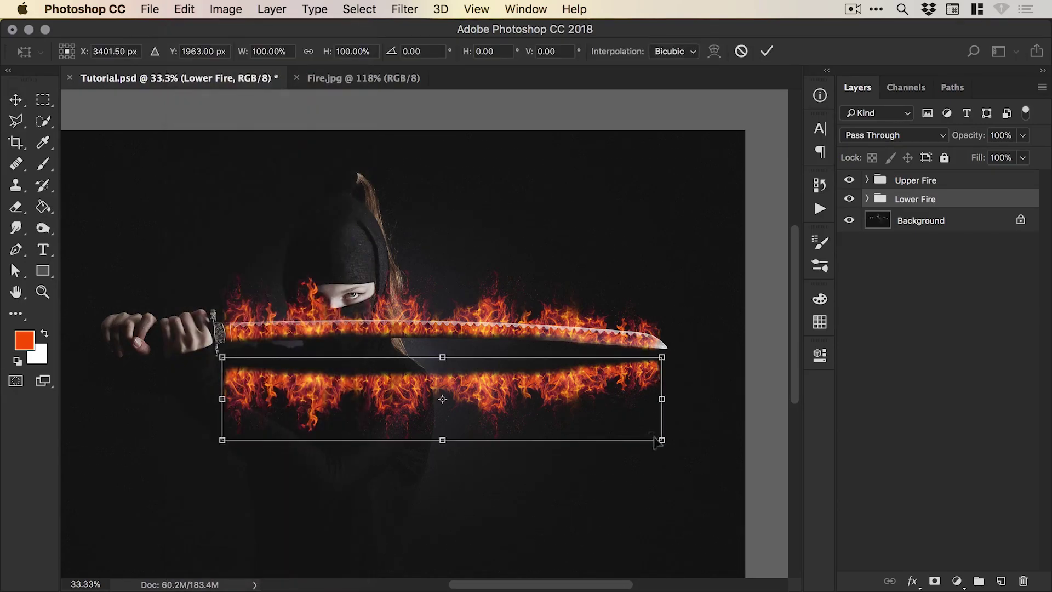
{"action": "left_click_drag", "start_coordinate": [662, 440], "coordinate": [449, 384]}
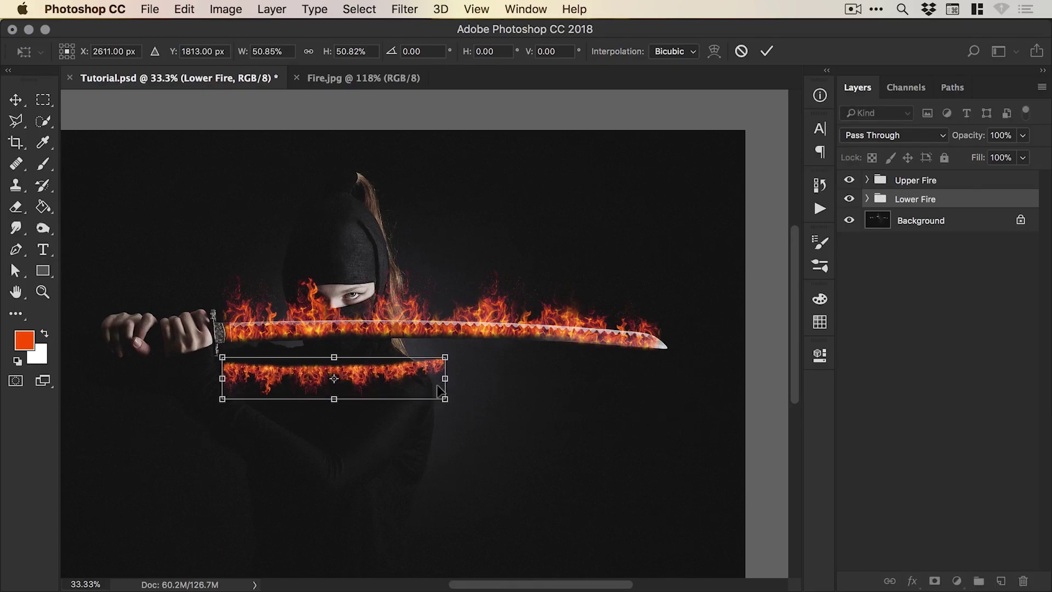
{"action": "key", "text": "Return"}
{"action": "key", "text": "z"}
{"action": "left_click", "coordinate": [321, 377]}
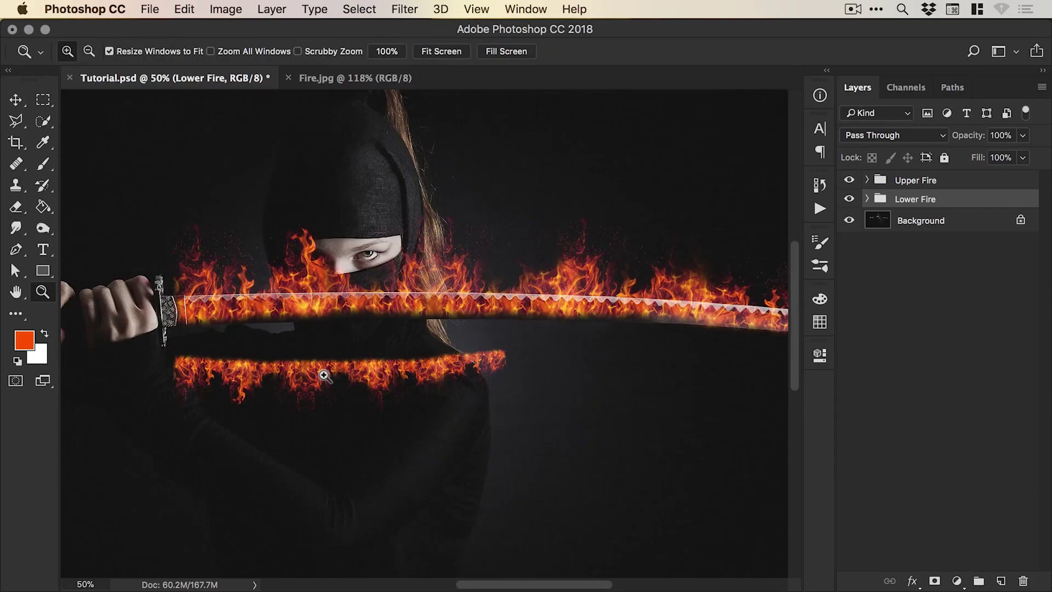
{"action": "left_click", "coordinate": [325, 377]}
{"action": "key", "text": "v"}
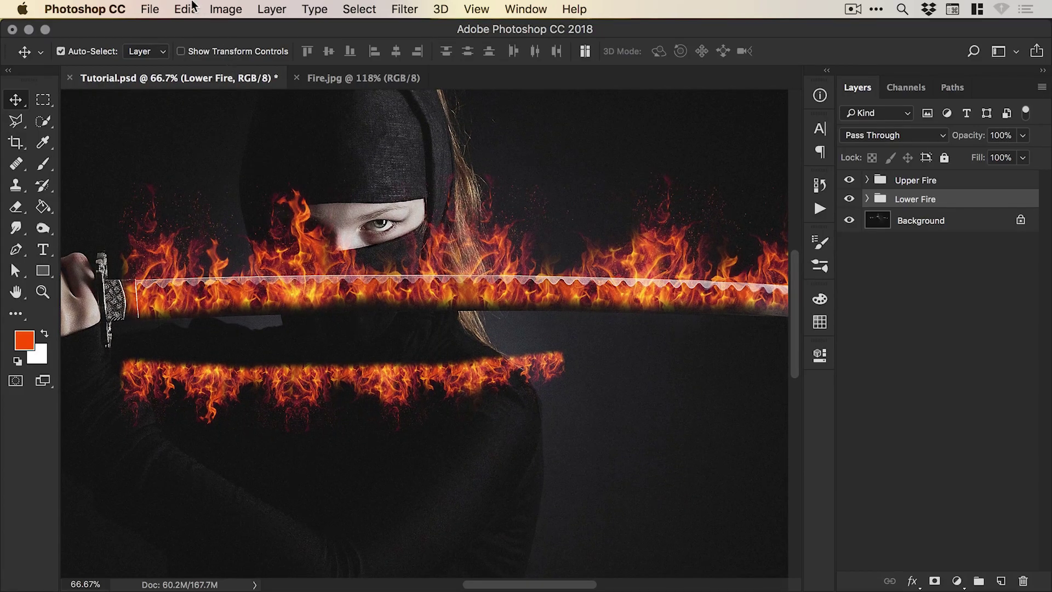
{"action": "left_click", "coordinate": [186, 9]}
{"action": "mouse_move", "coordinate": [262, 374]}
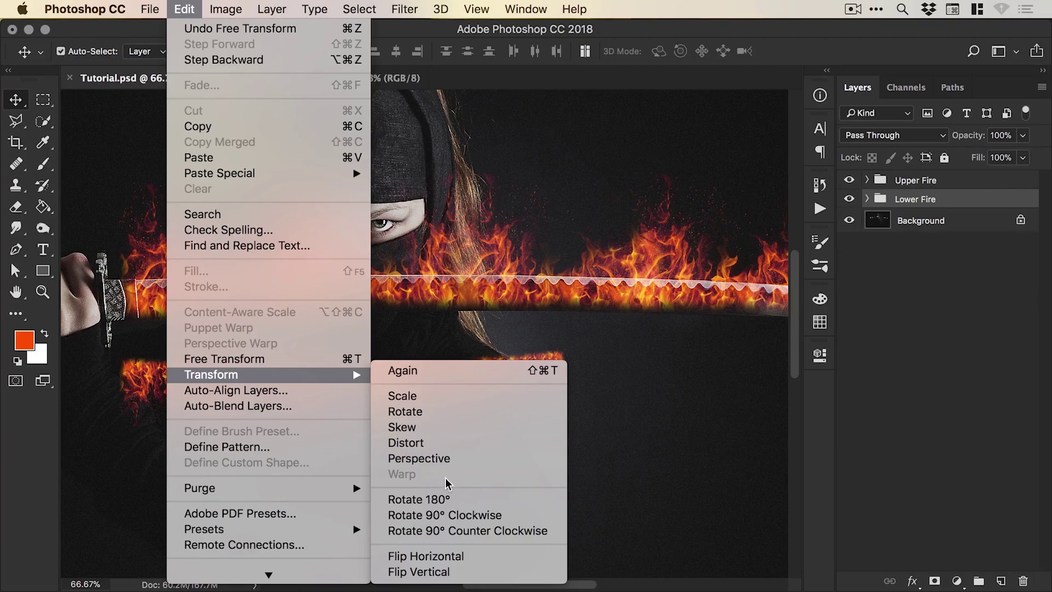
Merge the five Fire layers in Lower Fire into Fire copy 4 and set it to Screen
{"action": "left_click", "coordinate": [912, 206]}
{"action": "left_click", "coordinate": [867, 198]}
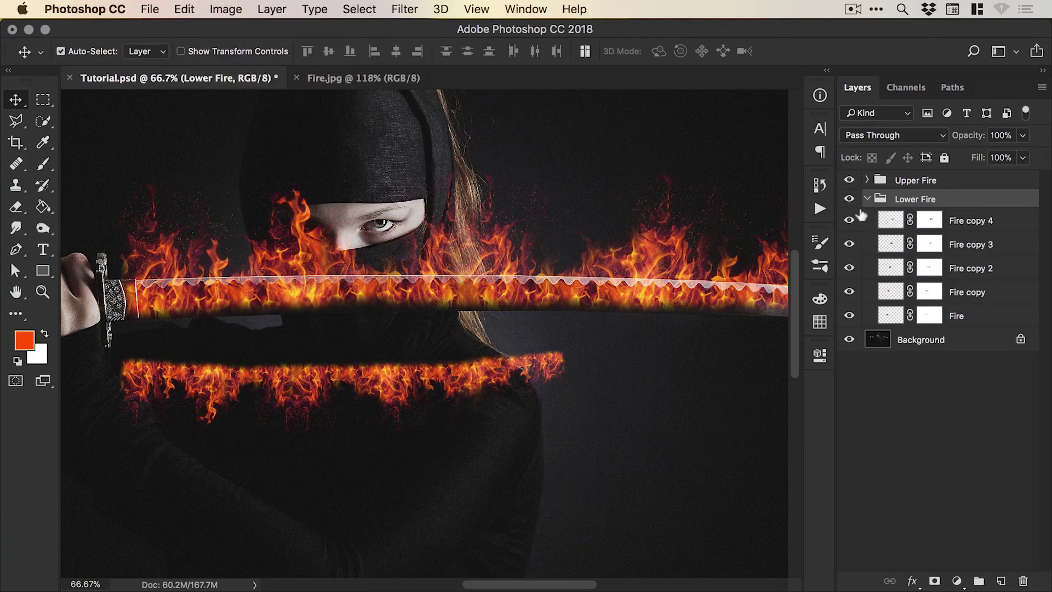
{"action": "left_click", "coordinate": [968, 222]}
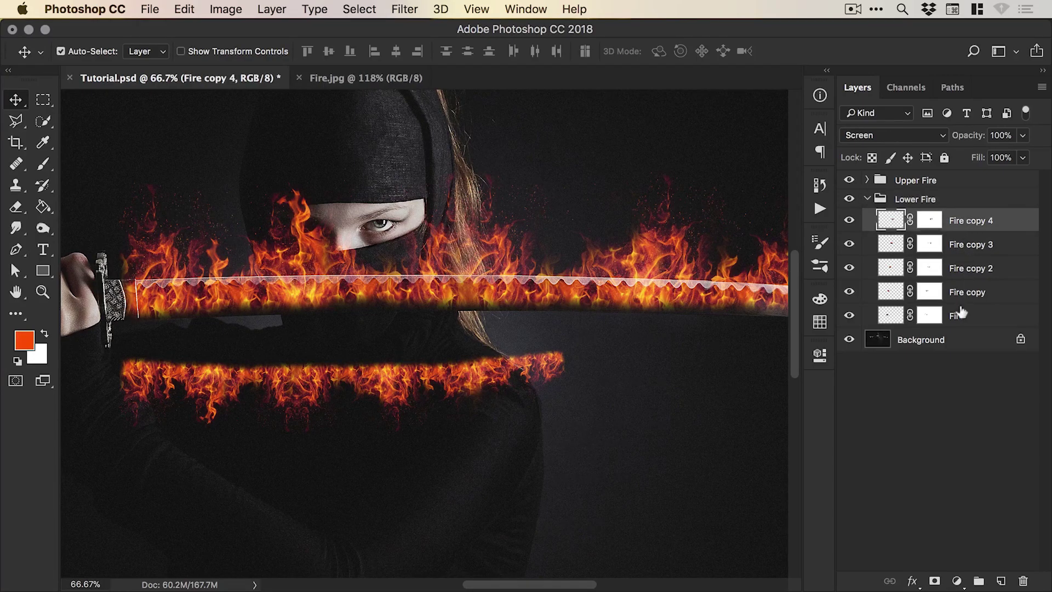
{"action": "left_click", "coordinate": [967, 316], "text": "shift"}
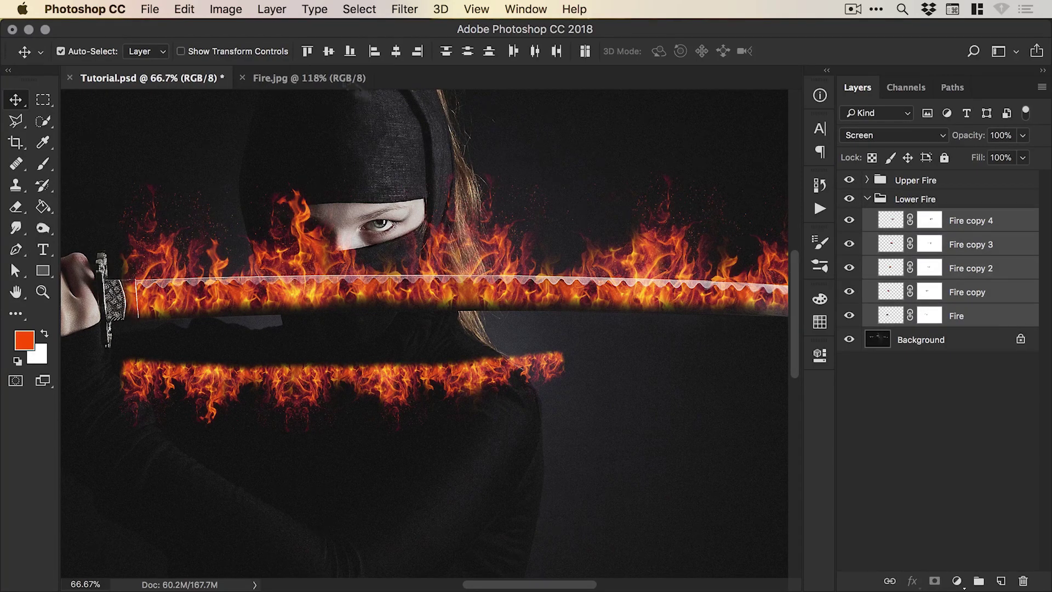
{"action": "left_click", "coordinate": [272, 9]}
{"action": "mouse_move", "coordinate": [344, 574]}
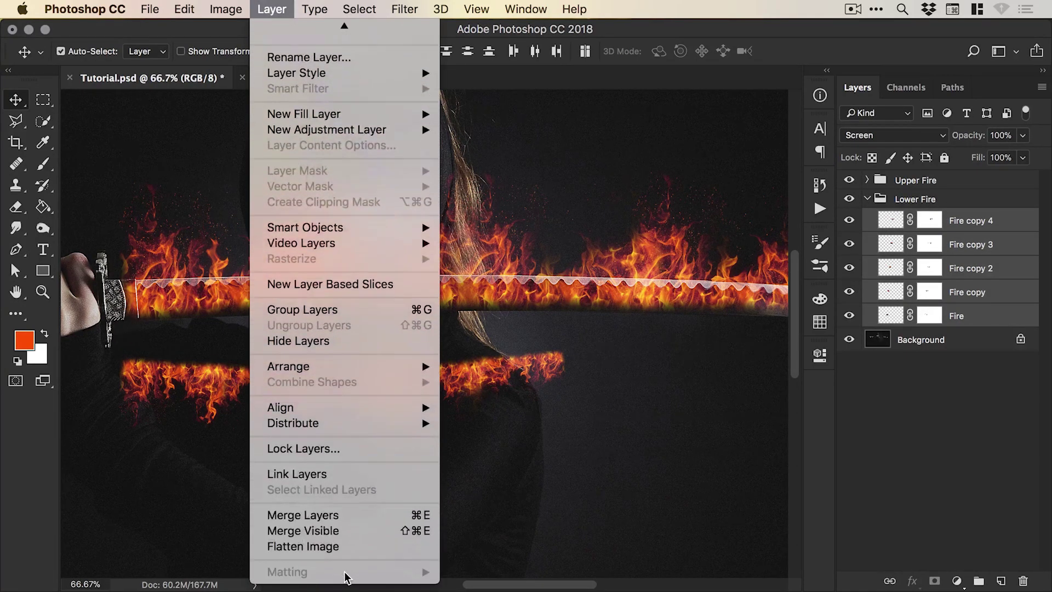
{"action": "left_click", "coordinate": [347, 517]}
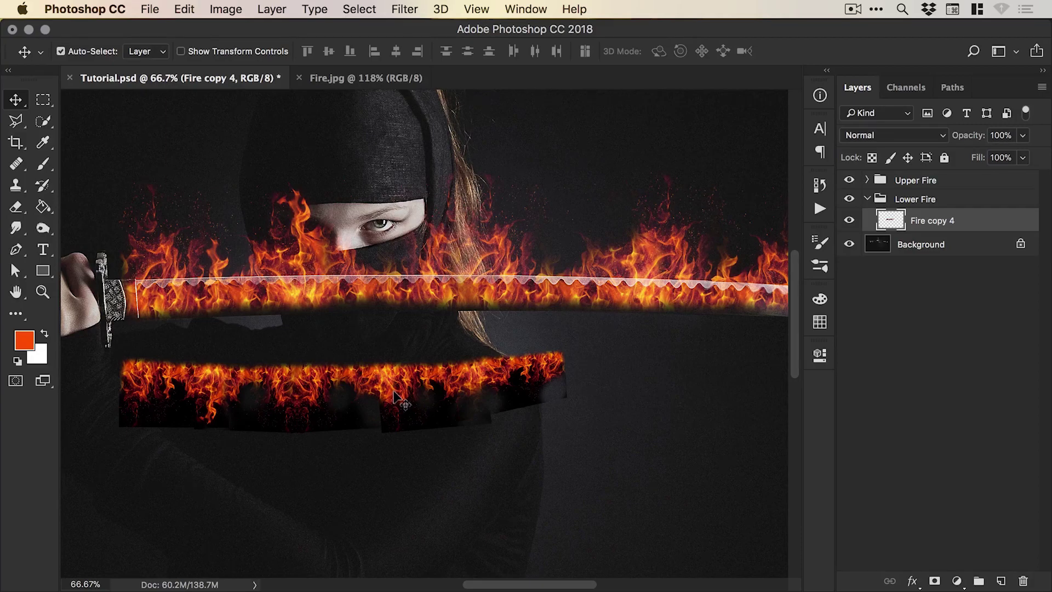
{"action": "left_click", "coordinate": [876, 137]}
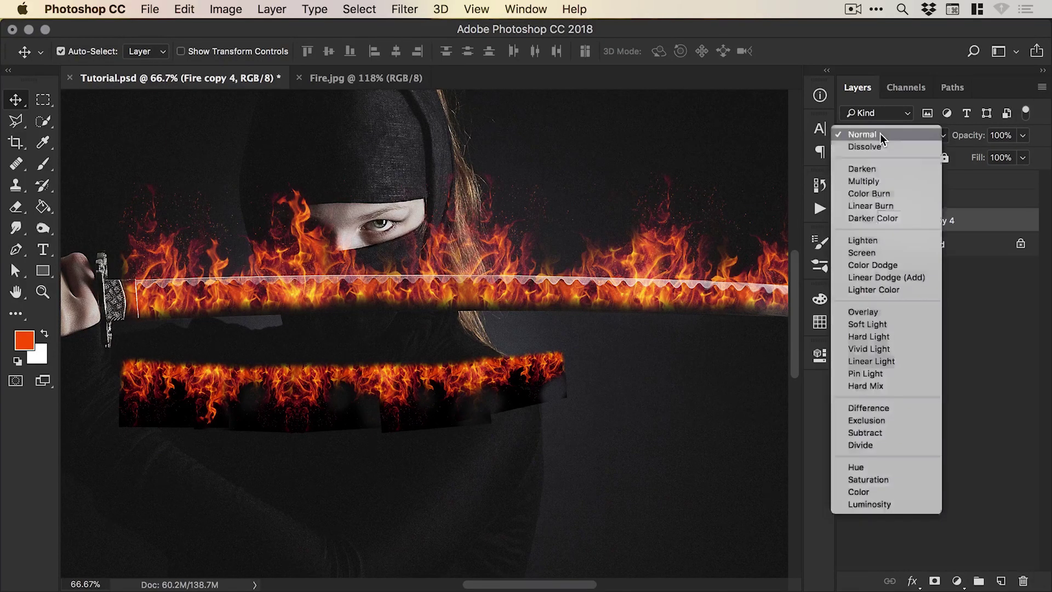
{"action": "left_click", "coordinate": [872, 249]}
Warp the merged flame band with the Arch preset, reducing the bend to 6.9%
{"action": "left_click", "coordinate": [184, 9]}
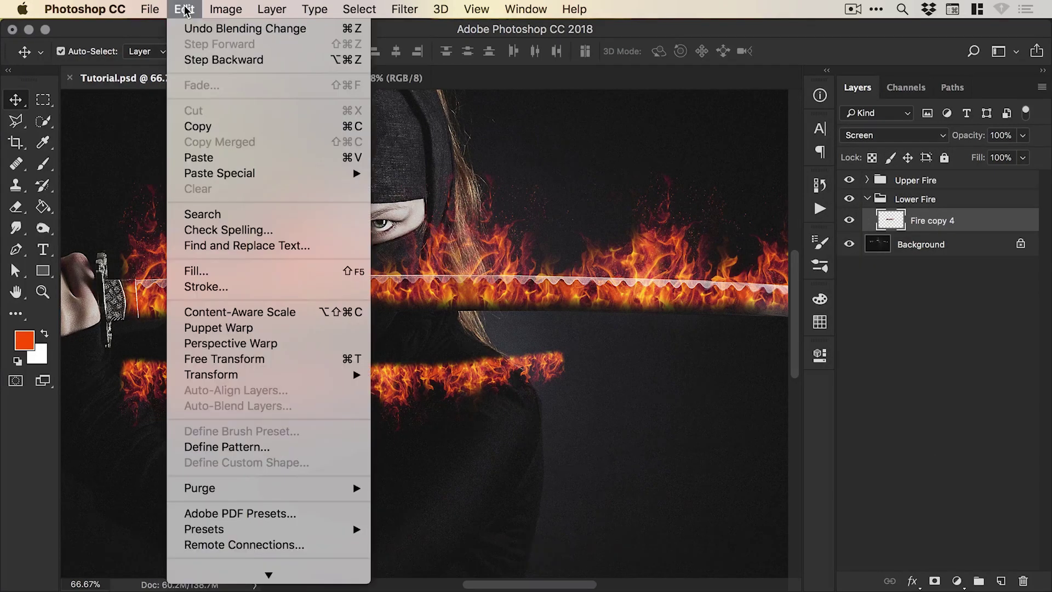
{"action": "mouse_move", "coordinate": [258, 376]}
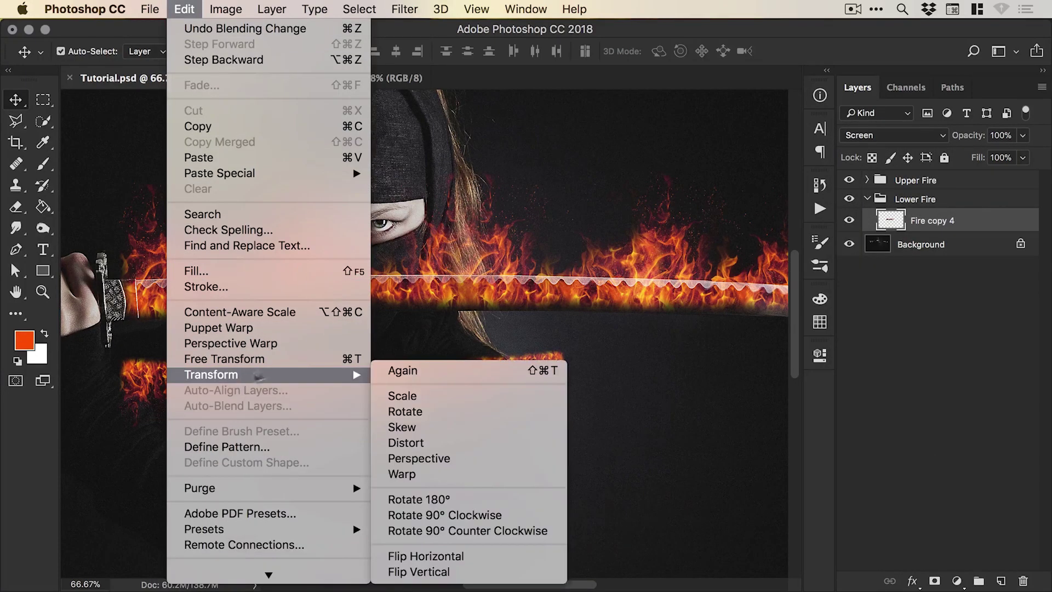
{"action": "left_click", "coordinate": [425, 473]}
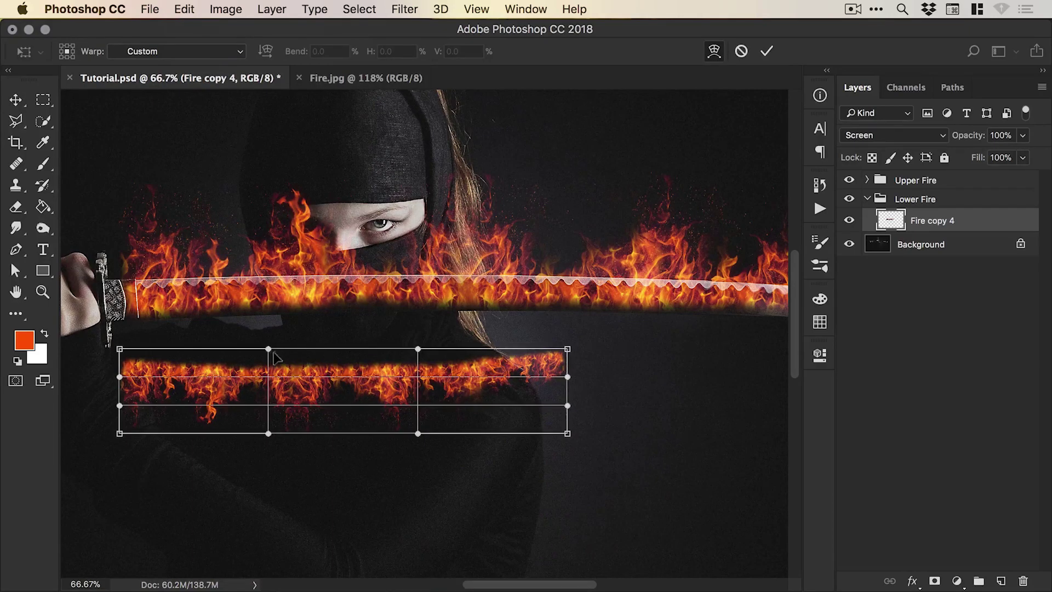
{"action": "left_click_drag", "start_coordinate": [272, 374], "coordinate": [419, 346]}
{"action": "left_click", "coordinate": [180, 51]}
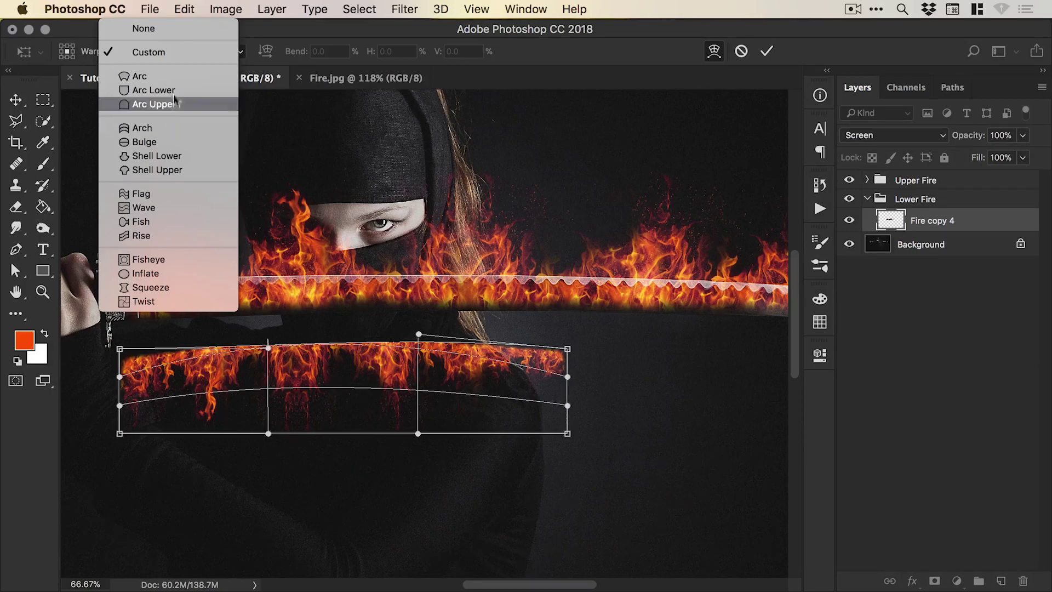
{"action": "left_click", "coordinate": [167, 128]}
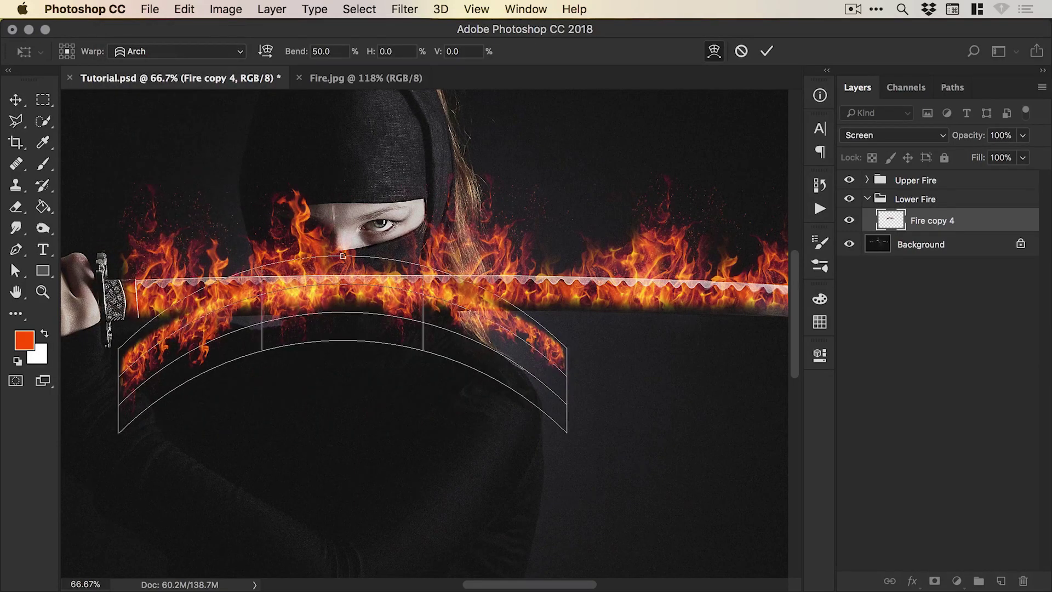
{"action": "left_click_drag", "start_coordinate": [299, 55], "coordinate": [254, 57]}
{"action": "left_click_drag", "start_coordinate": [341, 281], "coordinate": [351, 336]}
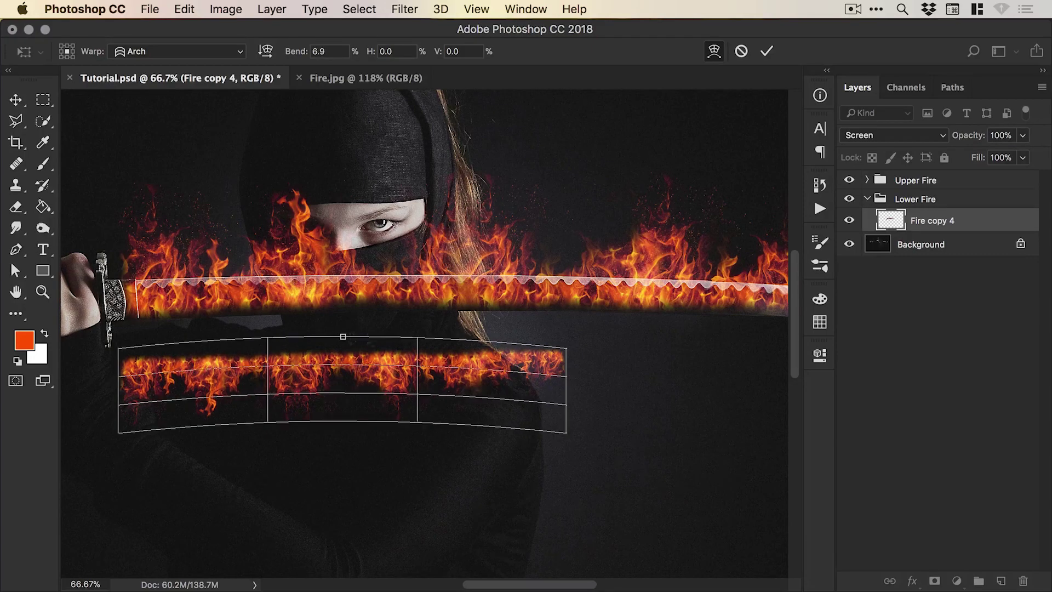
{"action": "key", "text": "Return"}
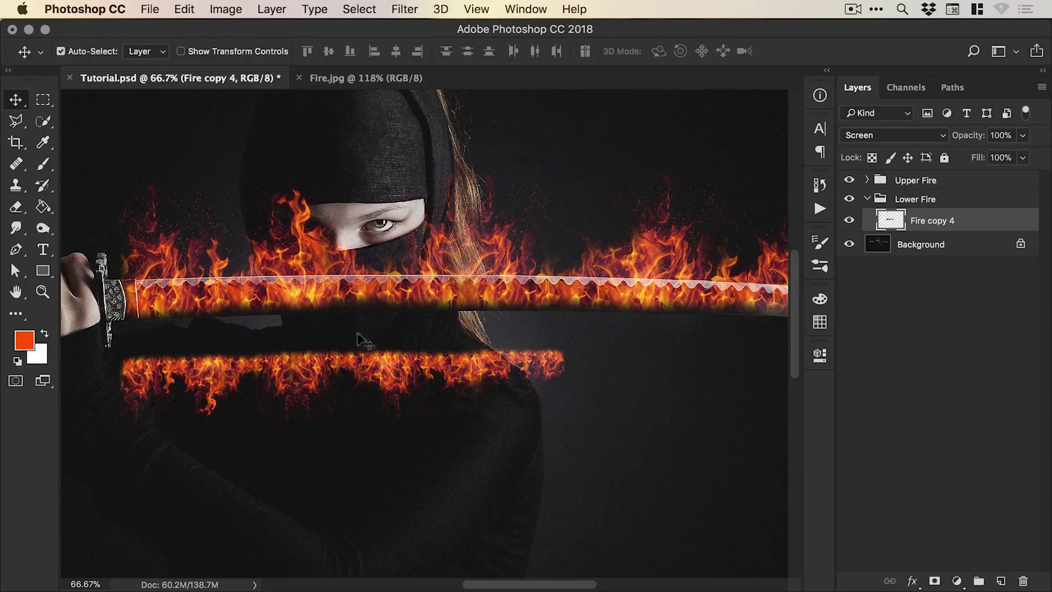
Move the lower flame band up under the sword and flip it horizontally
{"action": "left_click_drag", "start_coordinate": [299, 370], "coordinate": [302, 313]}
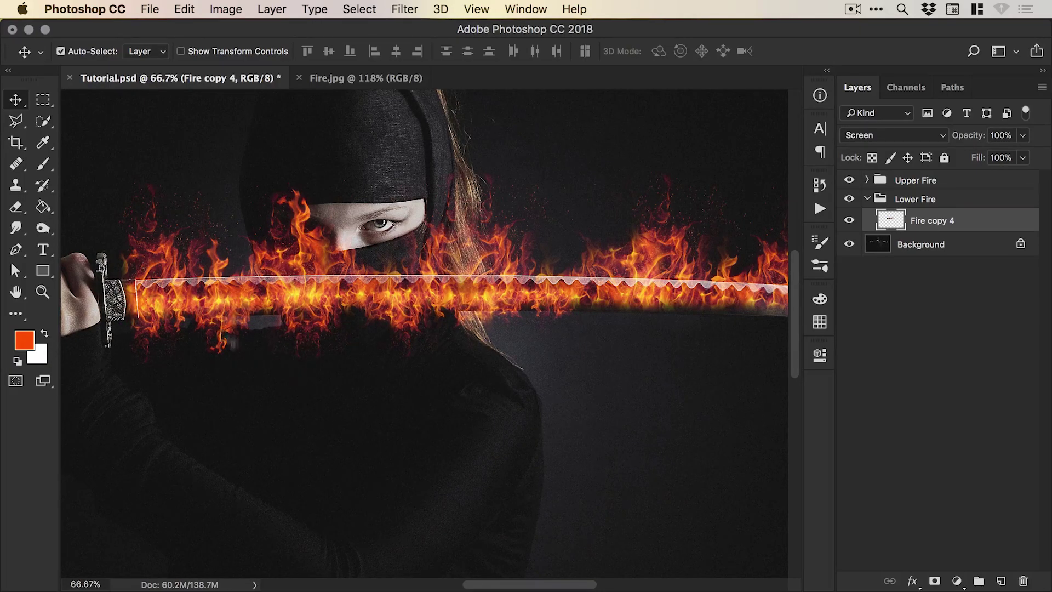
{"action": "left_click", "coordinate": [184, 10]}
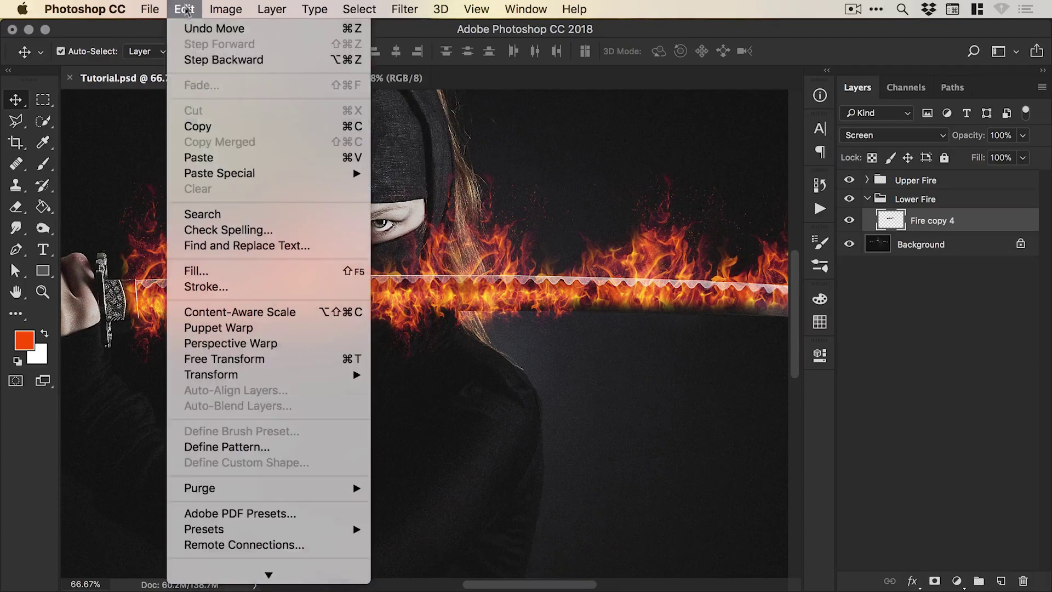
{"action": "mouse_move", "coordinate": [225, 377]}
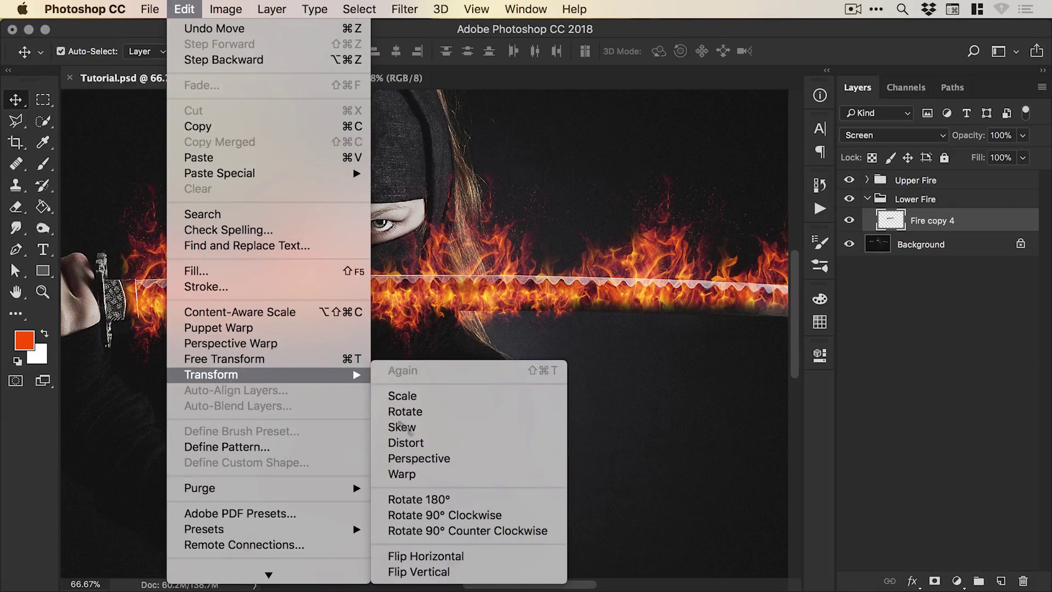
{"action": "left_click", "coordinate": [411, 556]}
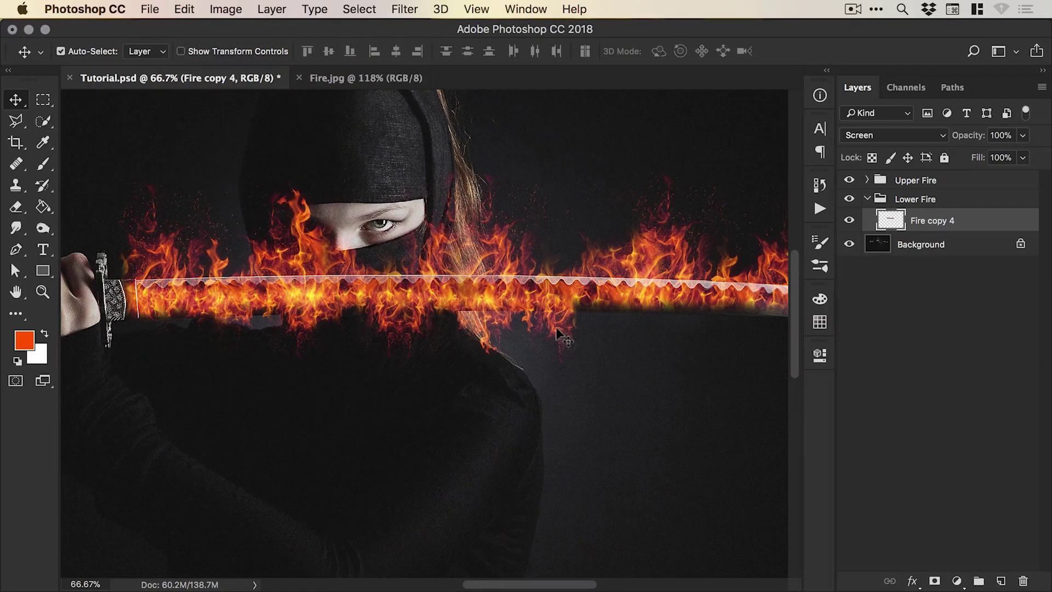
{"action": "left_click_drag", "start_coordinate": [547, 318], "coordinate": [609, 322]}
{"action": "key", "text": "super+t"}
{"action": "left_click_drag", "start_coordinate": [500, 330], "coordinate": [500, 327]}
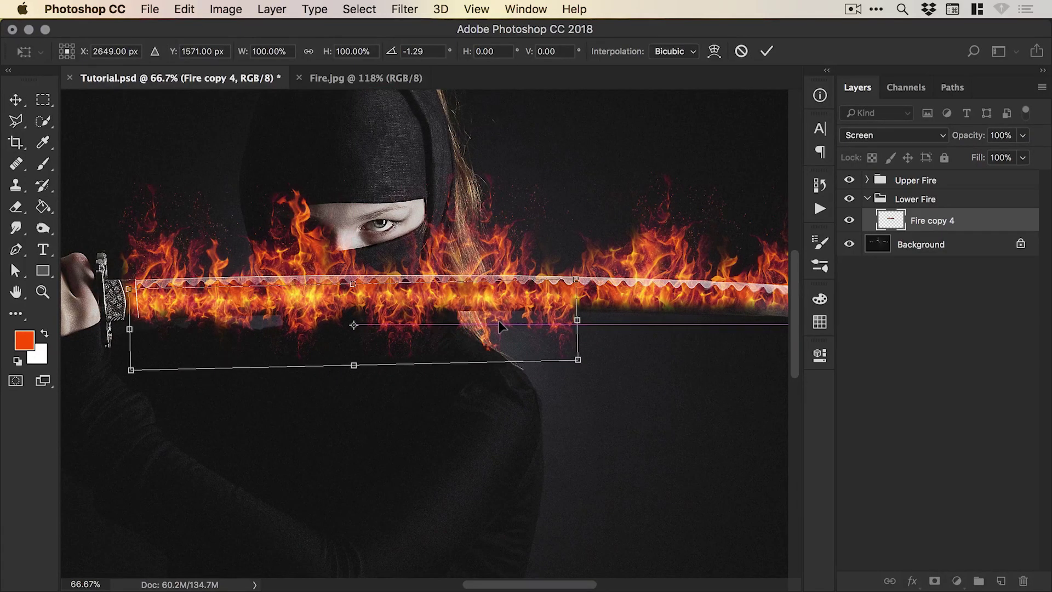
{"action": "key", "text": "Return"}
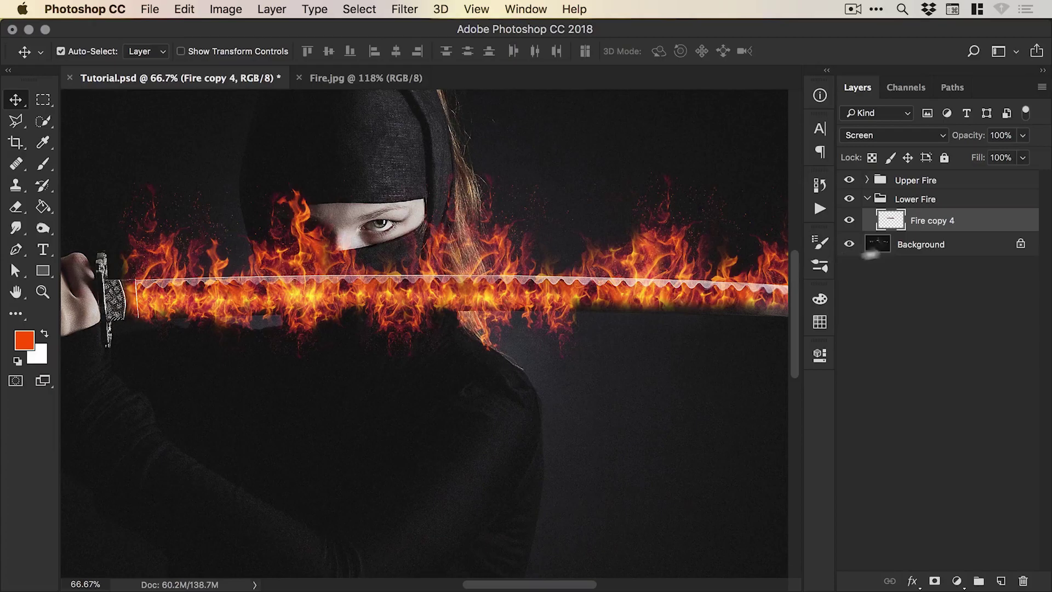
Duplicate Fire copy 4 as Fire copy 5 and move it further along the blade
{"action": "scroll", "coordinate": [424, 329], "scroll_direction": "right", "scroll_amount": 5}
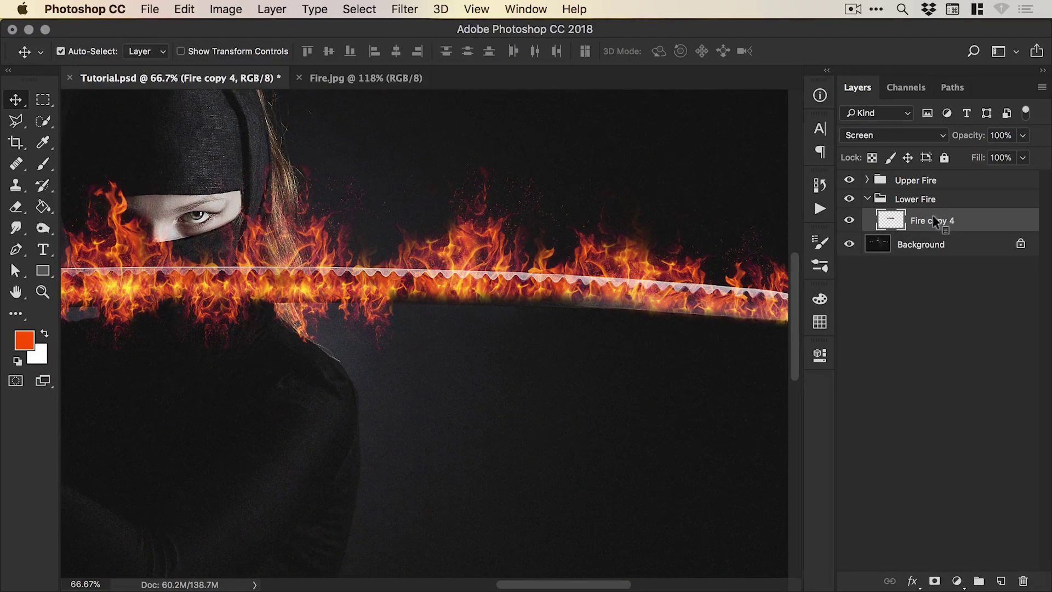
{"action": "right_click", "coordinate": [935, 221]}
{"action": "left_click", "coordinate": [843, 287]}
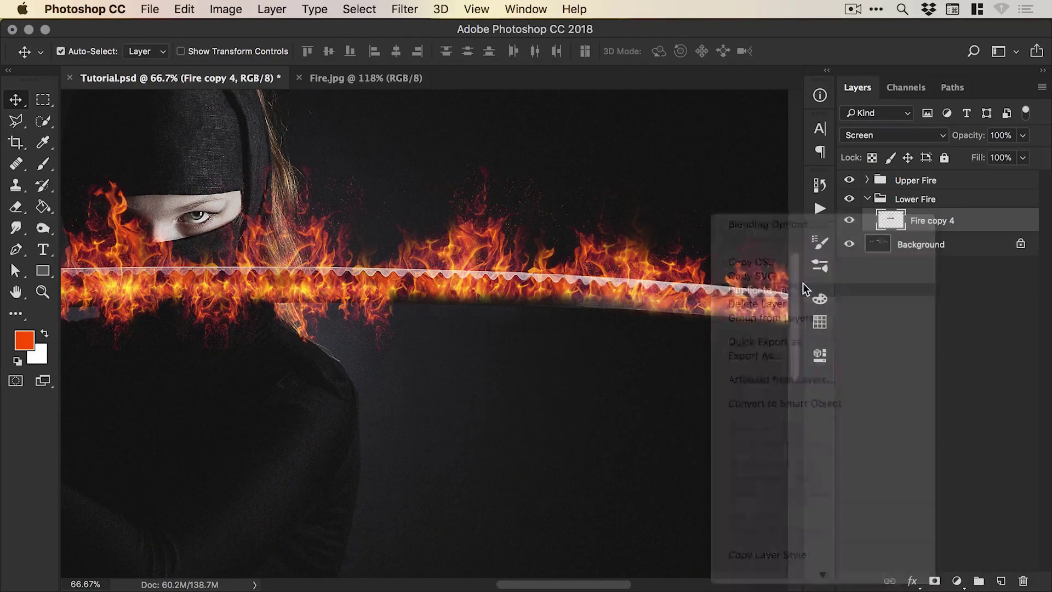
{"action": "key", "text": "Return"}
{"action": "scroll", "coordinate": [424, 329], "scroll_direction": "right", "scroll_amount": 3}
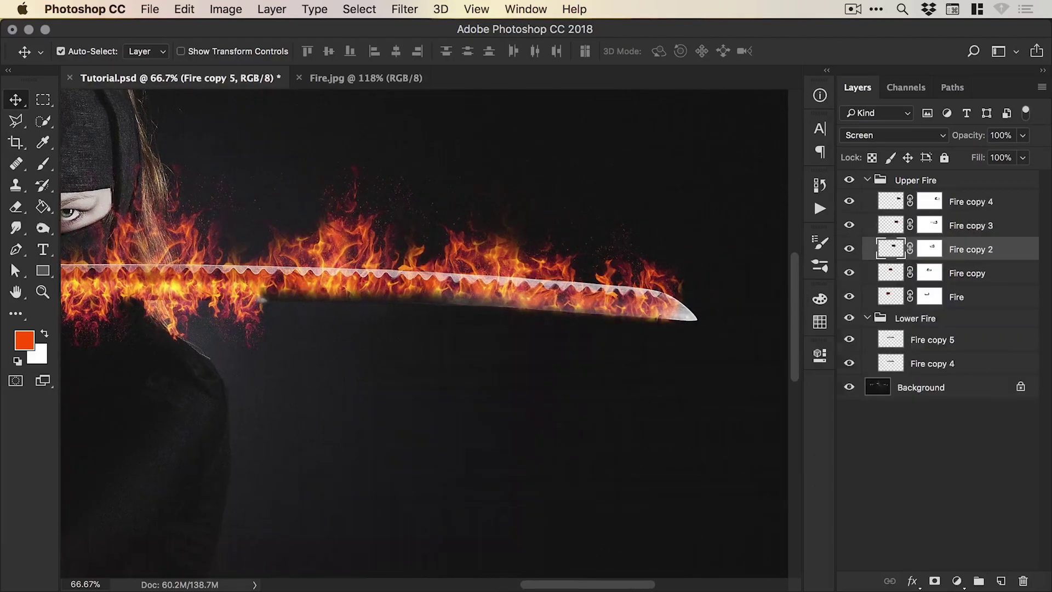
{"action": "left_click_drag", "start_coordinate": [263, 301], "coordinate": [610, 357]}
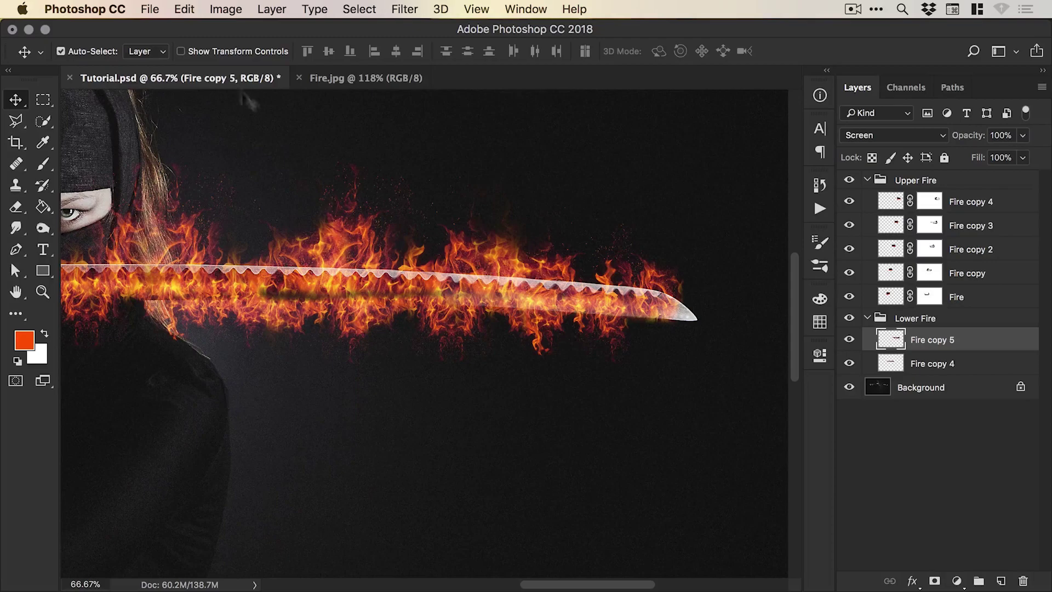
Flip Fire copy 5 horizontally, rotate it about 3°, and position it under the blade
{"action": "left_click", "coordinate": [186, 9]}
{"action": "mouse_move", "coordinate": [257, 373]}
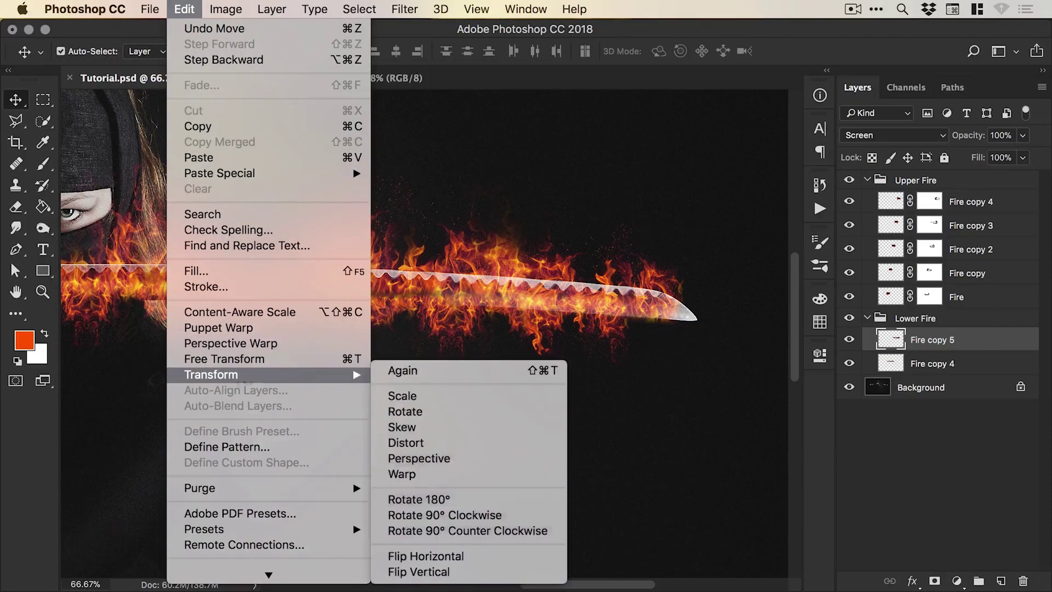
{"action": "left_click", "coordinate": [406, 557]}
{"action": "key", "text": "super+t"}
{"action": "left_click_drag", "start_coordinate": [711, 332], "coordinate": [710, 346]}
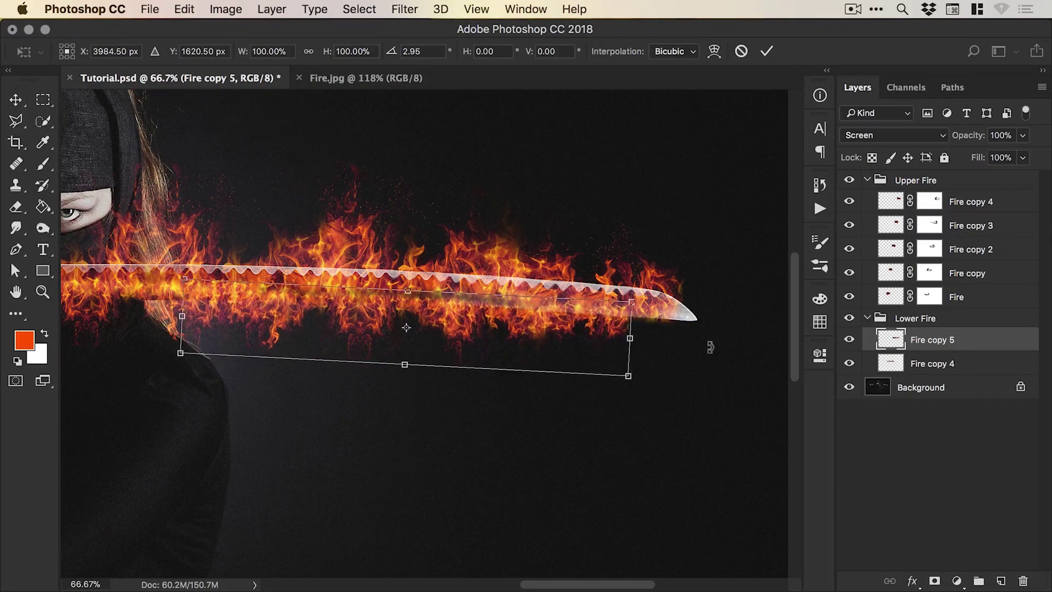
{"action": "left_click_drag", "start_coordinate": [503, 323], "coordinate": [509, 320]}
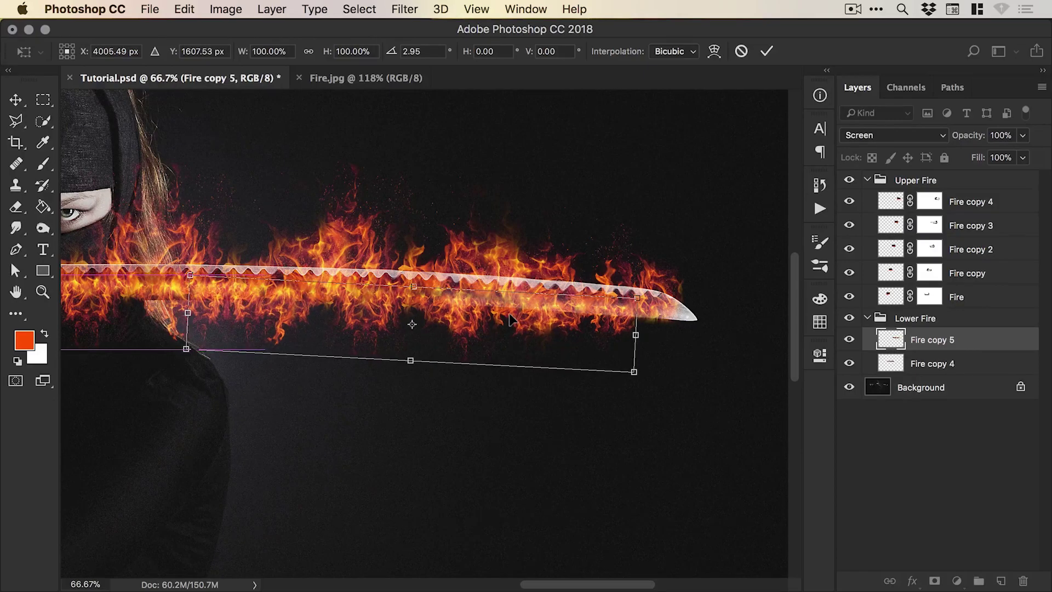
{"action": "key", "text": "Left"}
{"action": "key", "text": "Left"}
{"action": "key", "text": "Left"}
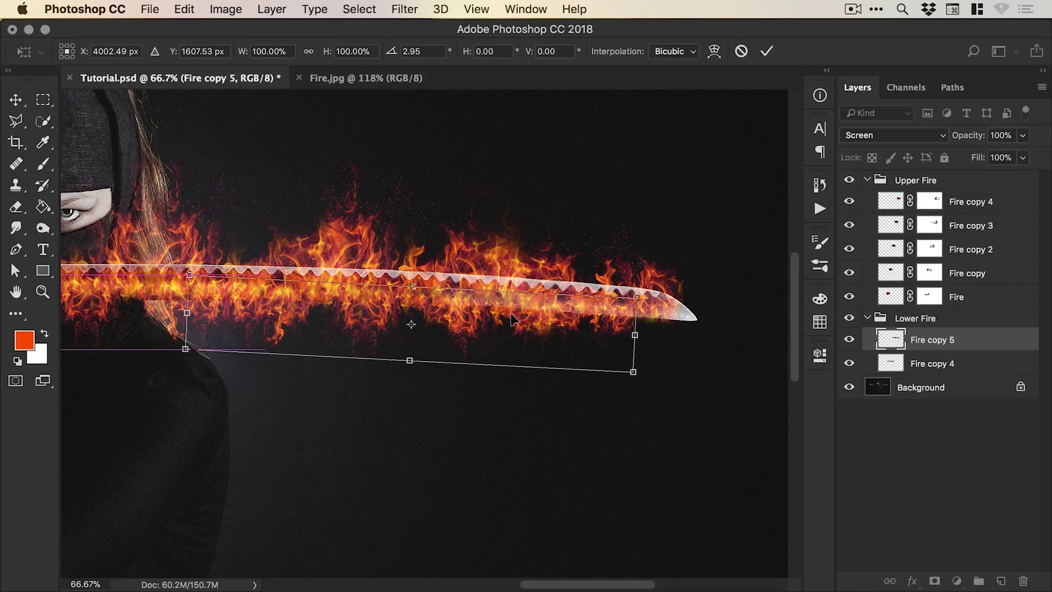
{"action": "left_click_drag", "start_coordinate": [511, 319], "coordinate": [517, 319]}
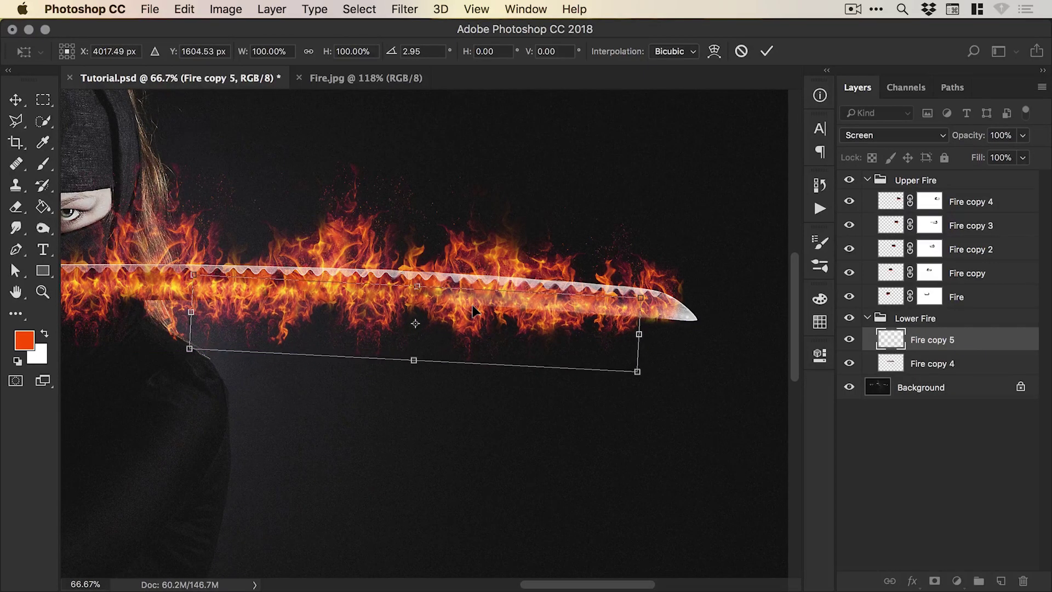
{"action": "key", "text": "Return"}
{"action": "scroll", "coordinate": [424, 329], "scroll_direction": "left", "scroll_amount": 5}
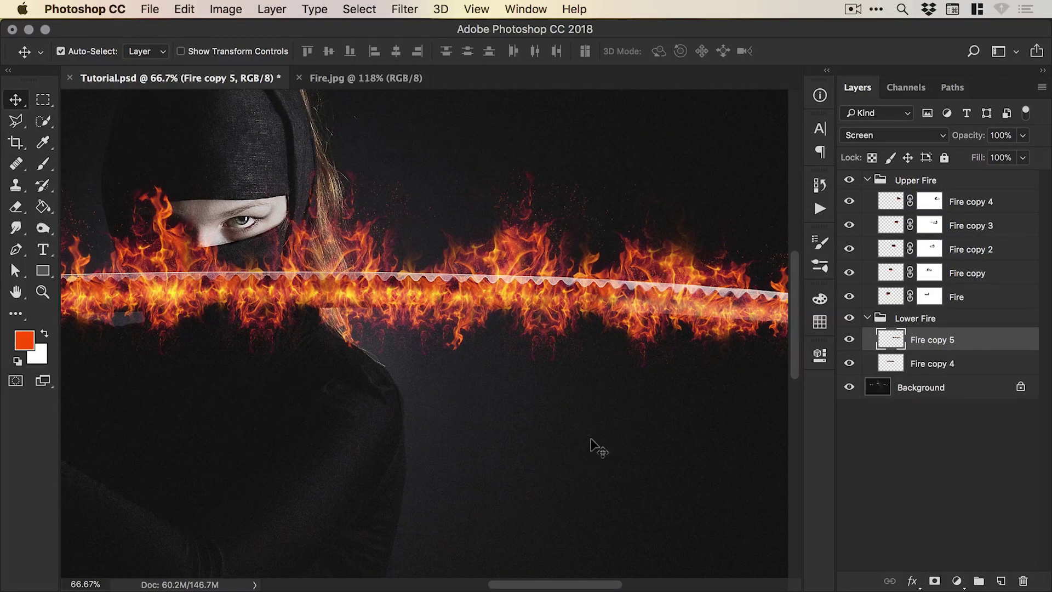
Mask Fire copy 5, painting black over flames near the shoulder and below the blade
{"action": "left_click", "coordinate": [935, 582]}
{"action": "key", "text": "d"}
{"action": "key", "text": "x"}
{"action": "key", "text": "b"}
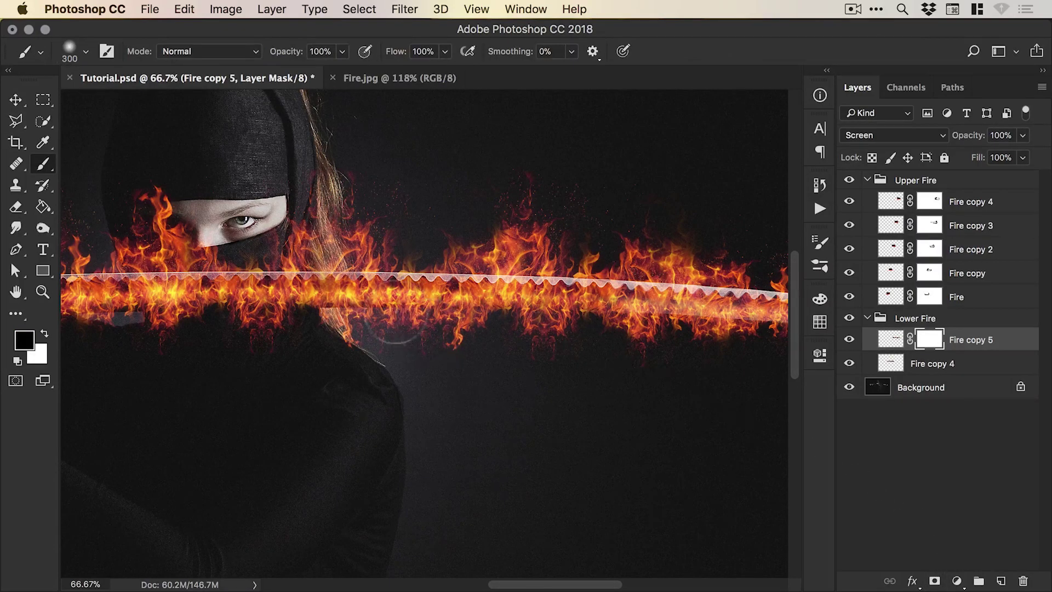
{"action": "mouse_move", "coordinate": [411, 307]}
{"action": "left_mouse_down"}
{"action": "mouse_move", "coordinate": [383, 310]}
{"action": "mouse_move", "coordinate": [367, 329]}
{"action": "left_mouse_up"}
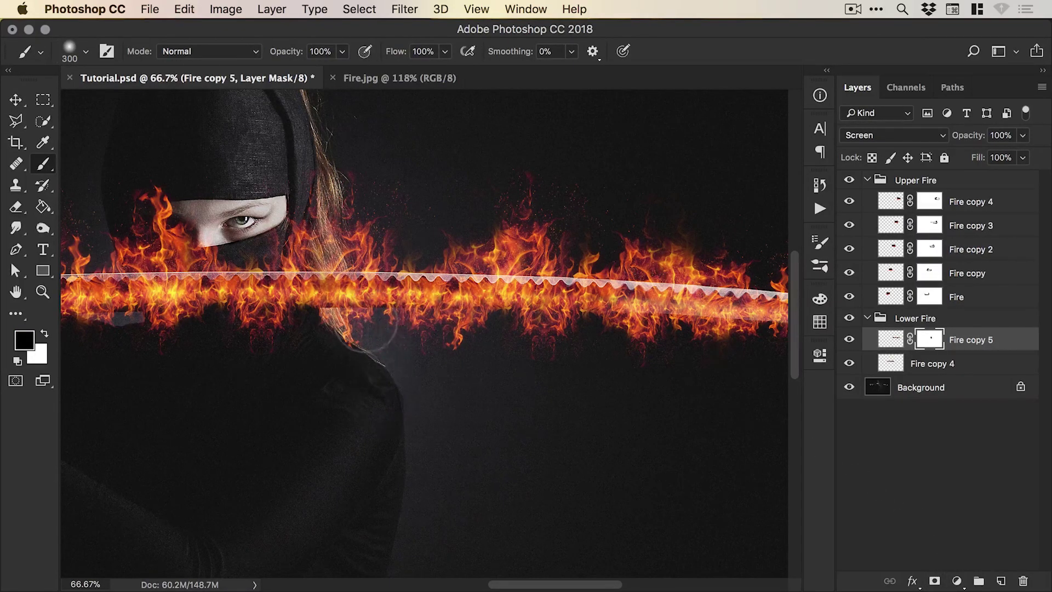
{"action": "mouse_move", "coordinate": [518, 345]}
{"action": "left_mouse_down"}
{"action": "mouse_move", "coordinate": [521, 376]}
{"action": "mouse_move", "coordinate": [463, 368]}
{"action": "mouse_move", "coordinate": [490, 378]}
{"action": "left_mouse_up"}
Add a layer mask to Fire copy 4 and toggle Fire copy 2 to check its flames
{"action": "left_click", "coordinate": [912, 367]}
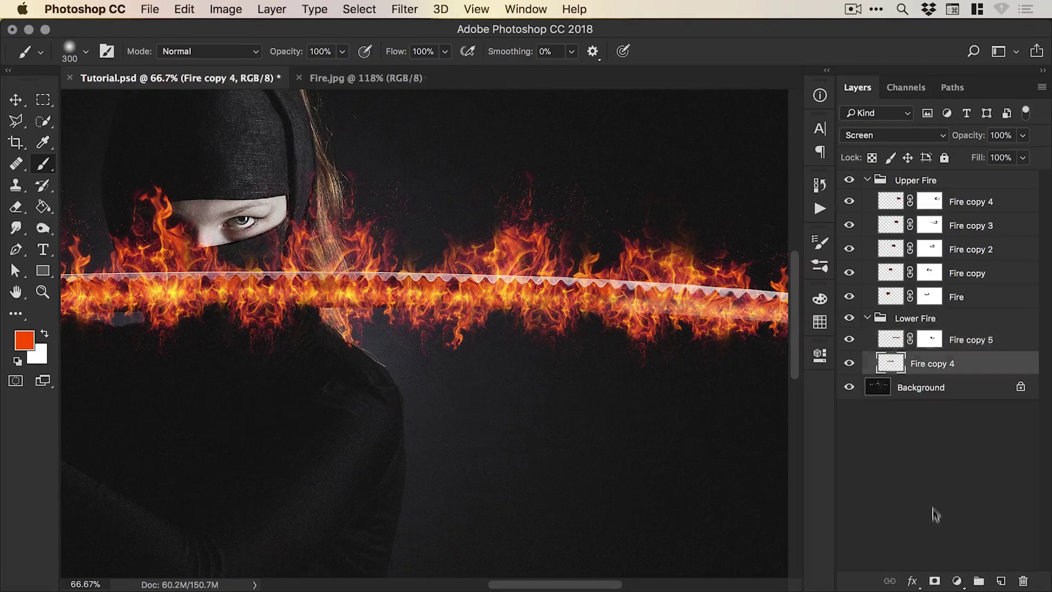
{"action": "left_click", "coordinate": [935, 582]}
{"action": "key", "text": "d"}
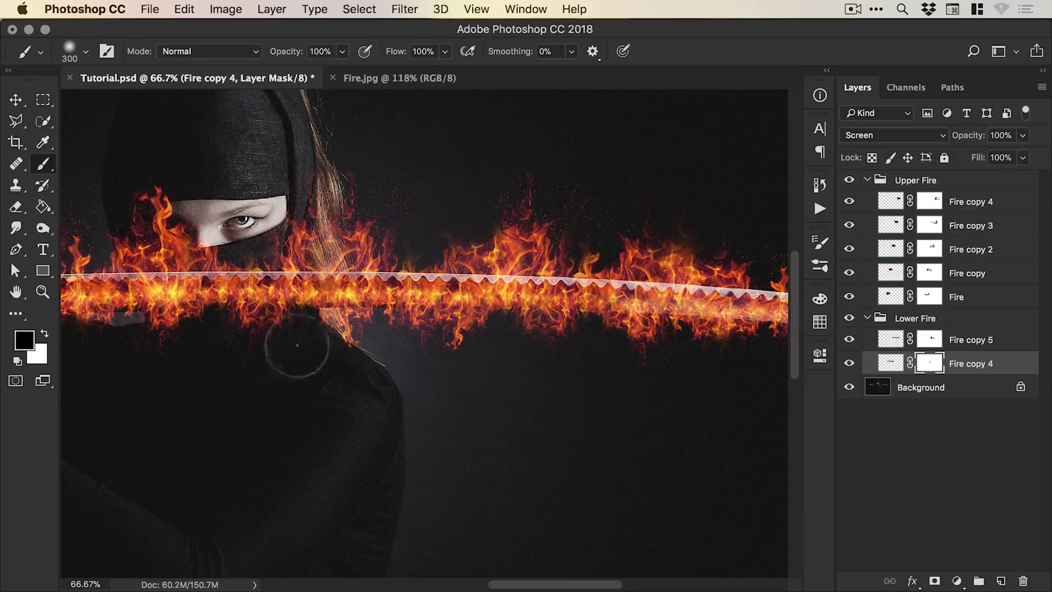
{"action": "left_click", "coordinate": [850, 249]}
{"action": "left_click", "coordinate": [850, 250]}
{"action": "left_click", "coordinate": [930, 249]}
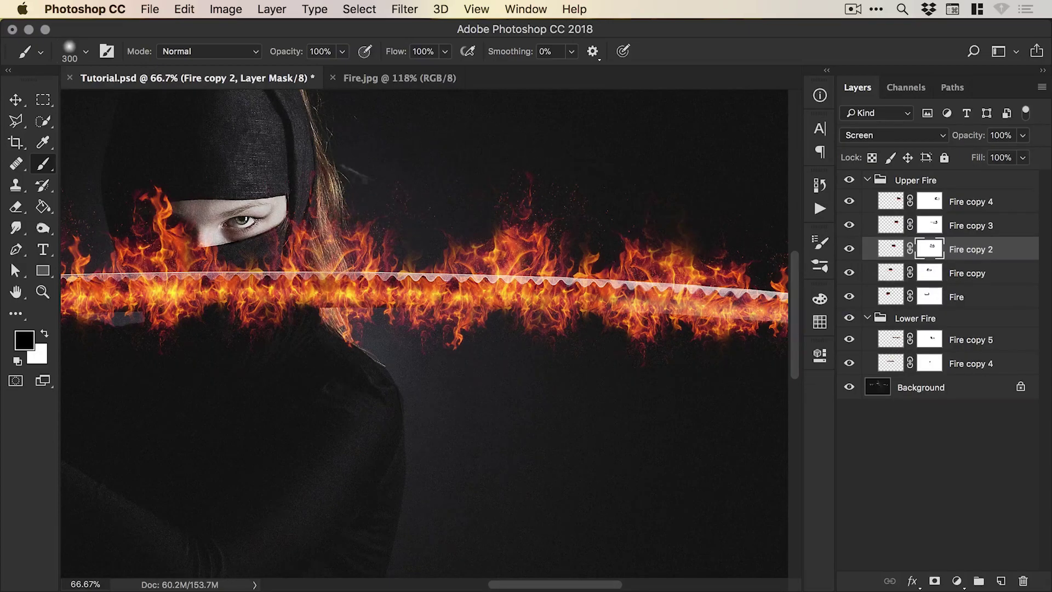
{"action": "left_click_drag", "start_coordinate": [369, 340], "coordinate": [415, 348]}
{"action": "key", "text": "v"}
Compare Fire copy 5 and Fire copy 4, then paint black on Fire copy 4's mask below the blade
{"action": "left_click", "coordinate": [849, 341]}
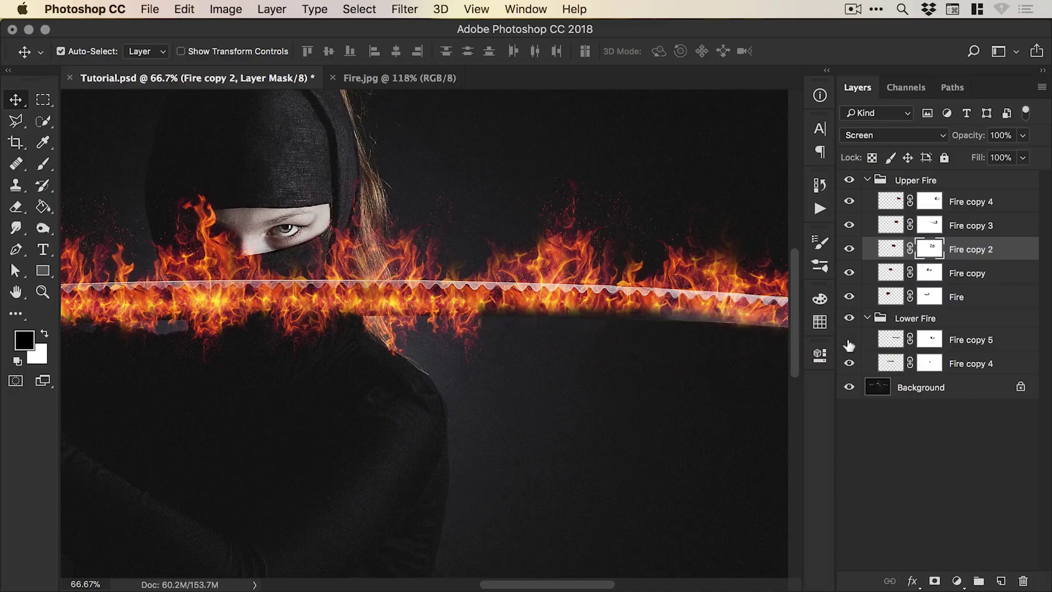
{"action": "left_click", "coordinate": [848, 341]}
{"action": "left_click", "coordinate": [849, 364]}
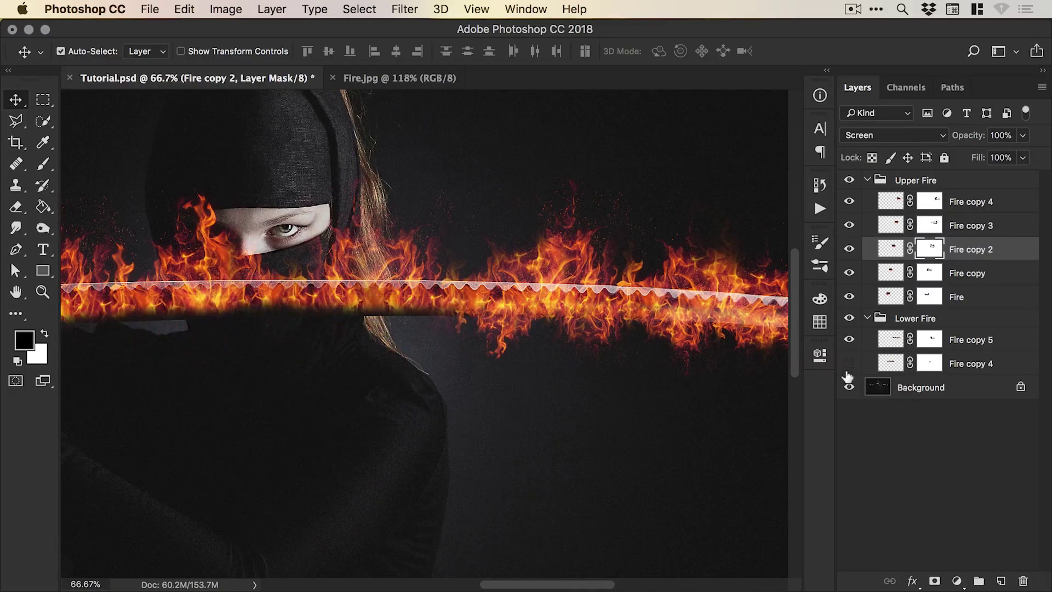
{"action": "left_click", "coordinate": [849, 364]}
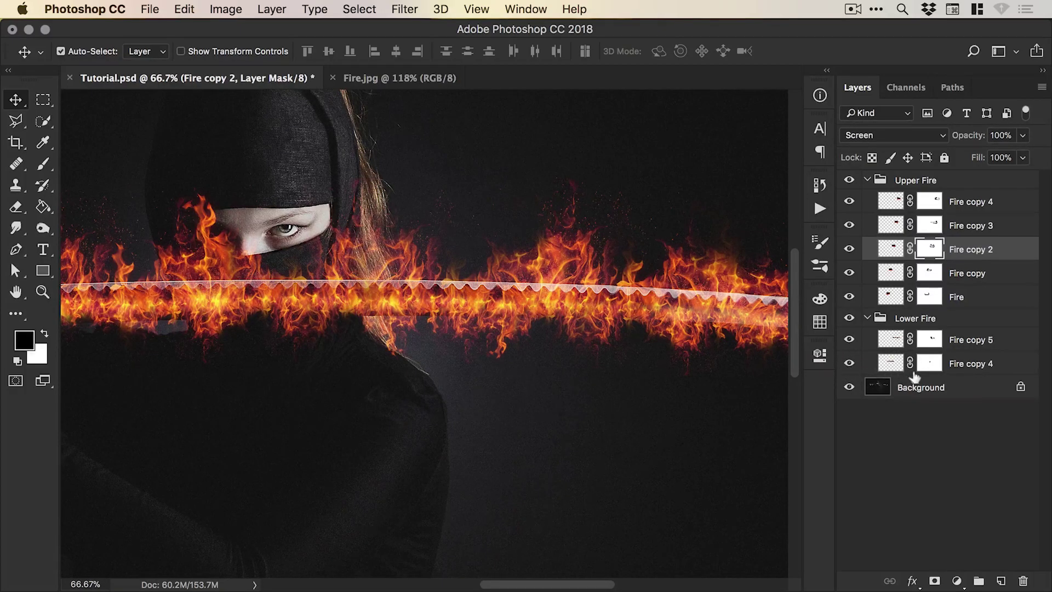
{"action": "left_click", "coordinate": [930, 363]}
{"action": "key", "text": "b"}
{"action": "key", "text": "x"}
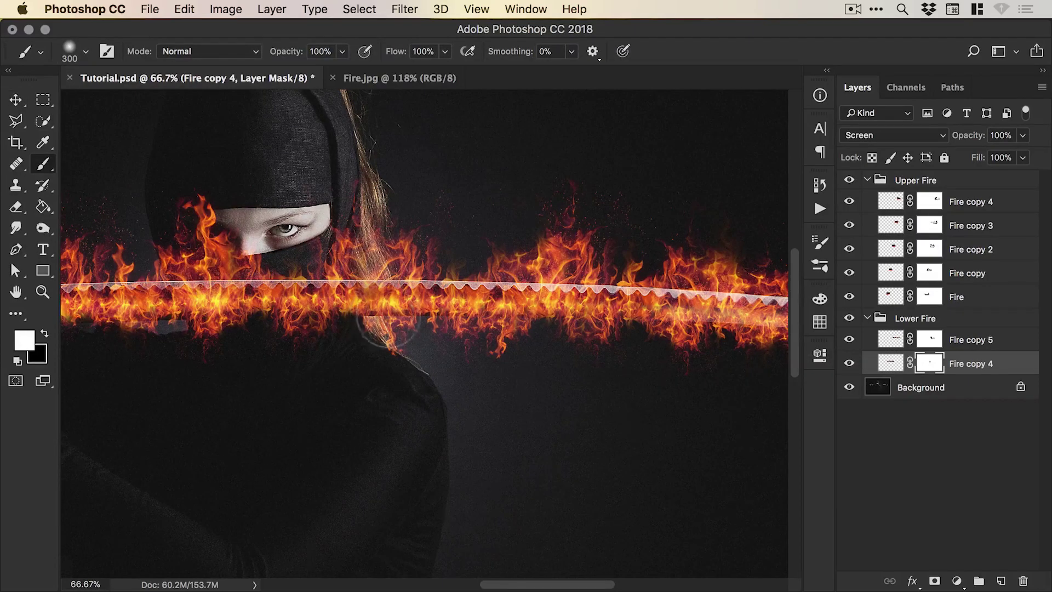
{"action": "key", "text": "x"}
{"action": "scroll", "coordinate": [622, 329], "scroll_direction": "right", "scroll_amount": 5}
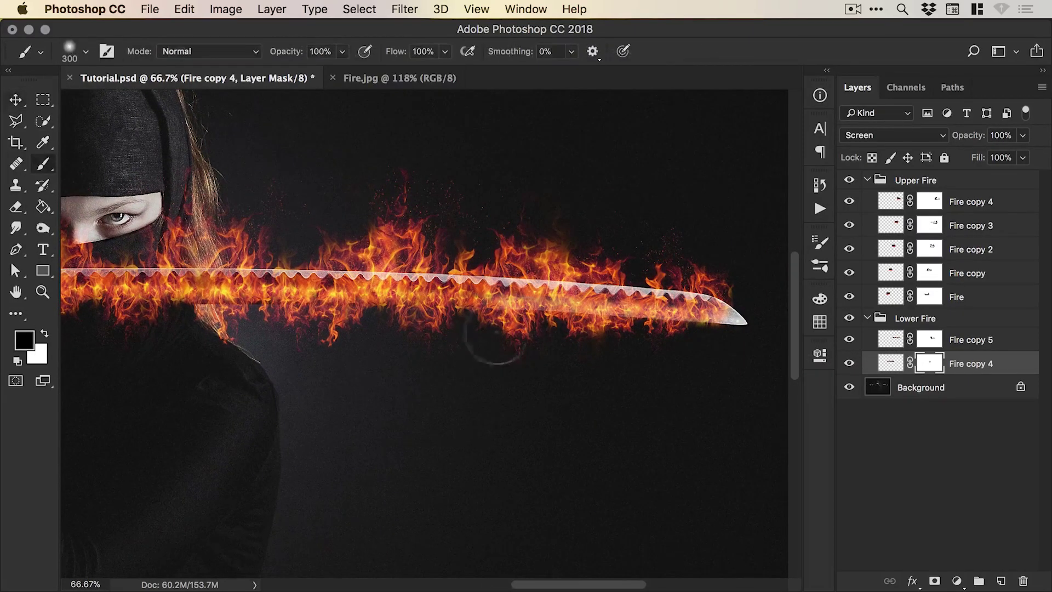
{"action": "mouse_move", "coordinate": [496, 340]}
{"action": "left_mouse_down"}
{"action": "mouse_move", "coordinate": [521, 363]}
{"action": "mouse_move", "coordinate": [526, 352]}
{"action": "left_mouse_up"}
Review the Fire copy 5 and Fire copy 4 masks, zooming out to show the hilt and face
{"action": "left_click", "coordinate": [930, 340]}
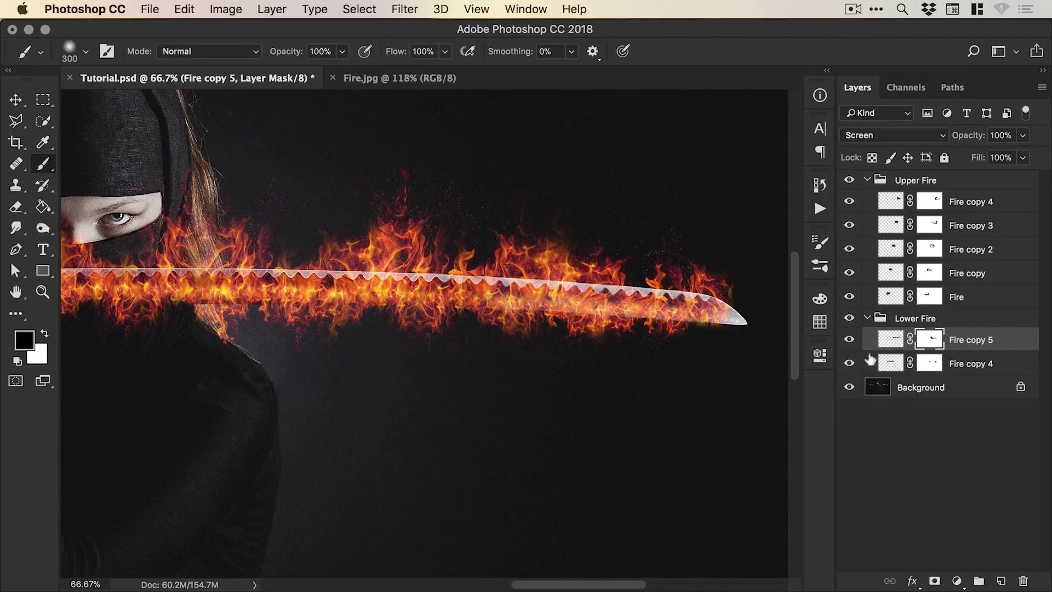
{"action": "left_click", "coordinate": [927, 364]}
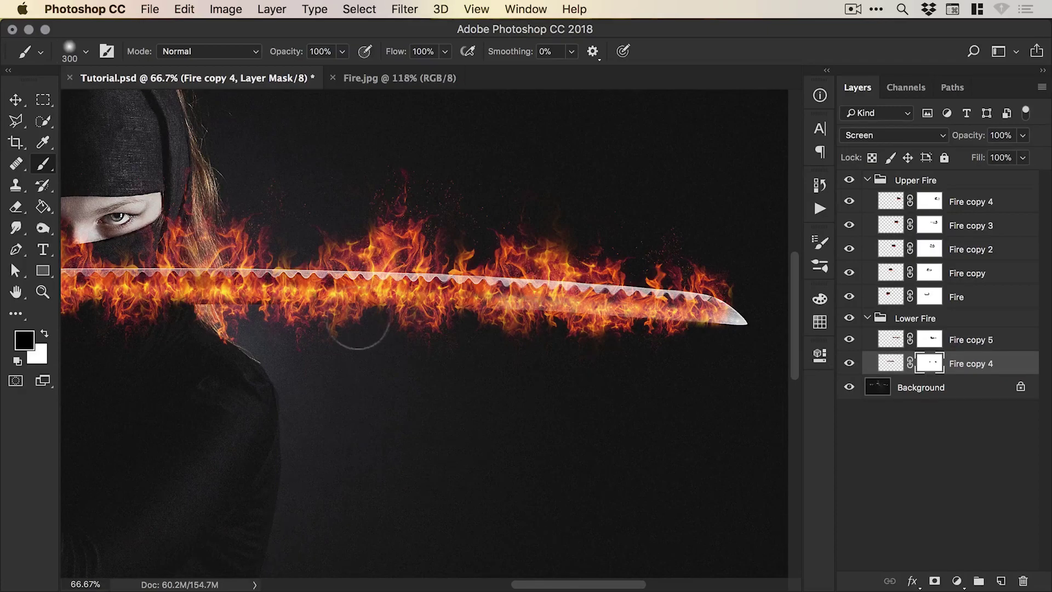
{"action": "left_click_drag", "start_coordinate": [384, 316], "coordinate": [639, 324]}
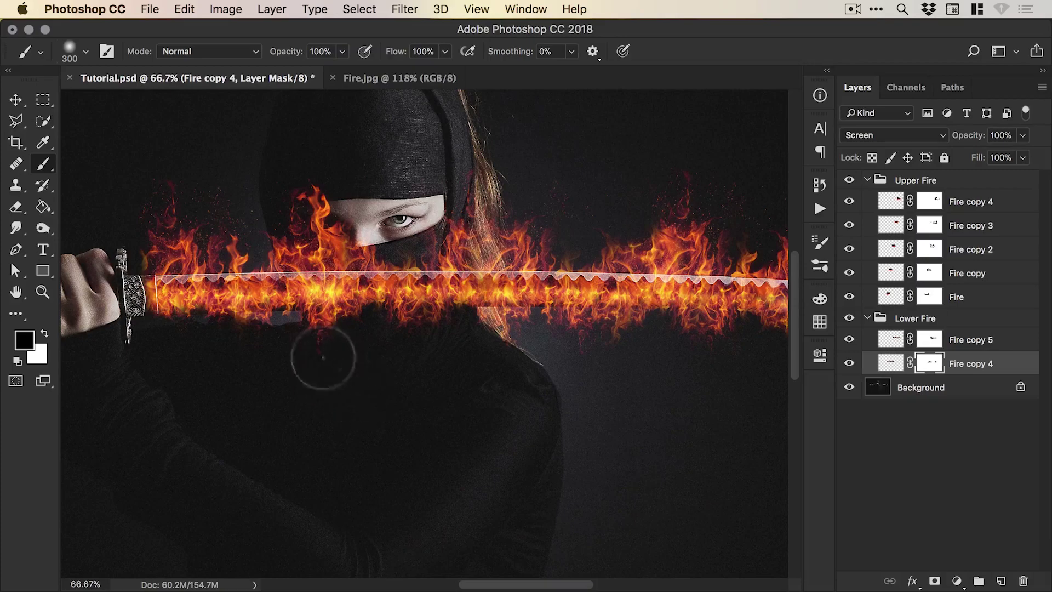
{"action": "scroll", "coordinate": [339, 359], "scroll_direction": "right", "scroll_amount": 5}
{"action": "key", "text": "super+minus"}
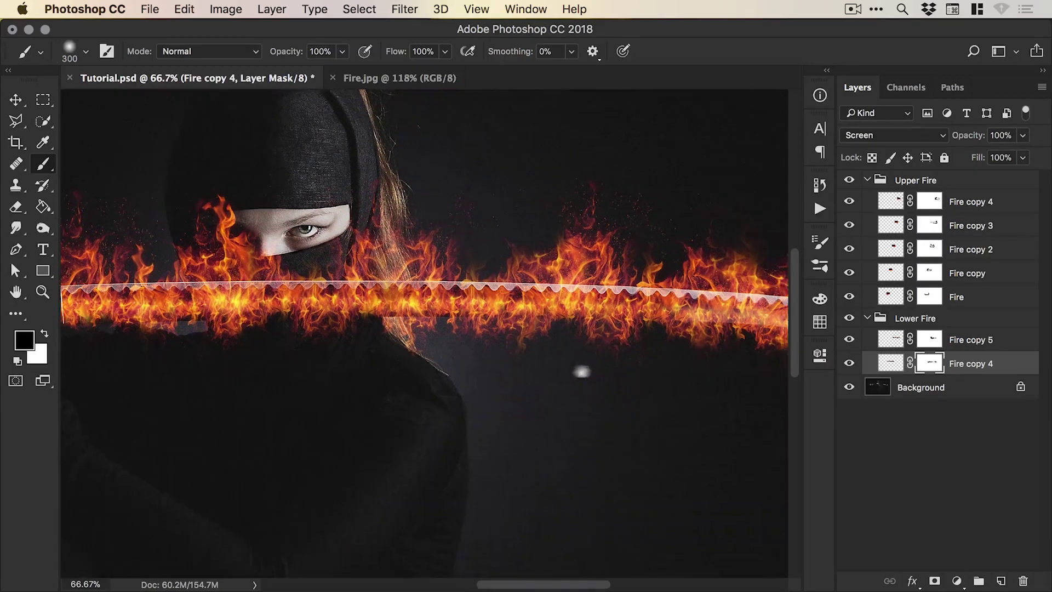
{"action": "scroll", "coordinate": [575, 369], "scroll_direction": "right", "scroll_amount": 2}
{"action": "key", "text": "v"}
{"action": "left_click_drag", "start_coordinate": [493, 352], "coordinate": [510, 351]}
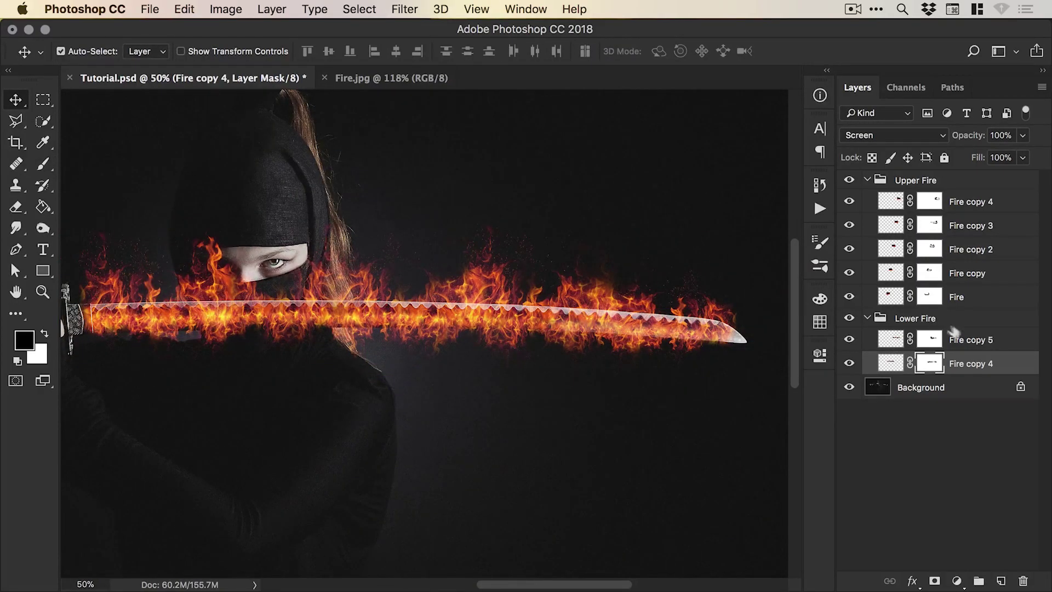
Hide Upper Fire briefly to inspect the lower flames, then show it and zoom out
{"action": "left_click", "coordinate": [849, 181]}
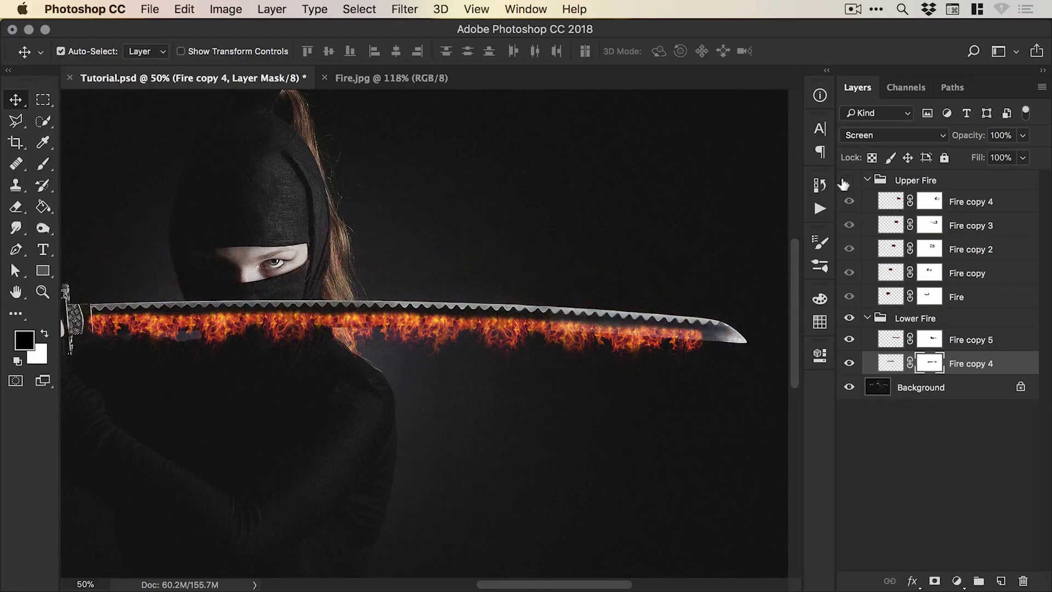
{"action": "left_click", "coordinate": [913, 323]}
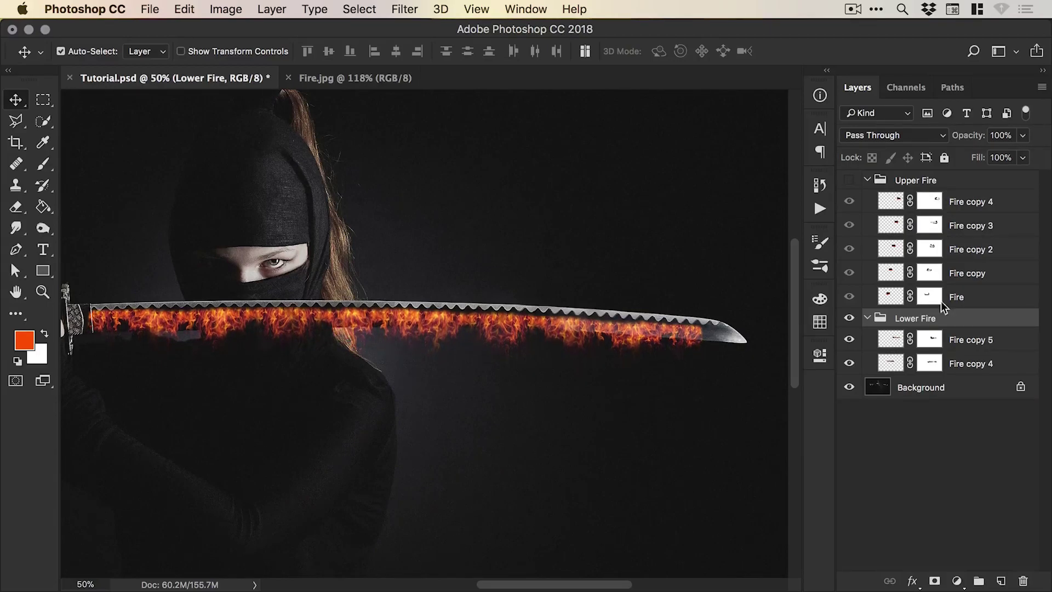
{"action": "left_click", "coordinate": [850, 181]}
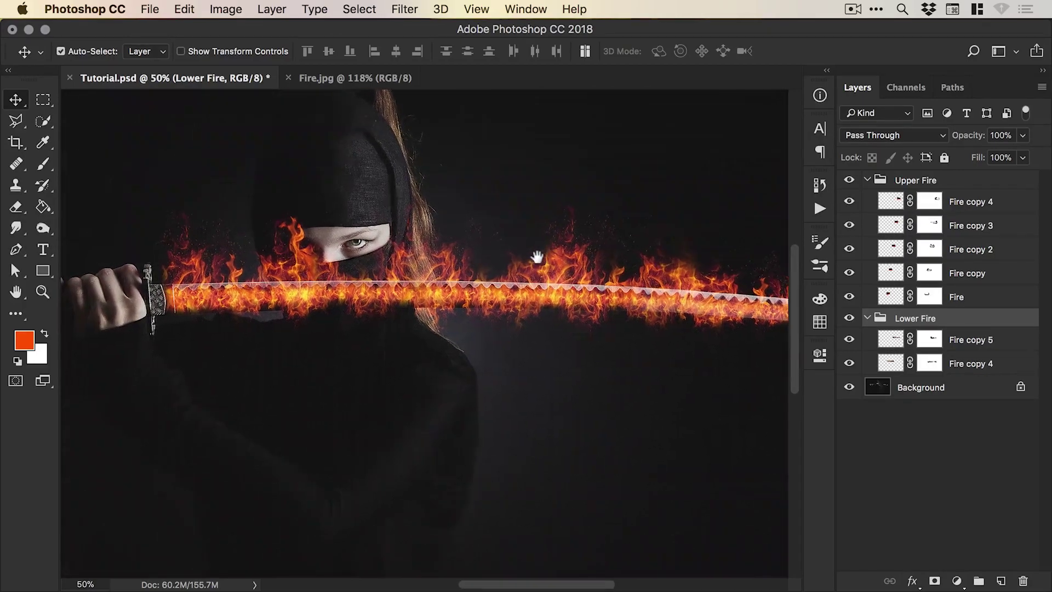
{"action": "key", "text": "super+minus"}
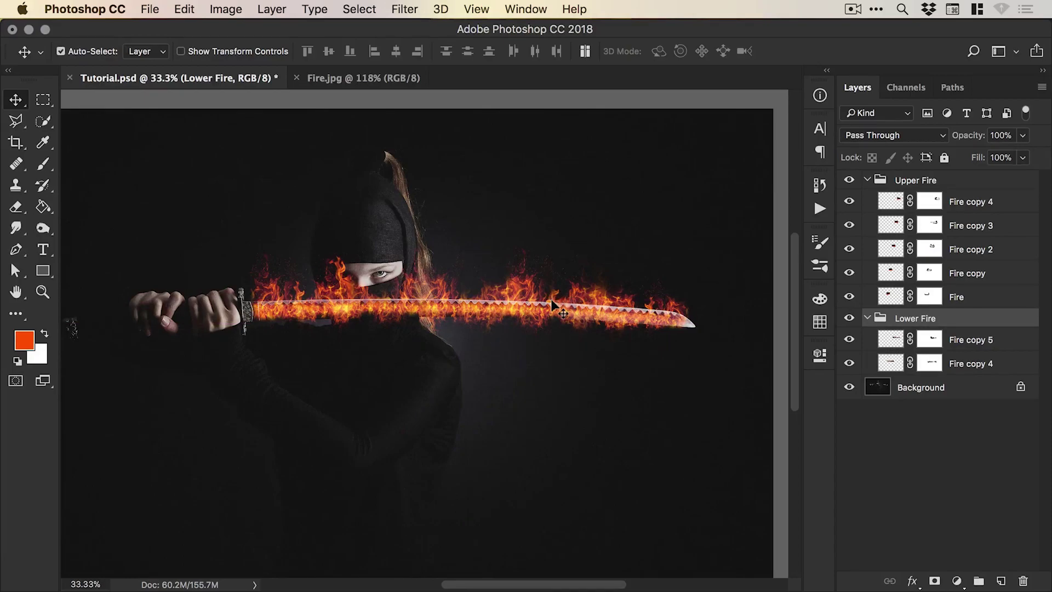
Group the collapsed Upper Fire and Lower Fire groups into a parent group named Fire
{"action": "left_click", "coordinate": [868, 181], "text": "super"}
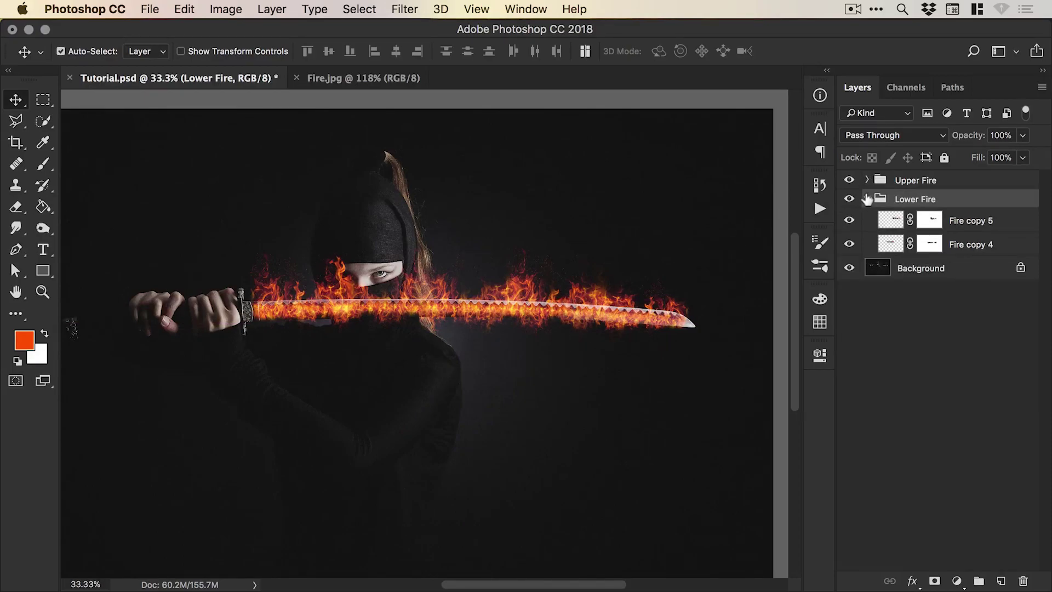
{"action": "left_click", "coordinate": [914, 185], "text": "shift"}
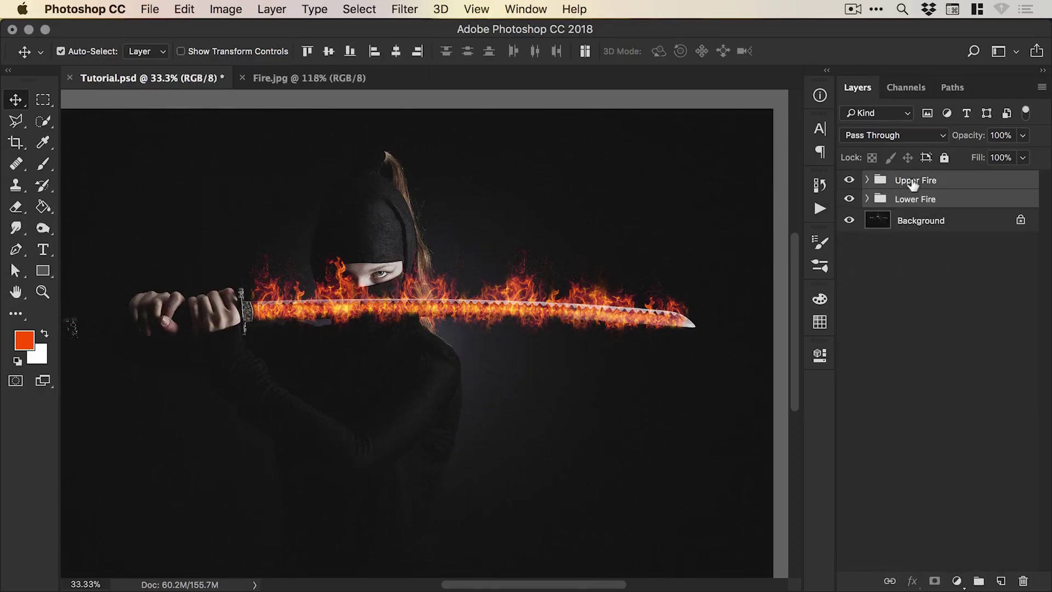
{"action": "left_click", "coordinate": [272, 9]}
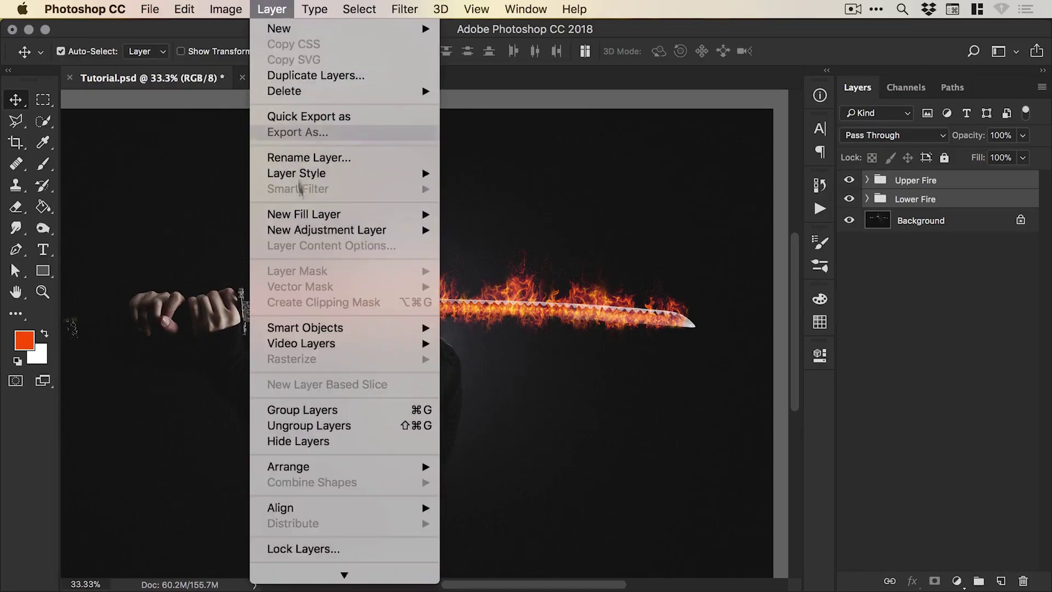
{"action": "left_click", "coordinate": [302, 409]}
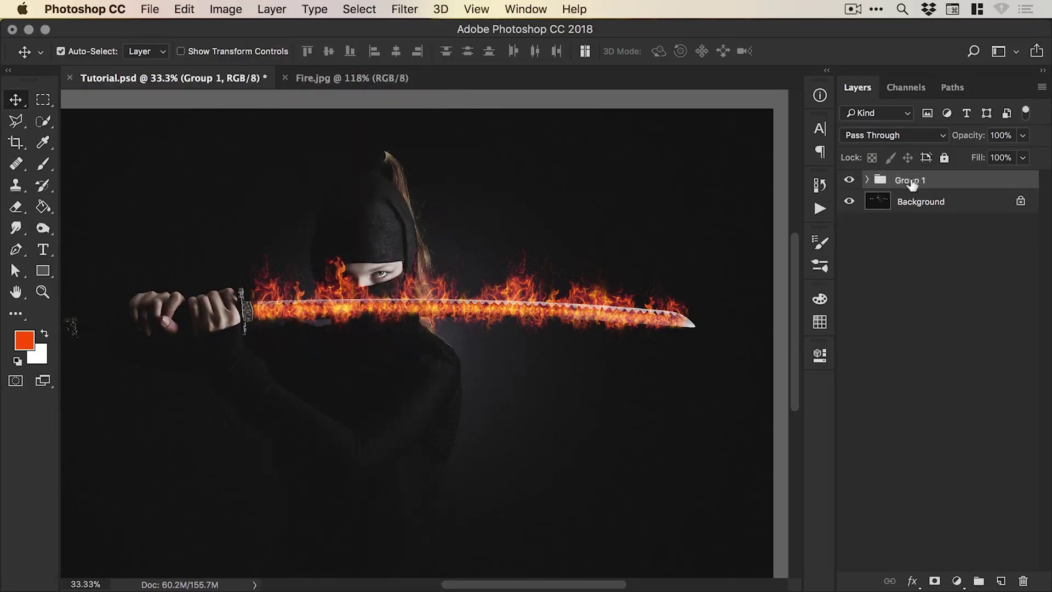
{"action": "type", "text": "Fire"}
{"action": "key", "text": "Return"}
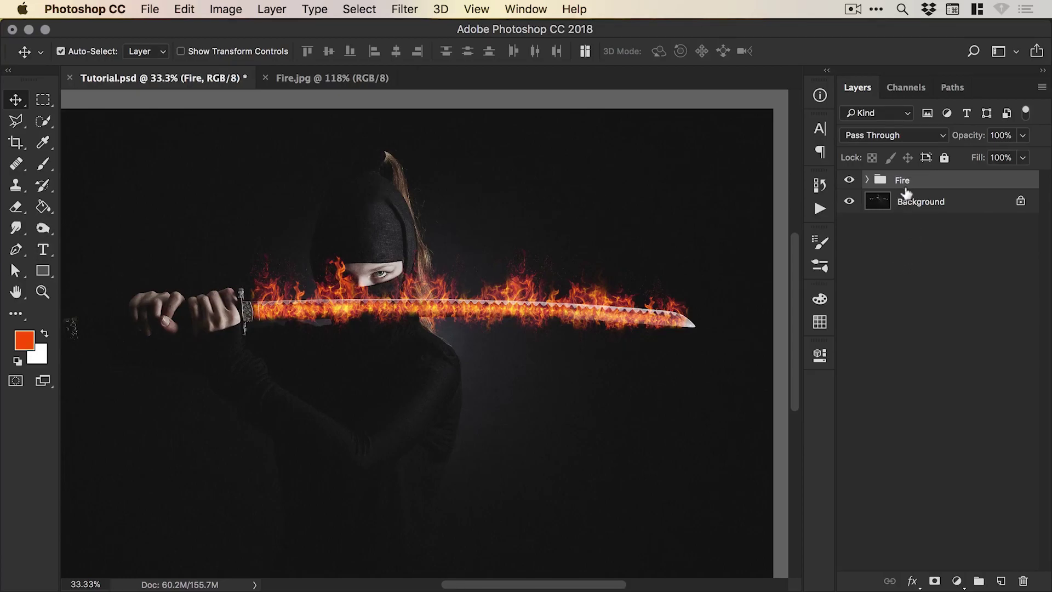
Add Layer 1 below the Fire group and set the foreground colour to orange ff4e00
{"action": "left_click", "coordinate": [1001, 581]}
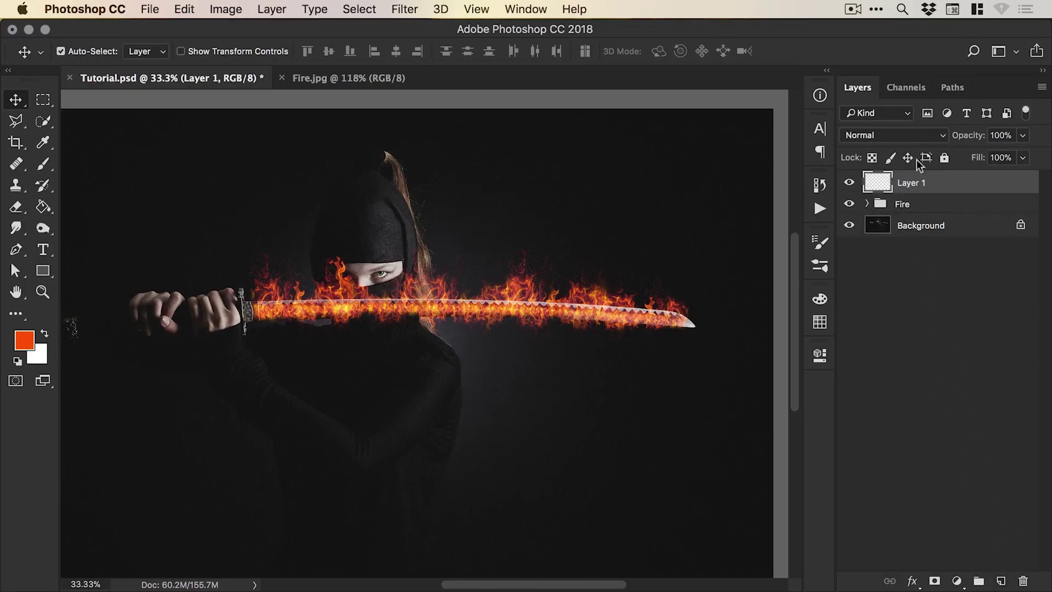
{"action": "left_click_drag", "start_coordinate": [903, 186], "coordinate": [906, 211]}
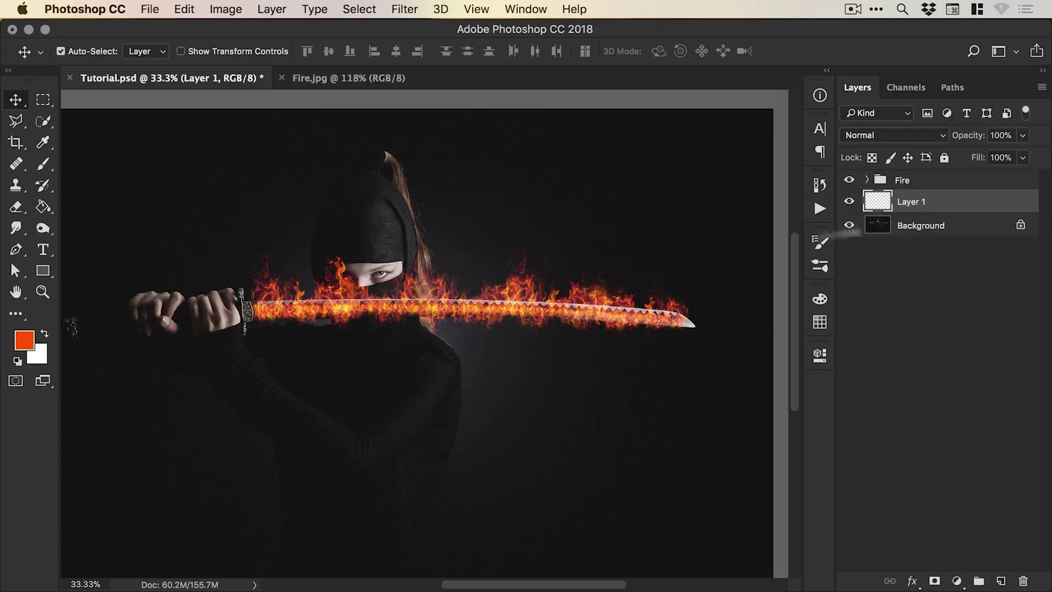
{"action": "left_click", "coordinate": [29, 347]}
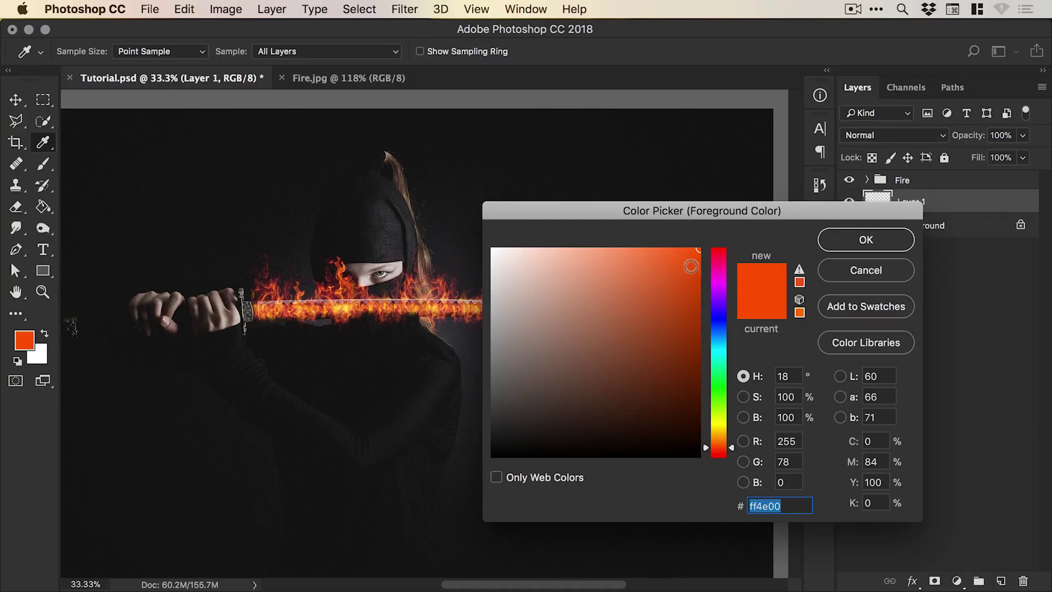
{"action": "left_click_drag", "start_coordinate": [696, 264], "coordinate": [706, 239]}
{"action": "left_click", "coordinate": [851, 241]}
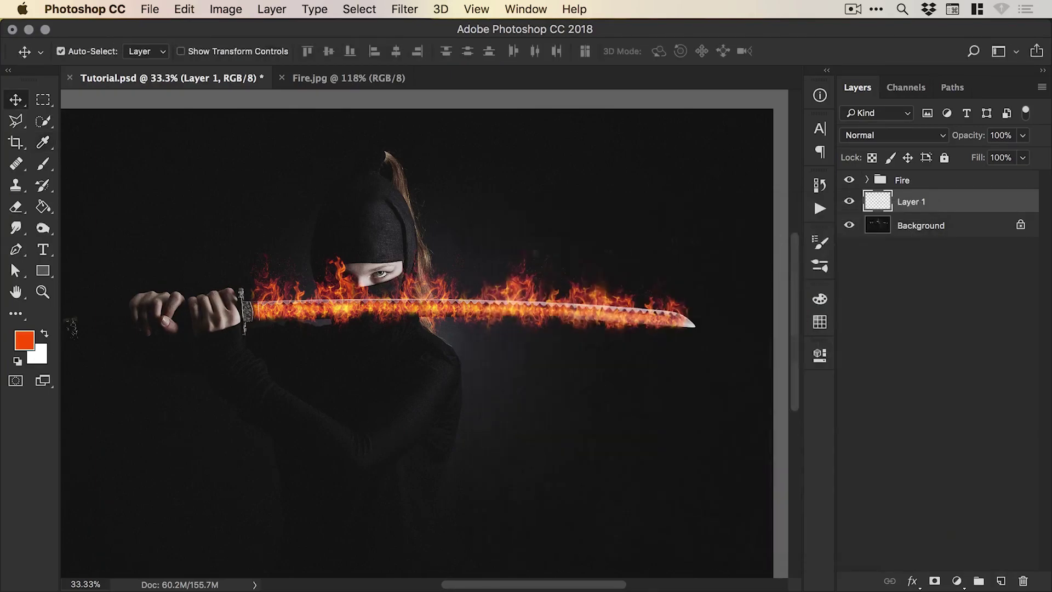
Paint one large soft orange glow behind the ninja with a 3000 px brush
{"action": "left_click", "coordinate": [44, 165]}
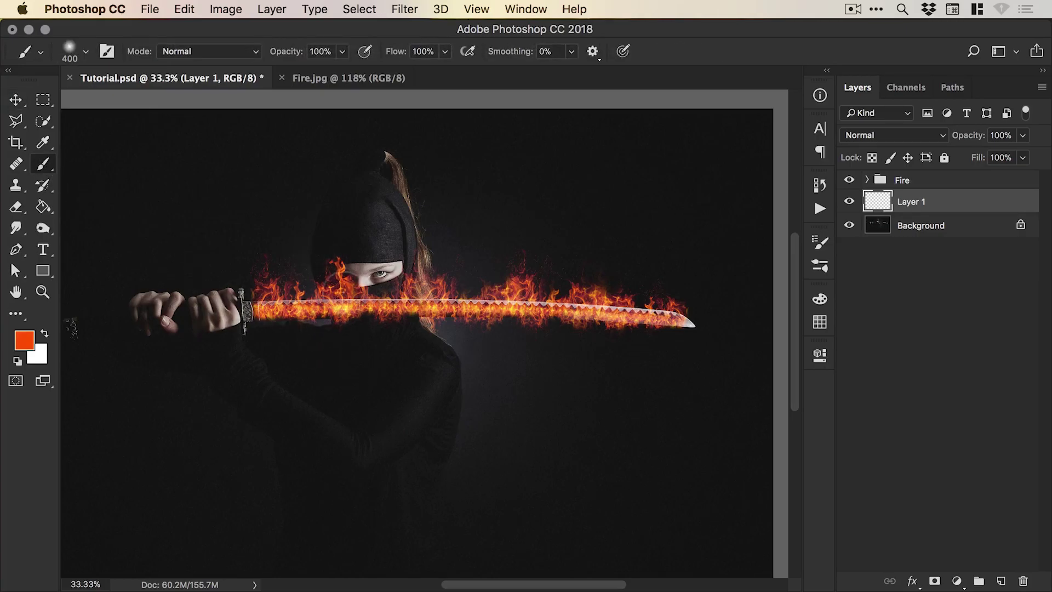
{"action": "key", "text": "bracketright"}
{"action": "key", "text": "bracketright"}
{"action": "key", "text": "bracketright"}
{"action": "key", "text": "bracketright"}
{"action": "key", "text": "bracketright"}
{"action": "key", "text": "bracketright"}
{"action": "key", "text": "bracketright"}
{"action": "key", "text": "bracketright"}
{"action": "key", "text": "bracketright"}
{"action": "key", "text": "bracketright"}
{"action": "key", "text": "bracketright"}
{"action": "key", "text": "bracketright"}
{"action": "key", "text": "bracketright"}
{"action": "key", "text": "bracketright"}
{"action": "key", "text": "bracketright"}
{"action": "key", "text": "bracketright"}
{"action": "key", "text": "bracketright"}
{"action": "key", "text": "bracketright"}
{"action": "key", "text": "bracketright"}
{"action": "key", "text": "bracketright"}
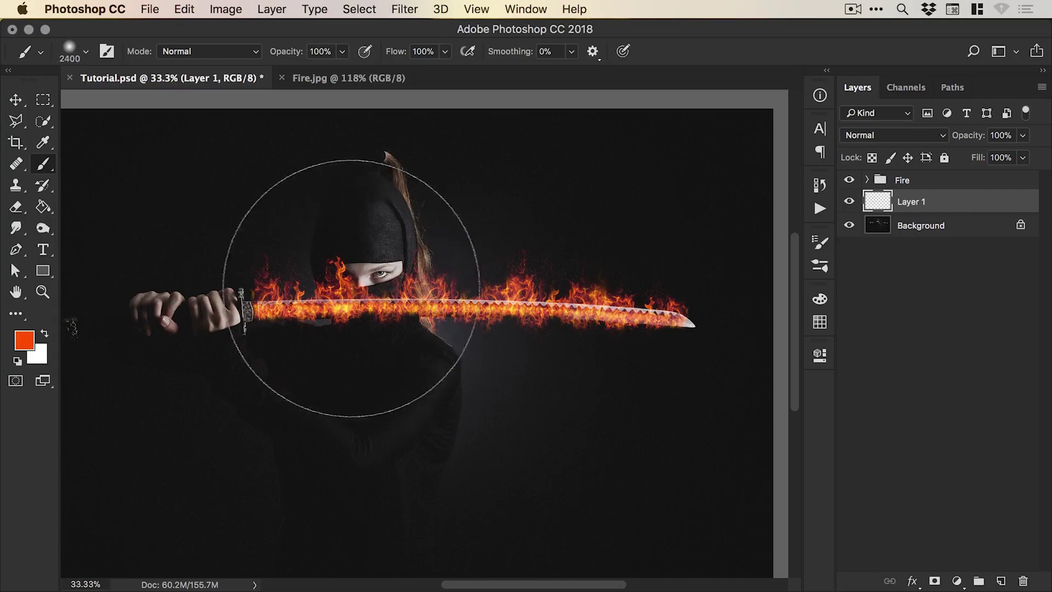
{"action": "key", "text": "bracketright"}
{"action": "key", "text": "bracketright"}
{"action": "key", "text": "bracketright"}
{"action": "key", "text": "bracketright"}
{"action": "key", "text": "bracketright"}
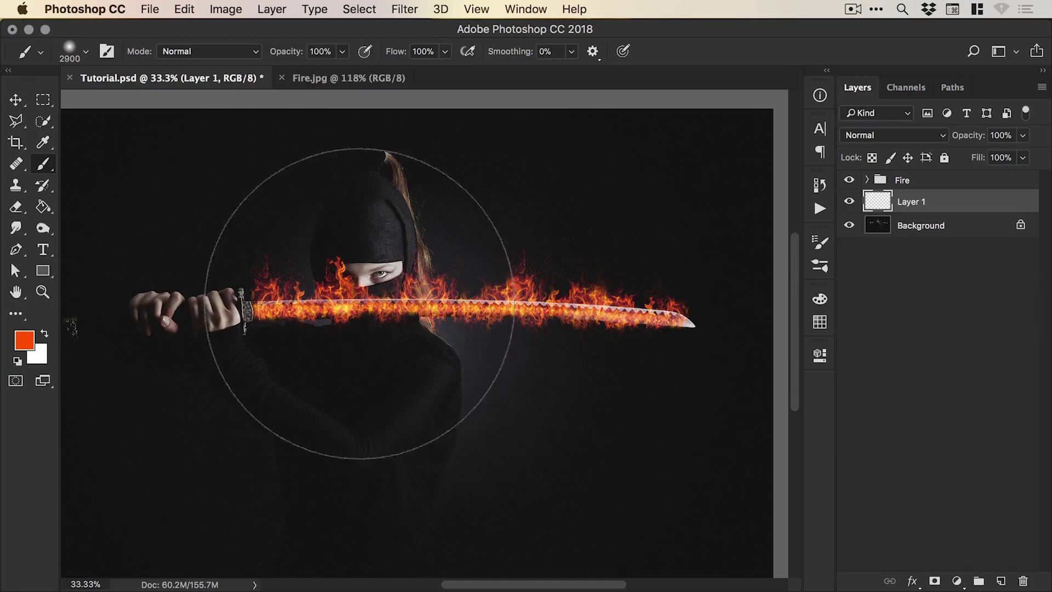
{"action": "key", "text": "bracketright"}
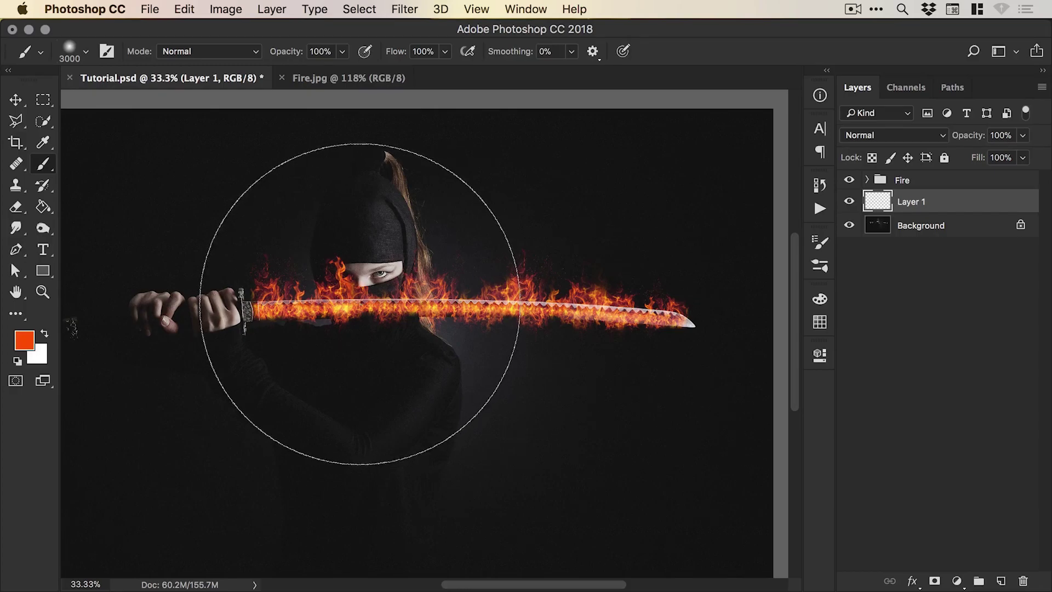
{"action": "left_click", "coordinate": [361, 304]}
{"action": "key", "text": "v"}
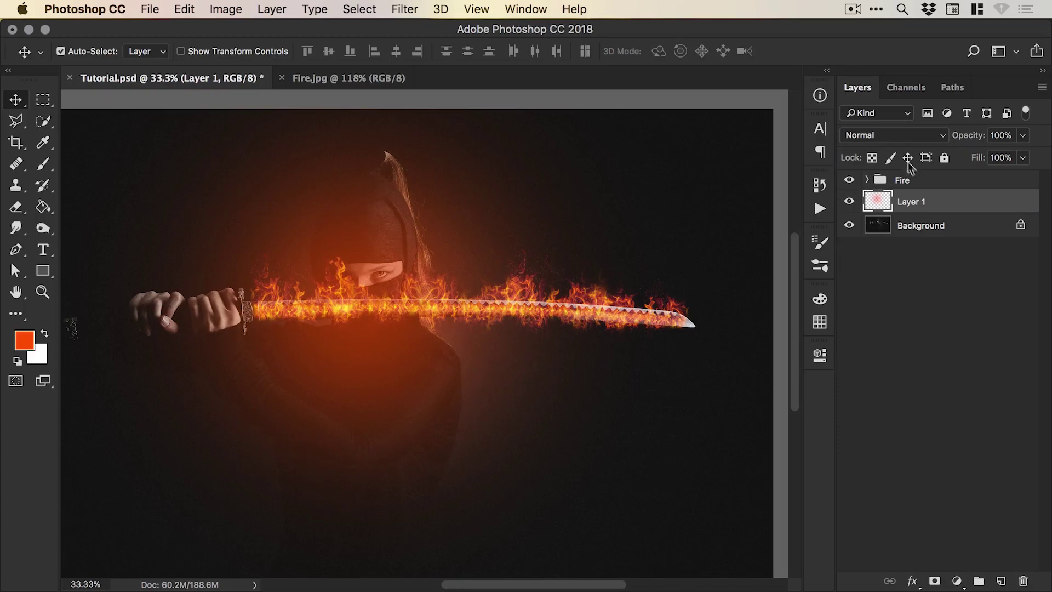
Set the glow layer to Soft Light and toggle its visibility to compare the effect
{"action": "left_click", "coordinate": [890, 137]}
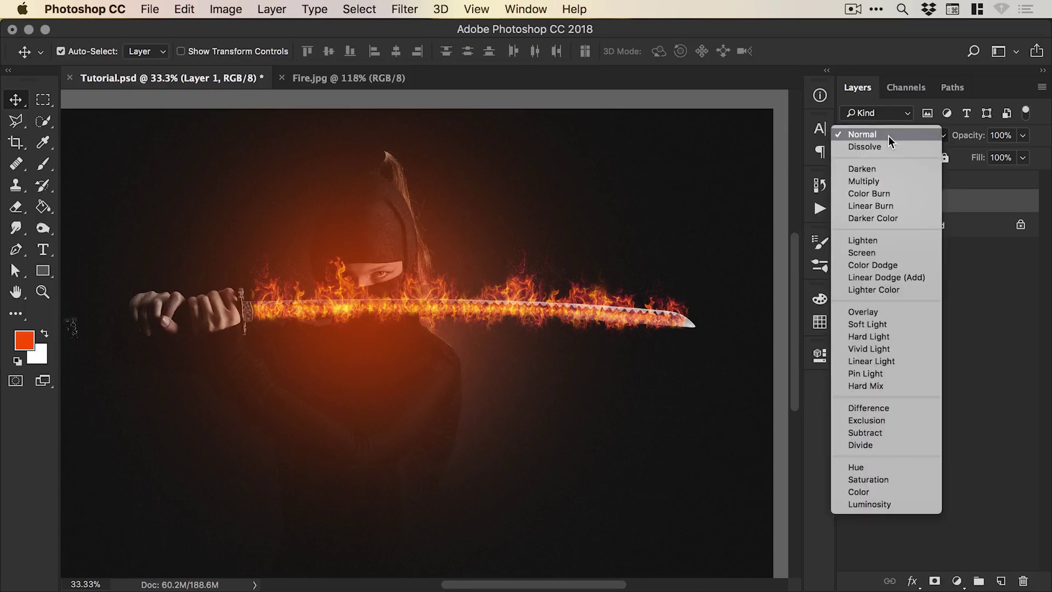
{"action": "left_click", "coordinate": [889, 324]}
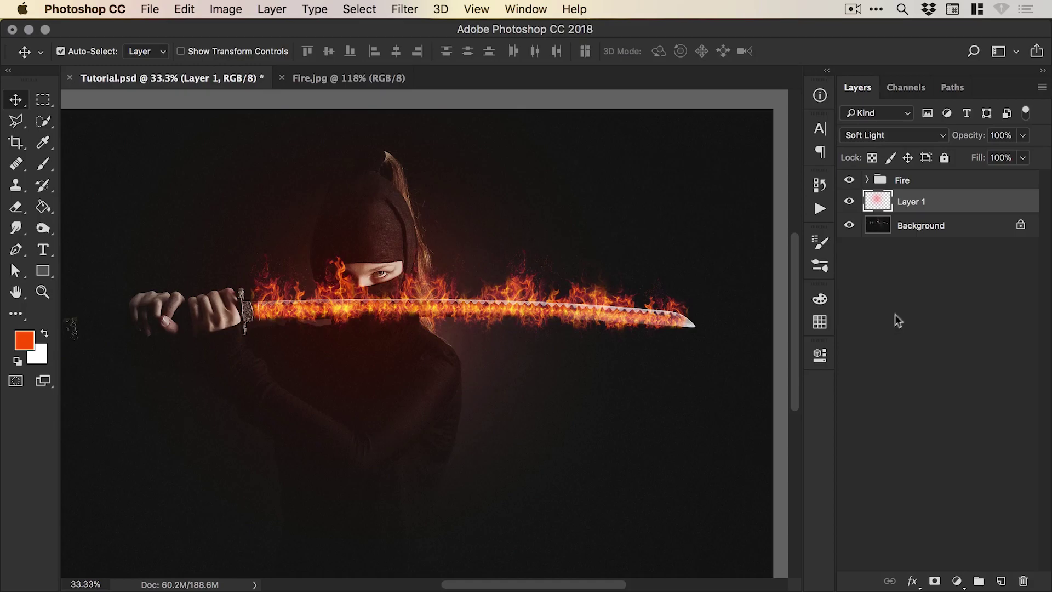
{"action": "left_click", "coordinate": [850, 202]}
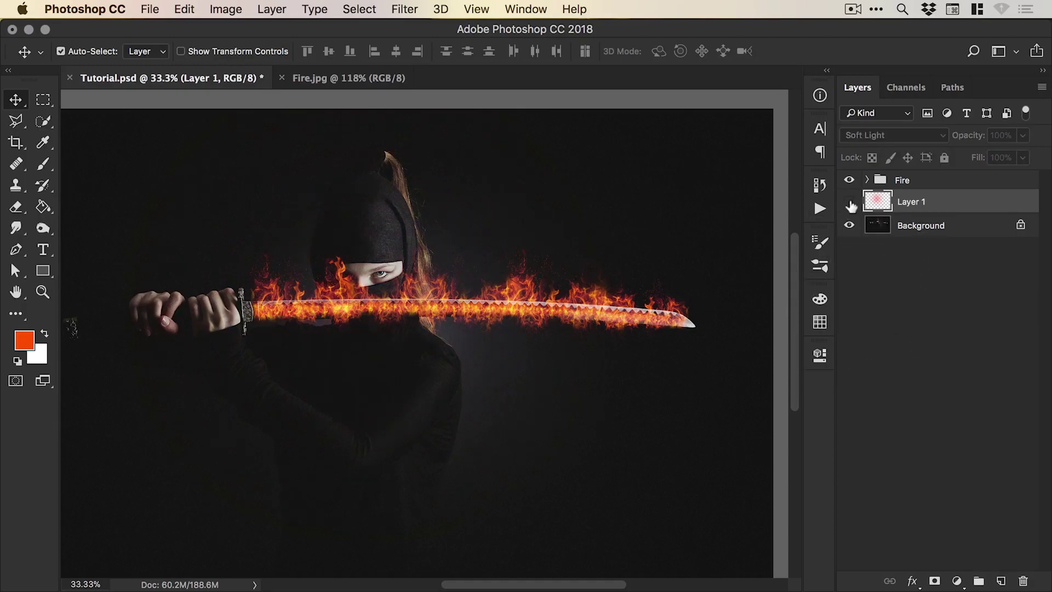
{"action": "left_click", "coordinate": [850, 202]}
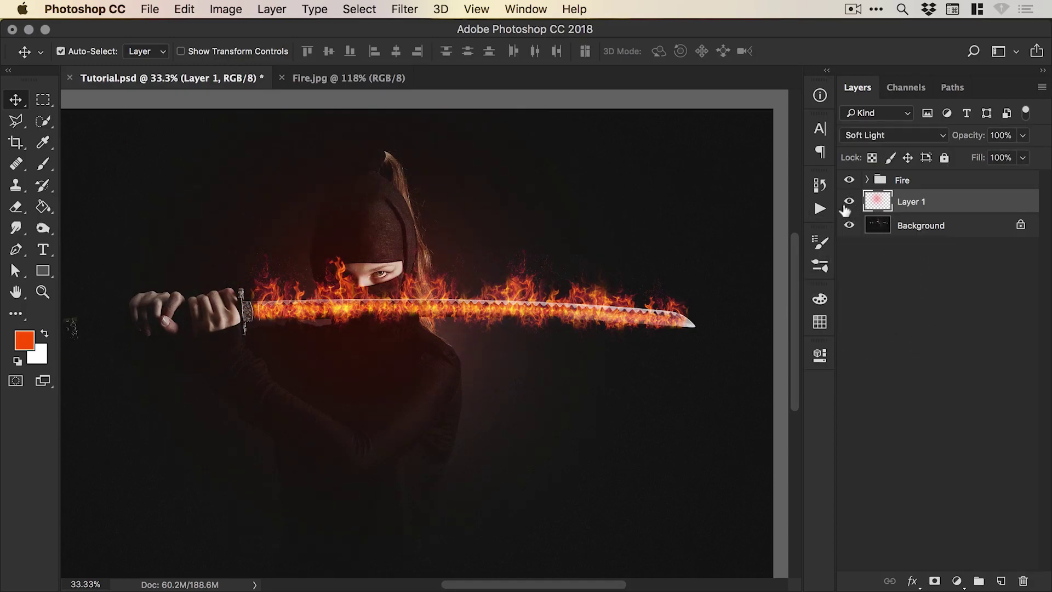
{"action": "left_click", "coordinate": [848, 202]}
{"action": "left_click", "coordinate": [850, 203]}
Rename the glow layer to Large Glow
{"action": "double_click", "coordinate": [905, 203]}
{"action": "type", "text": "L"}
{"action": "key", "text": "Return"}
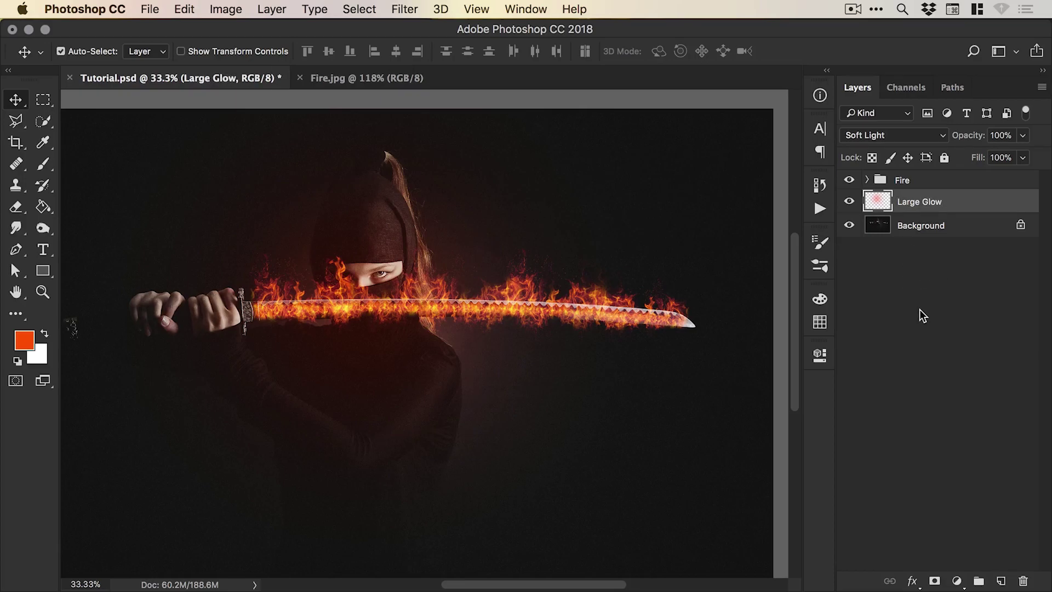
On a new layer above Large Glow, paint an orange glow near the face with an 1800 px brush
{"action": "left_click", "coordinate": [1001, 581]}
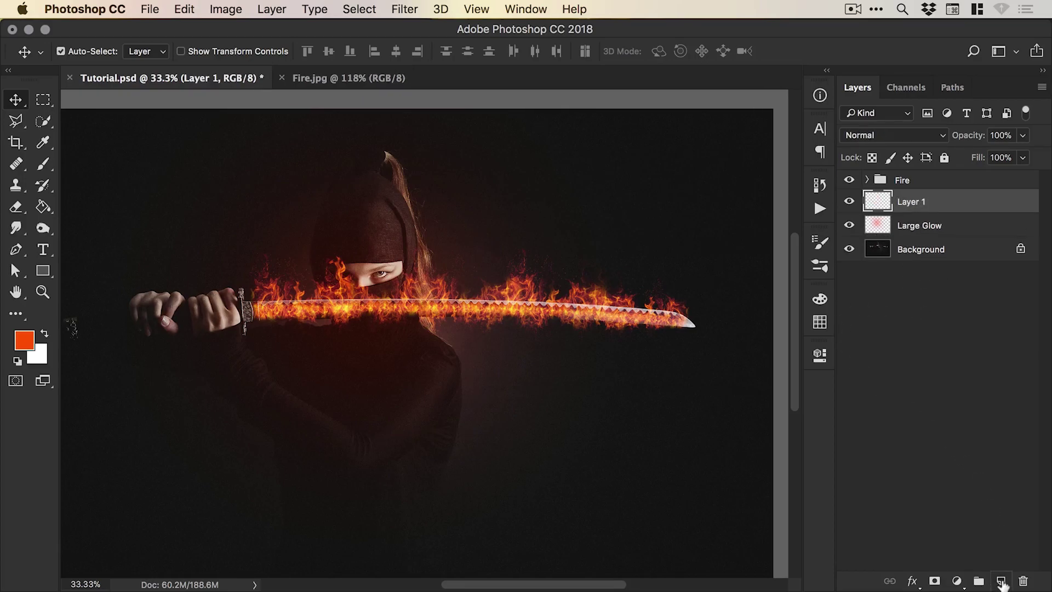
{"action": "key", "text": "b"}
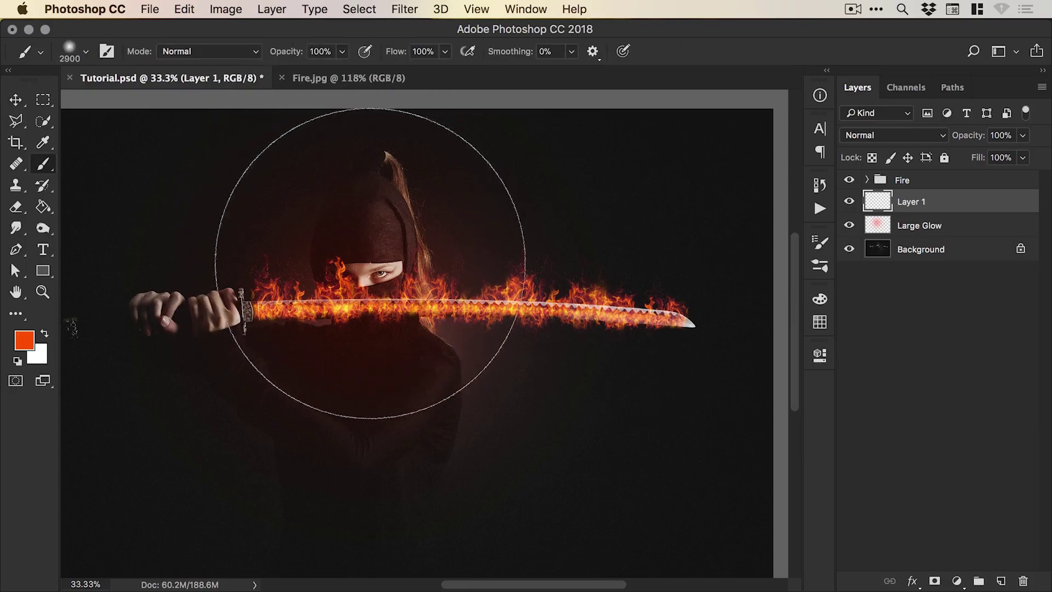
{"action": "key", "text": "bracketleft"}
{"action": "key", "text": "bracketleft"}
{"action": "key", "text": "bracketleft"}
{"action": "key", "text": "bracketleft"}
{"action": "key", "text": "bracketleft"}
{"action": "key", "text": "bracketleft"}
{"action": "key", "text": "bracketleft"}
{"action": "key", "text": "bracketleft"}
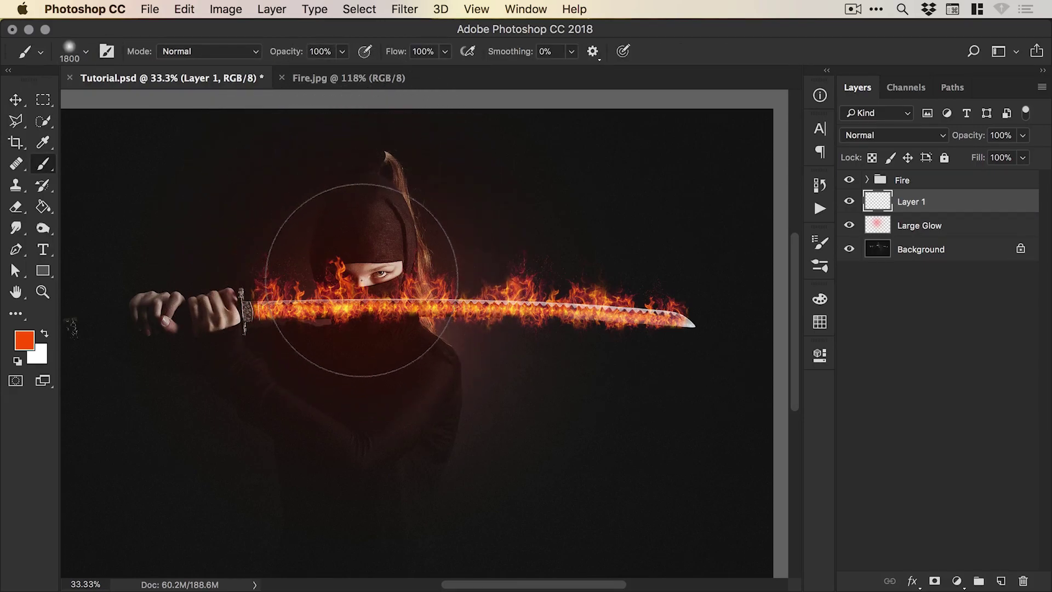
{"action": "left_click", "coordinate": [363, 279]}
{"action": "key", "text": "v"}
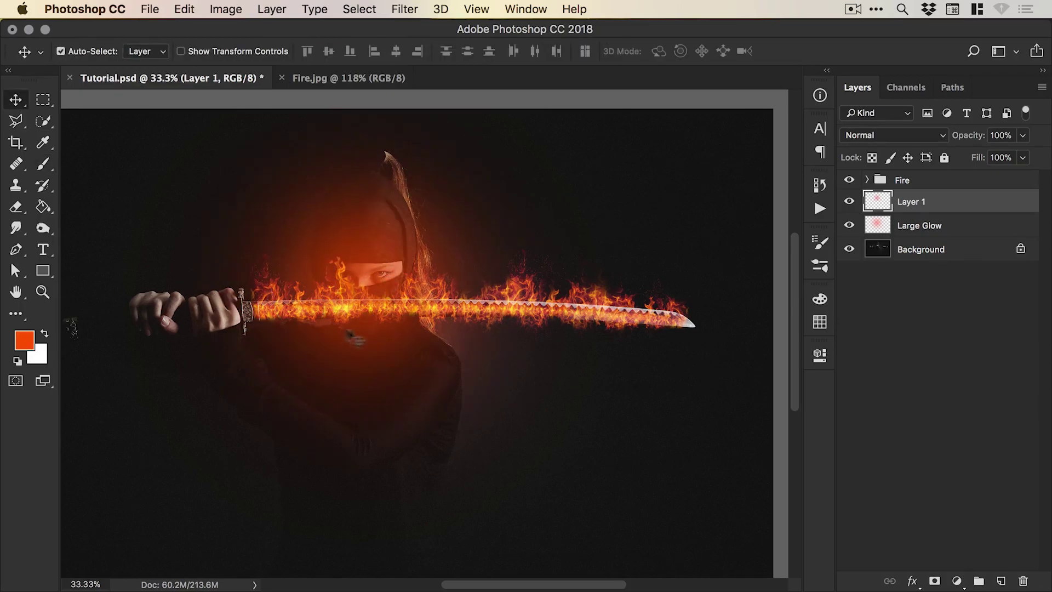
Set the new glow layer to Overlay, rename it Small Glow, and lower its opacity to 70%
{"action": "left_click", "coordinate": [870, 139]}
{"action": "left_click", "coordinate": [859, 311]}
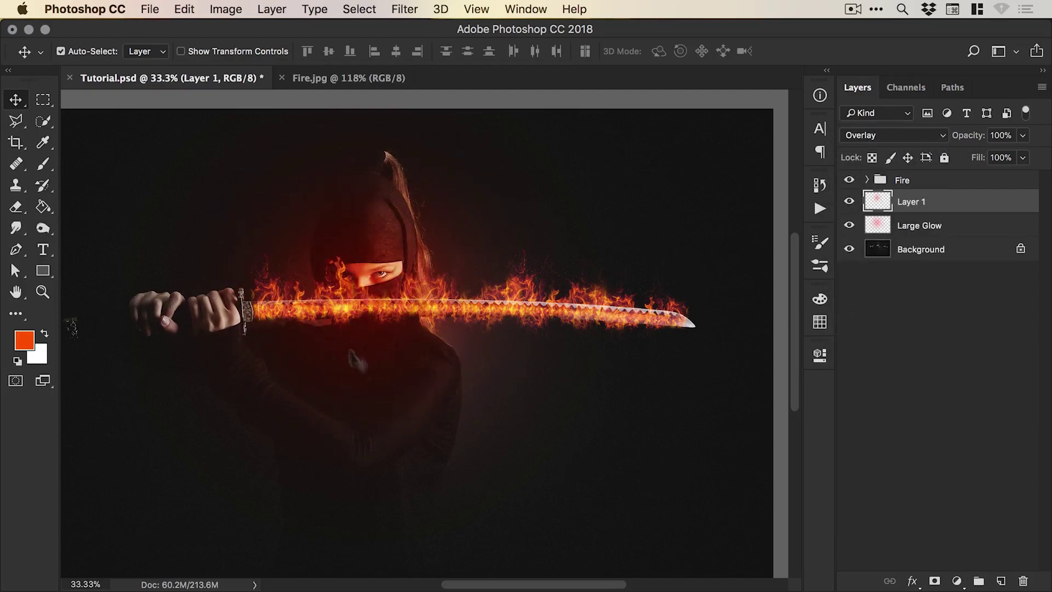
{"action": "double_click", "coordinate": [919, 202]}
{"action": "type", "text": "Small Glow"}
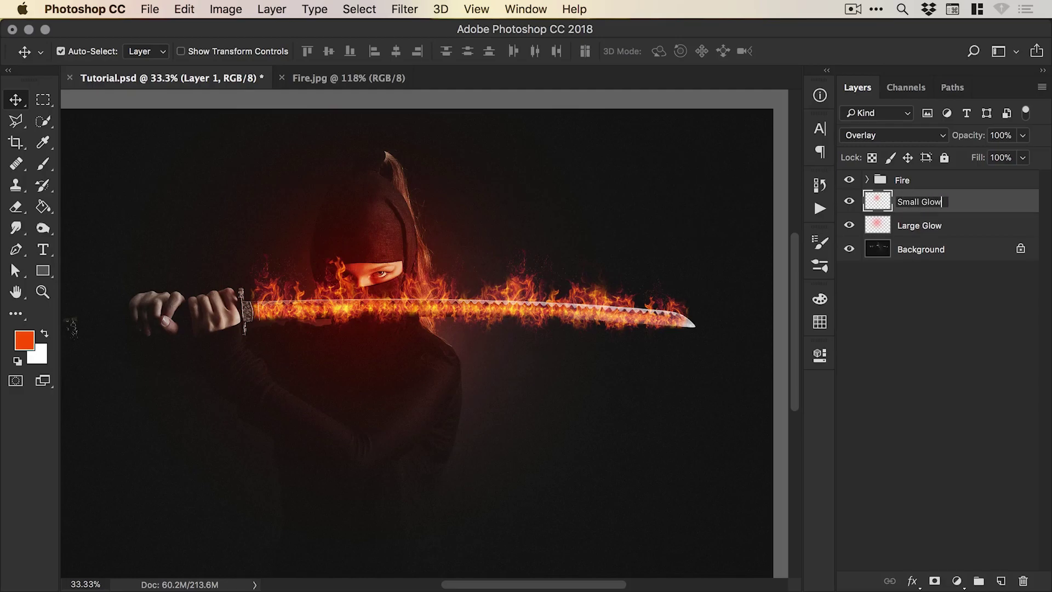
{"action": "key", "text": "Return"}
{"action": "left_click", "coordinate": [1024, 157]}
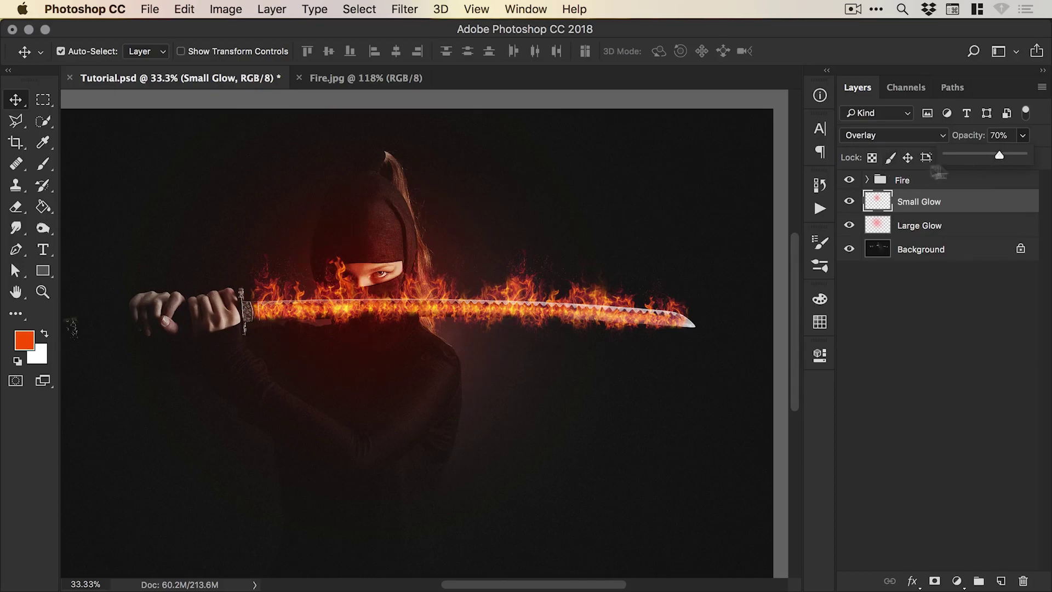
{"action": "left_click", "coordinate": [939, 202]}
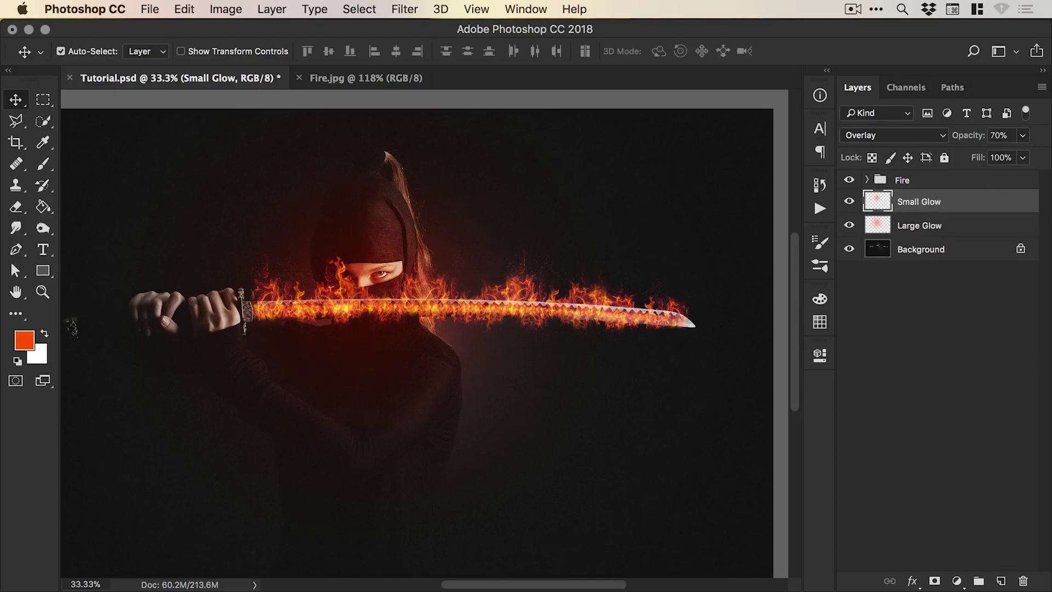
{"action": "key", "text": "z"}
{"action": "left_click", "coordinate": [227, 308]}
Paint a large orange glow over the ninja's hands on a new layer, blended as Soft Light
{"action": "left_click", "coordinate": [227, 309]}
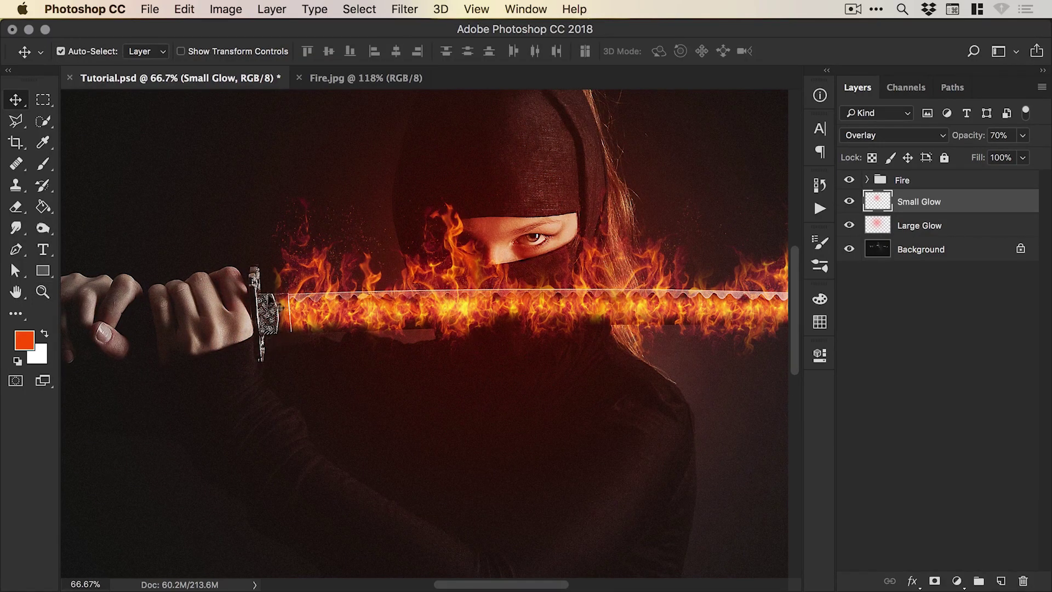
{"action": "left_click", "coordinate": [1000, 582]}
{"action": "key", "text": "b"}
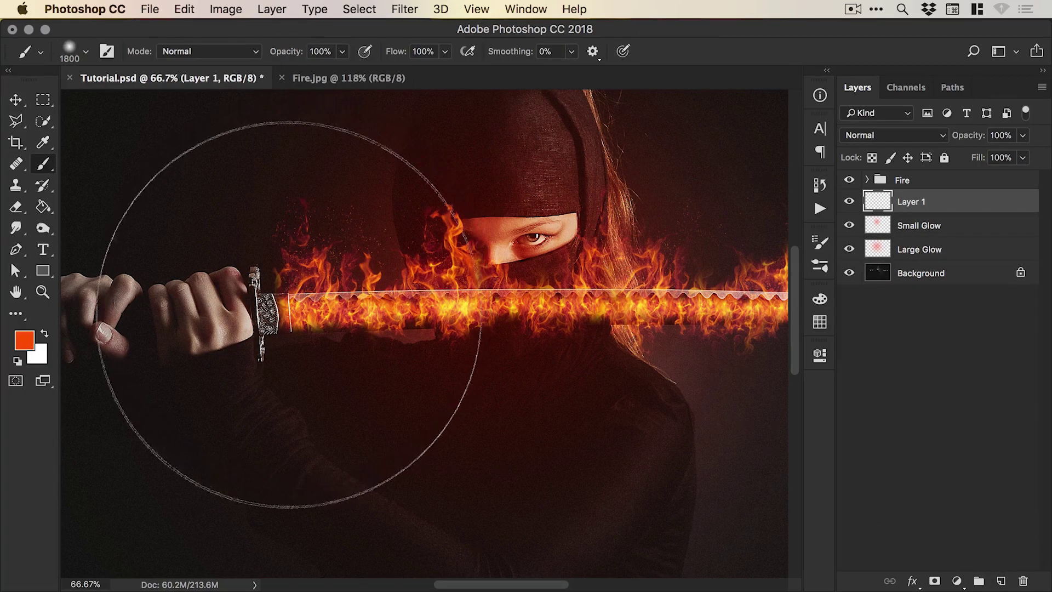
{"action": "left_click", "coordinate": [301, 236]}
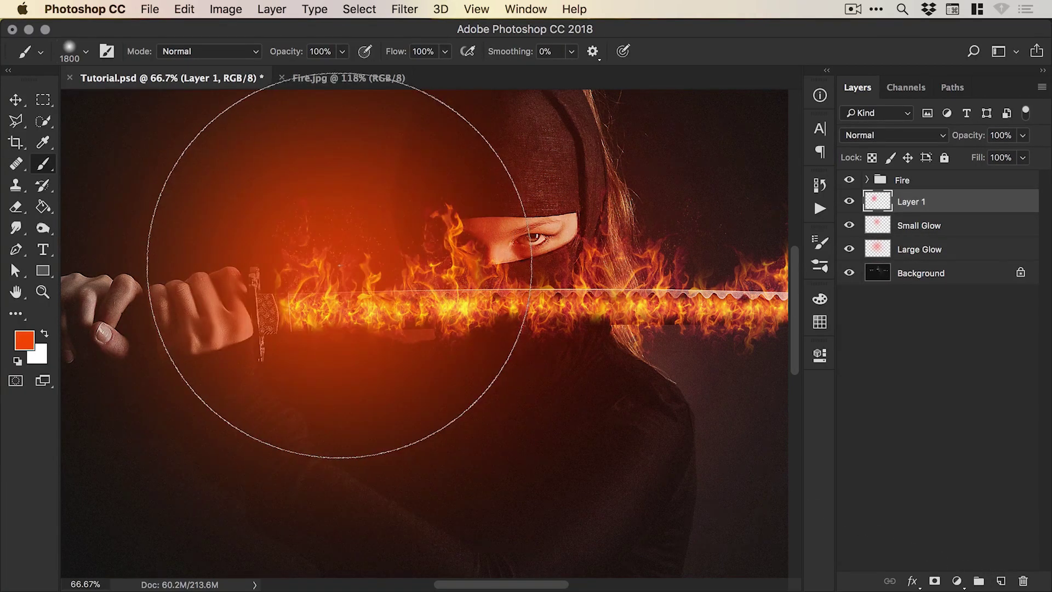
{"action": "key", "text": "v"}
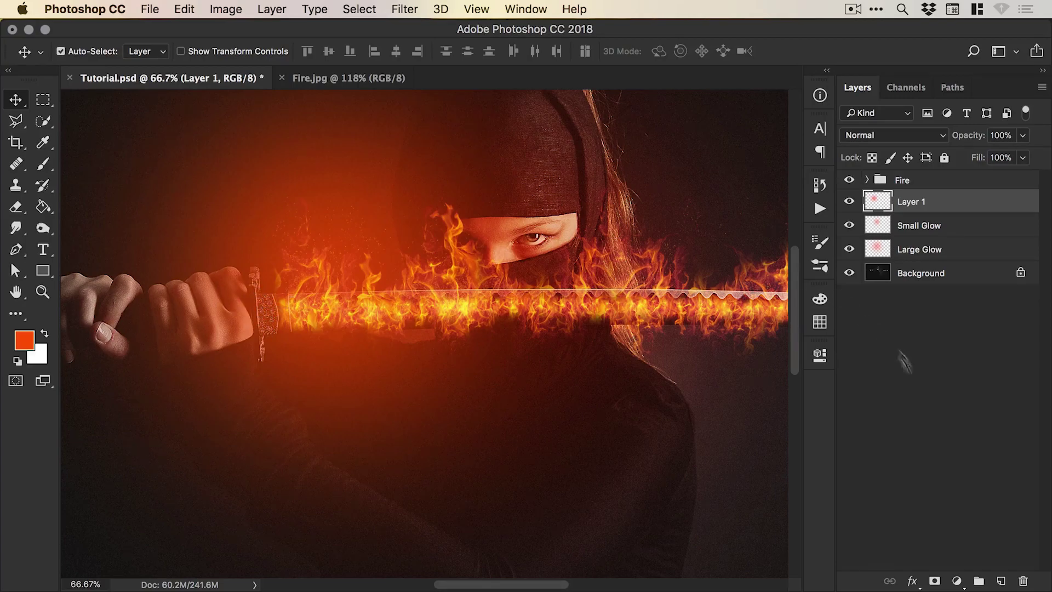
{"action": "left_click", "coordinate": [893, 135]}
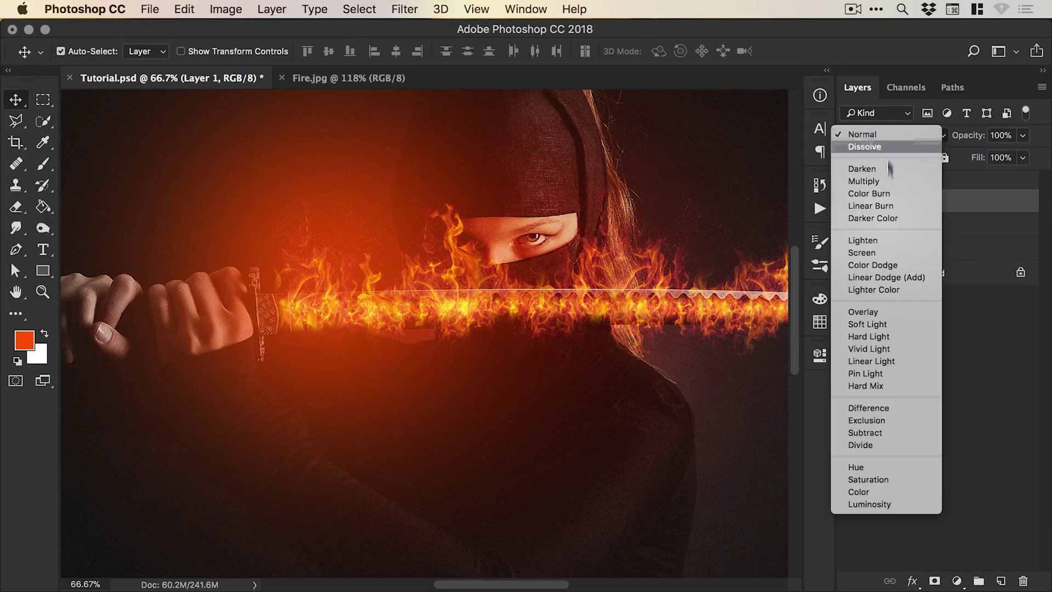
{"action": "left_click", "coordinate": [873, 323]}
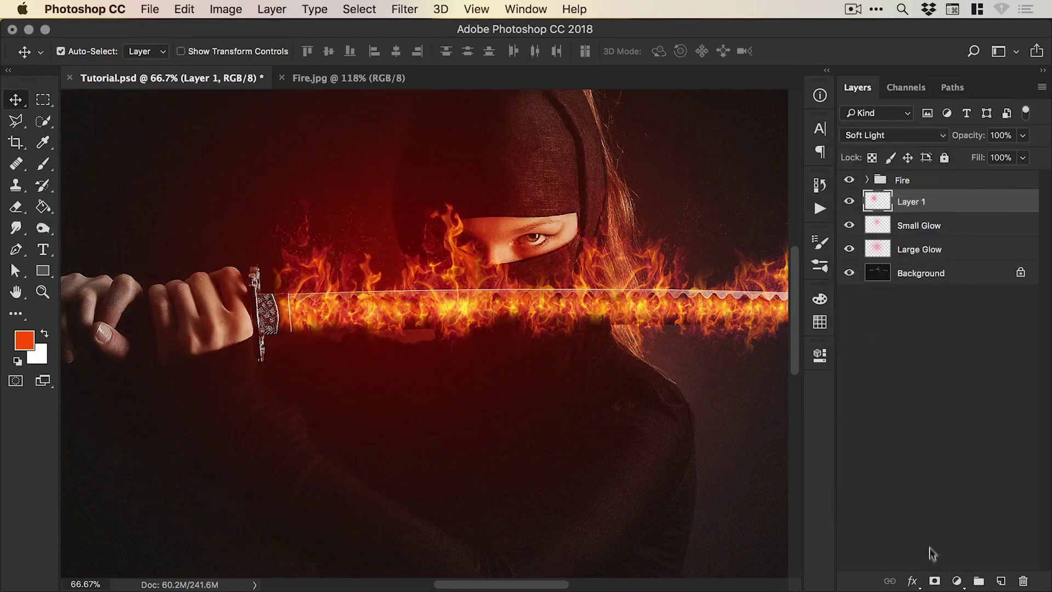
Mask the hand glow off the body below the sword using a 1300 px black brush
{"action": "left_click", "coordinate": [935, 582]}
{"action": "key", "text": "d"}
{"action": "key", "text": "b"}
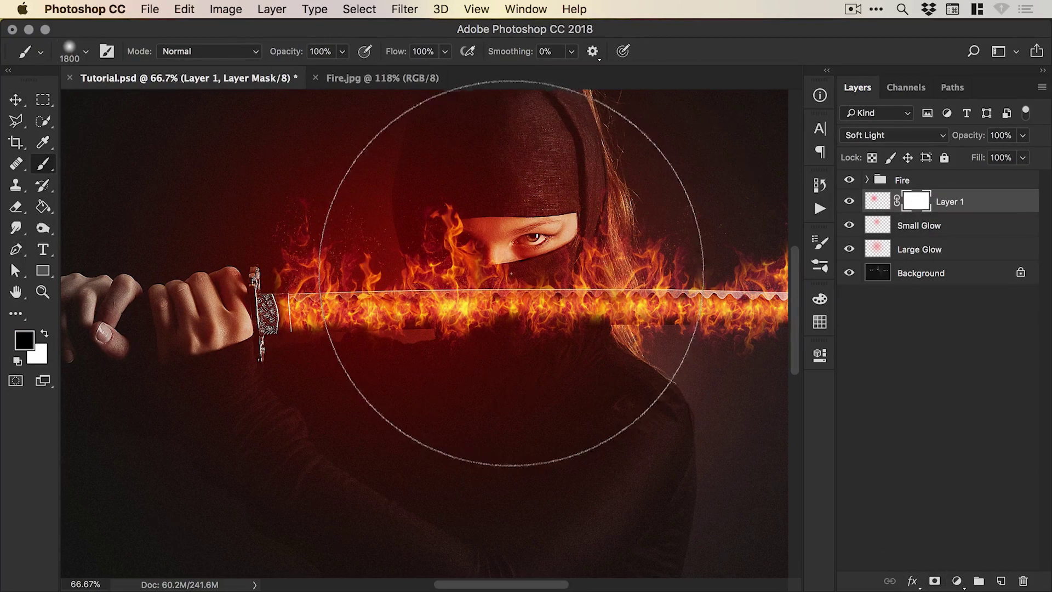
{"action": "key", "text": "bracketleft"}
{"action": "key", "text": "bracketleft"}
{"action": "key", "text": "bracketleft"}
{"action": "key", "text": "bracketleft"}
{"action": "key", "text": "bracketleft"}
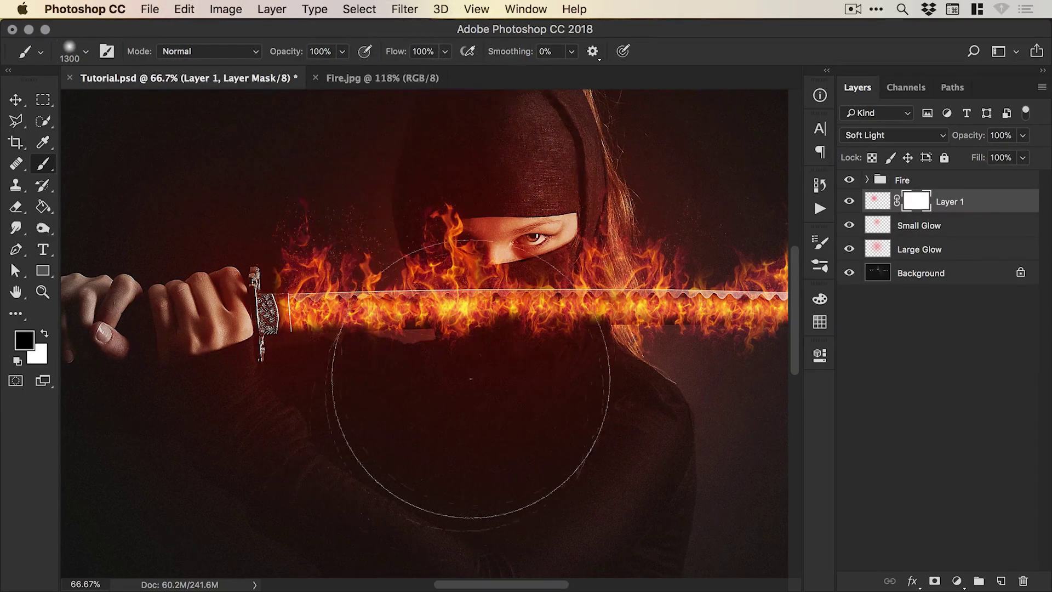
{"action": "left_click", "coordinate": [470, 379]}
{"action": "key", "text": "v"}
Rename the glow layer 'Hand Glow' and lower its opacity to 70%
{"action": "double_click", "coordinate": [947, 203]}
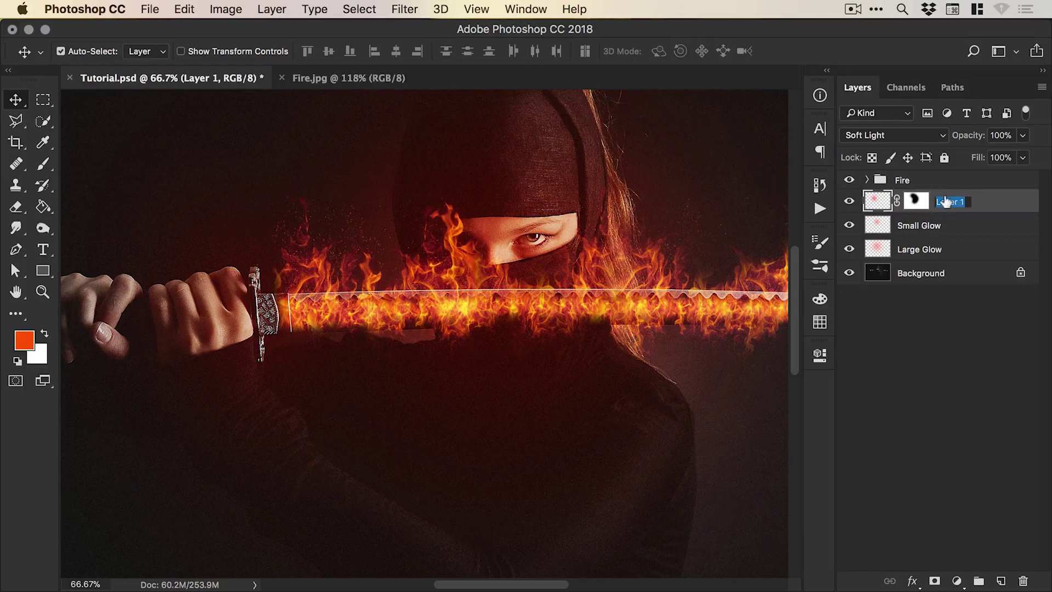
{"action": "type", "text": "Hand Glow"}
{"action": "key", "text": "Return"}
{"action": "left_click", "coordinate": [849, 202]}
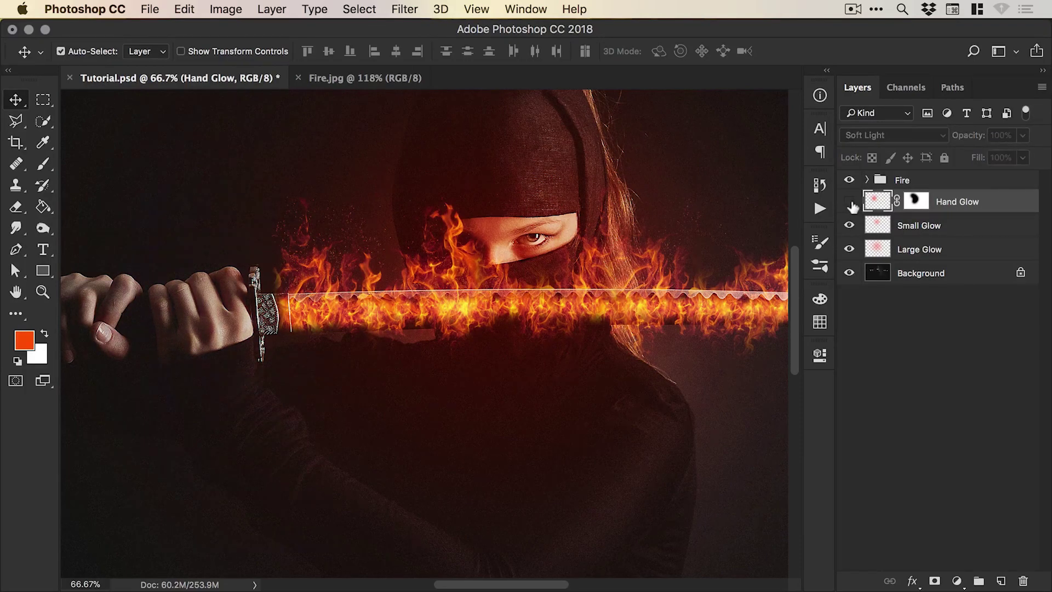
{"action": "left_click", "coordinate": [849, 203]}
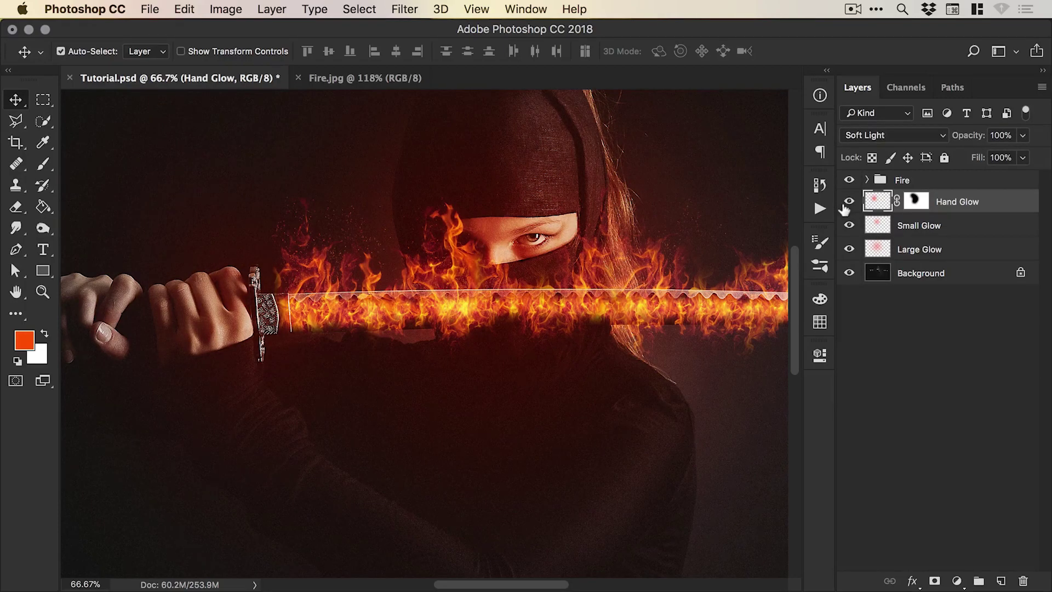
{"action": "left_click", "coordinate": [849, 203]}
{"action": "left_click", "coordinate": [849, 202]}
{"action": "key", "text": "super+minus"}
{"action": "key", "text": "super+minus"}
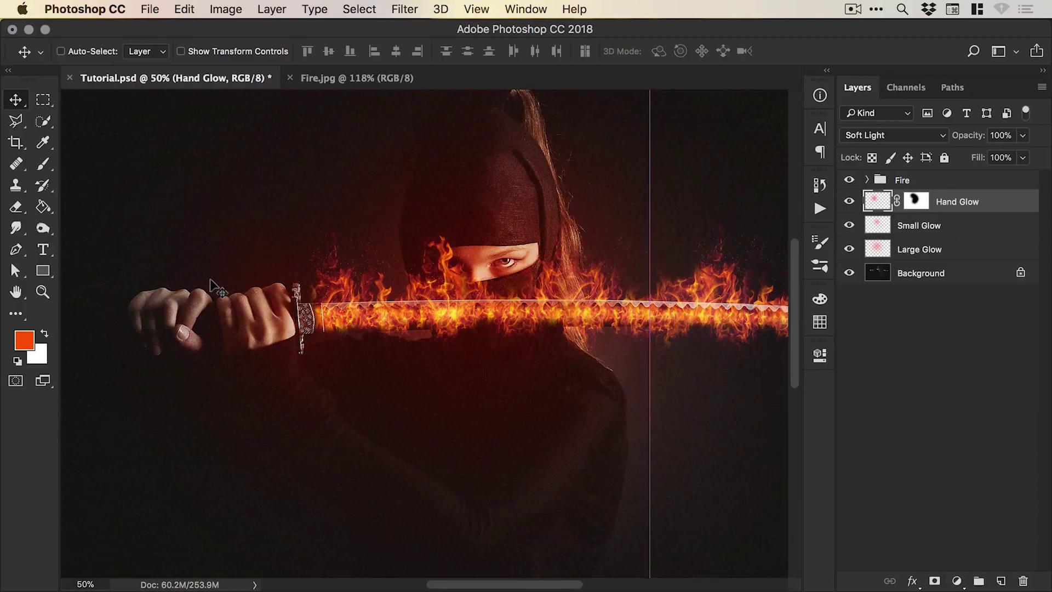
{"action": "scroll", "coordinate": [652, 331], "scroll_direction": "right", "scroll_amount": 3}
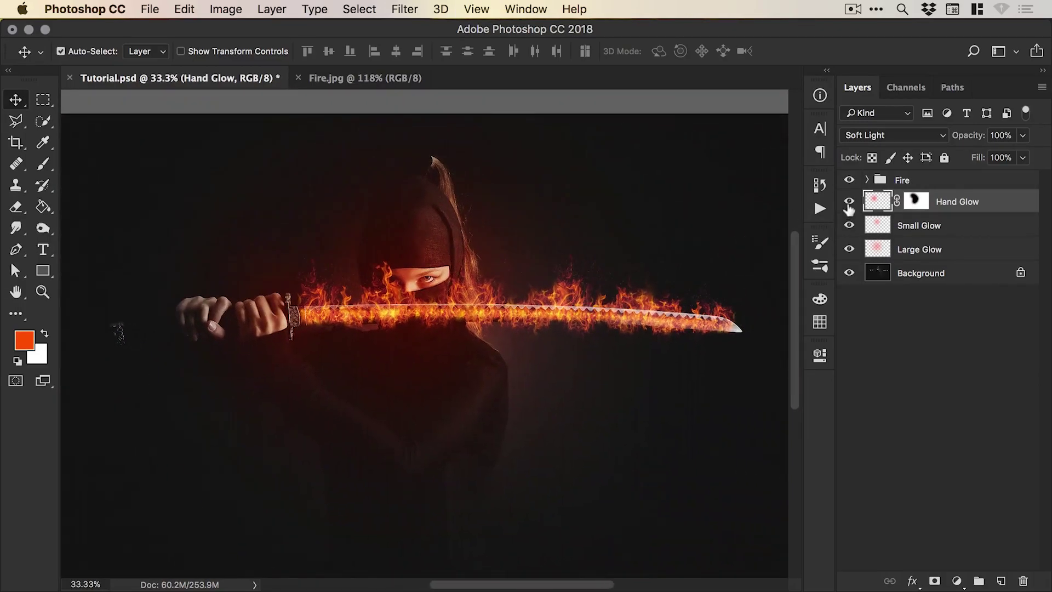
{"action": "mouse_move", "coordinate": [849, 203]}
{"action": "left_mouse_down"}
{"action": "mouse_move", "coordinate": [847, 257]}
{"action": "mouse_move", "coordinate": [850, 214]}
{"action": "left_mouse_up"}
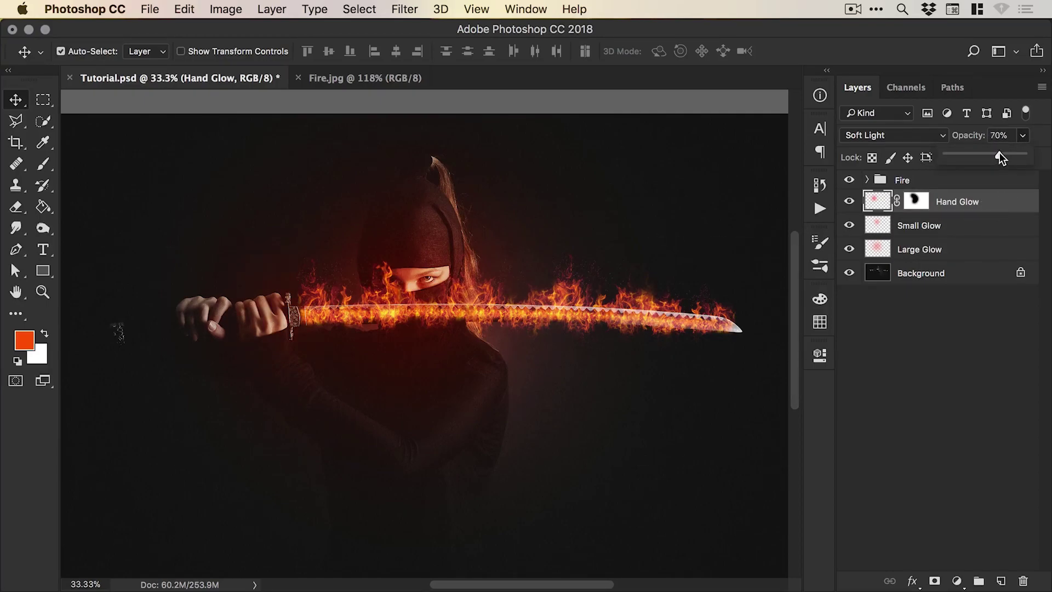
Confirm Hand Glow at 70%, then paint an orange stroke along the sword on a new layer with an 1100 px brush
{"action": "left_click", "coordinate": [975, 207]}
{"action": "left_click", "coordinate": [1001, 581]}
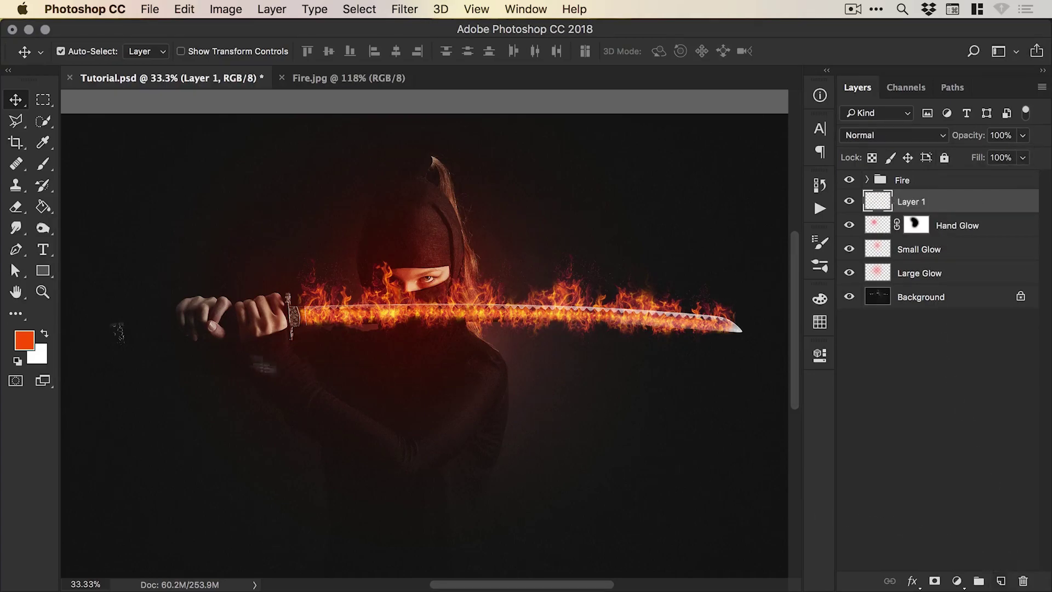
{"action": "left_click", "coordinate": [44, 164]}
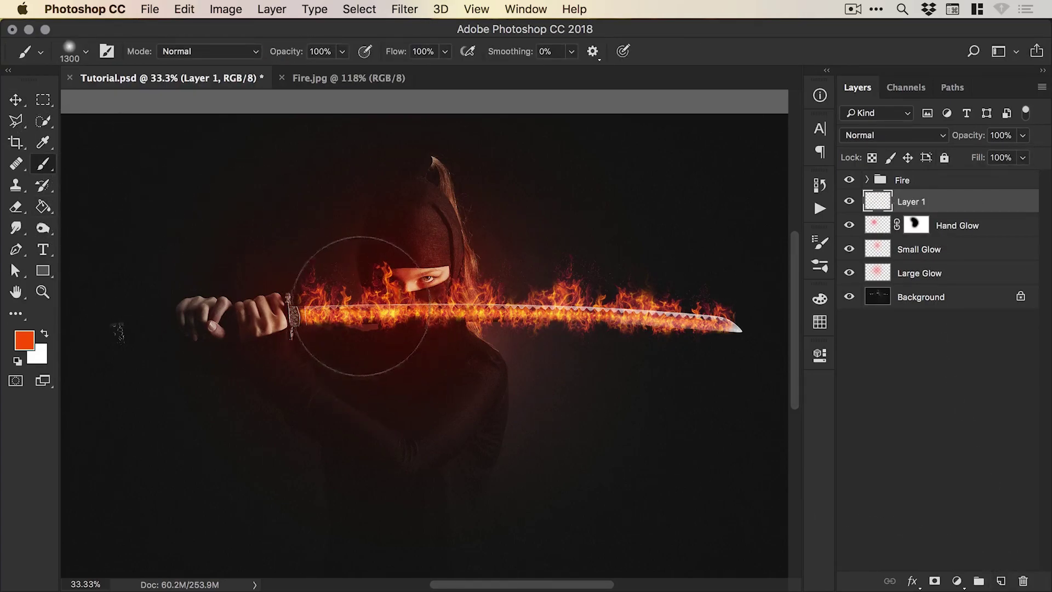
{"action": "key", "text": "bracketleft"}
{"action": "key", "text": "bracketleft"}
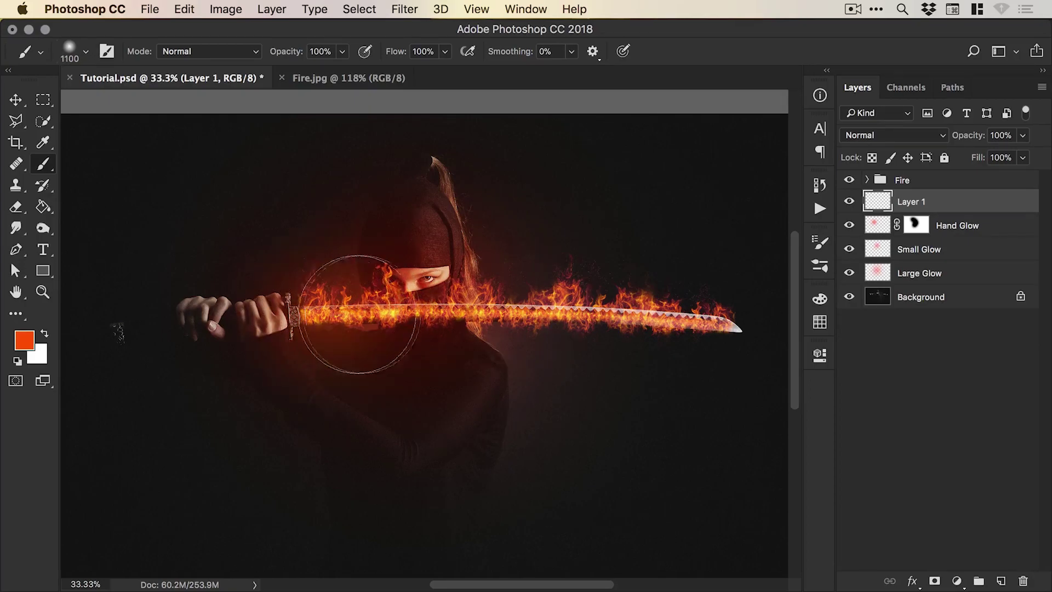
{"action": "left_click_drag", "start_coordinate": [359, 314], "coordinate": [688, 317]}
{"action": "key", "text": "v"}
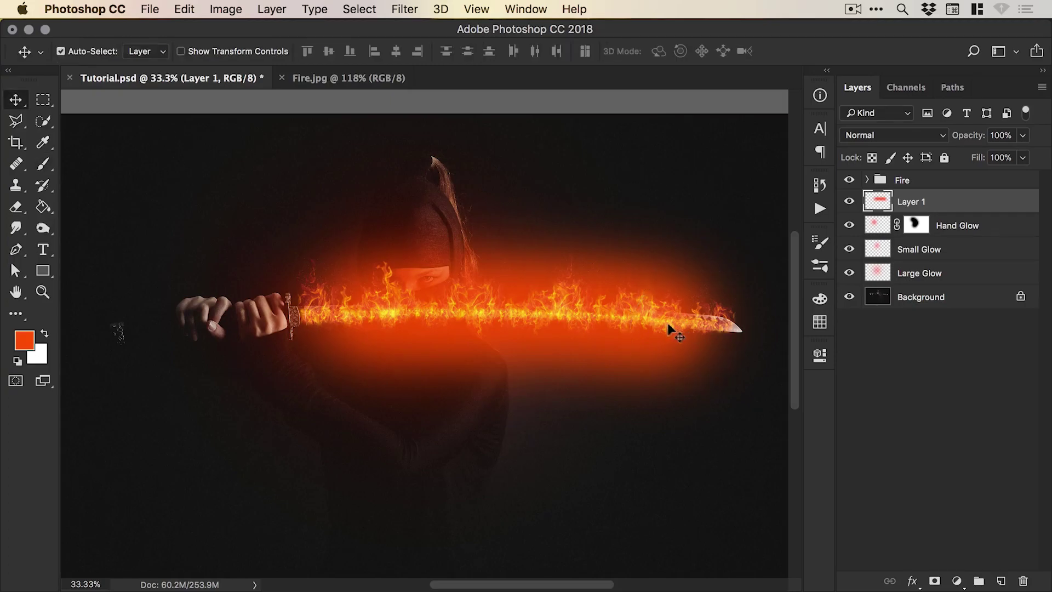
Blend the sword glow layer as Screen instead of Soft Light
{"action": "left_click", "coordinate": [873, 132]}
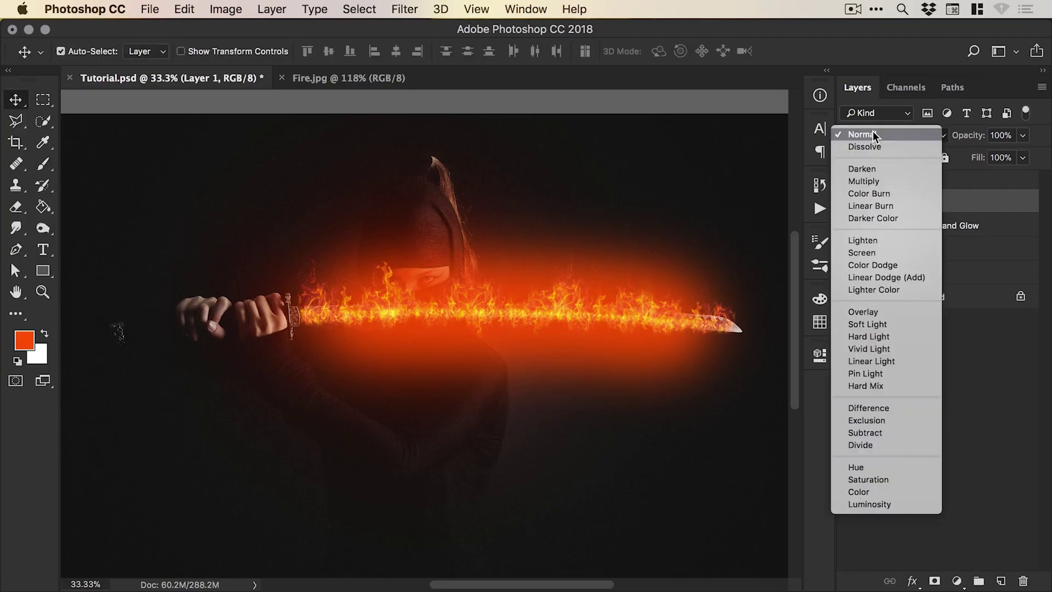
{"action": "left_click", "coordinate": [874, 323]}
{"action": "key", "text": "z"}
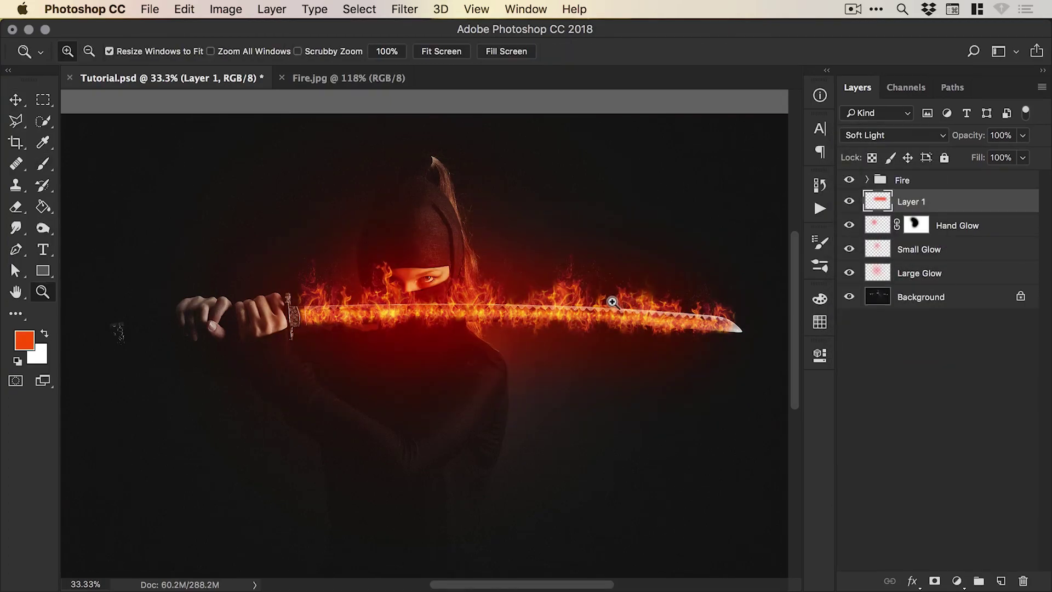
{"action": "left_click", "coordinate": [629, 309]}
{"action": "key", "text": "v"}
{"action": "scroll", "coordinate": [603, 296], "scroll_direction": "right", "scroll_amount": 5}
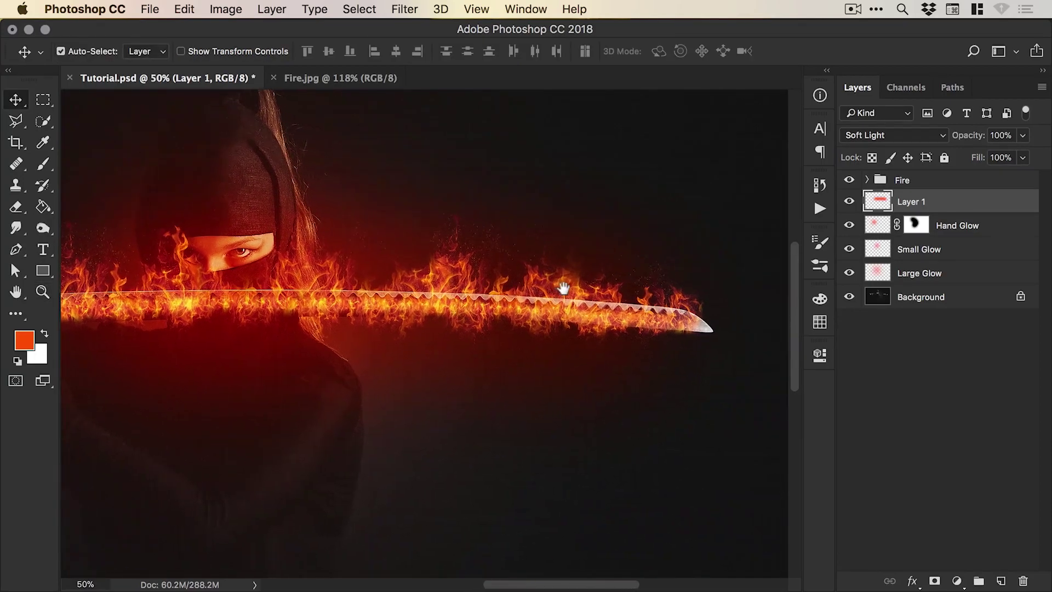
{"action": "left_click", "coordinate": [884, 133]}
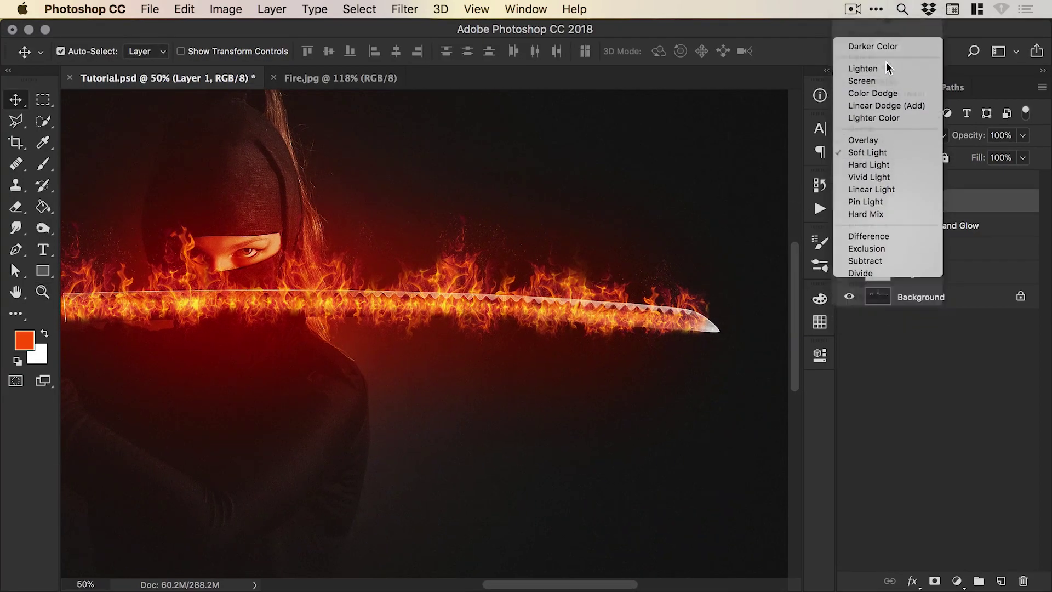
{"action": "left_click", "coordinate": [874, 73]}
Set the sword glow layer's opacity to 10%
{"action": "left_click", "coordinate": [1022, 136]}
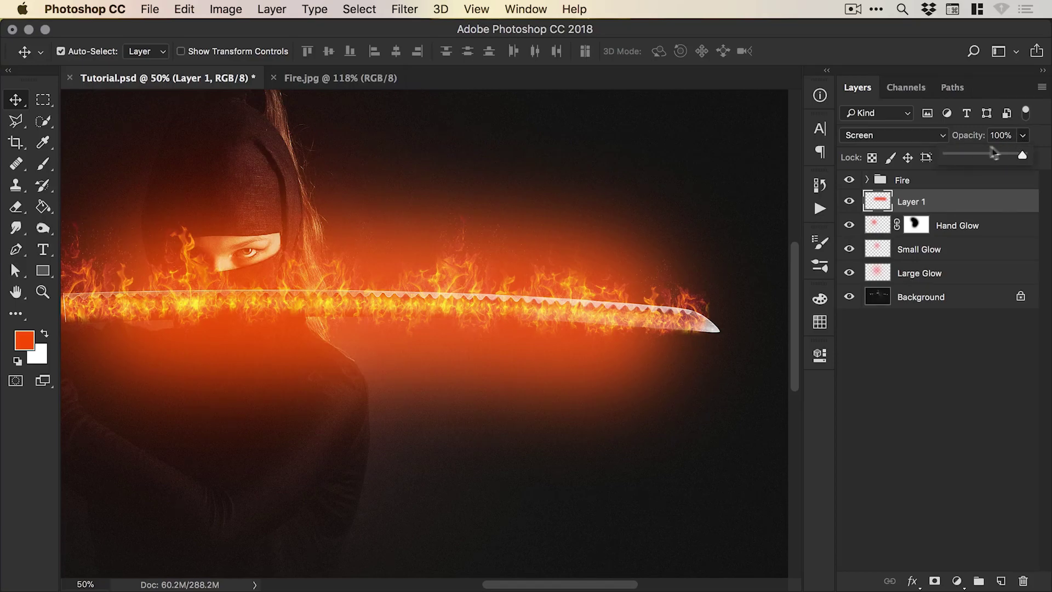
{"action": "left_click_drag", "start_coordinate": [957, 151], "coordinate": [953, 152]}
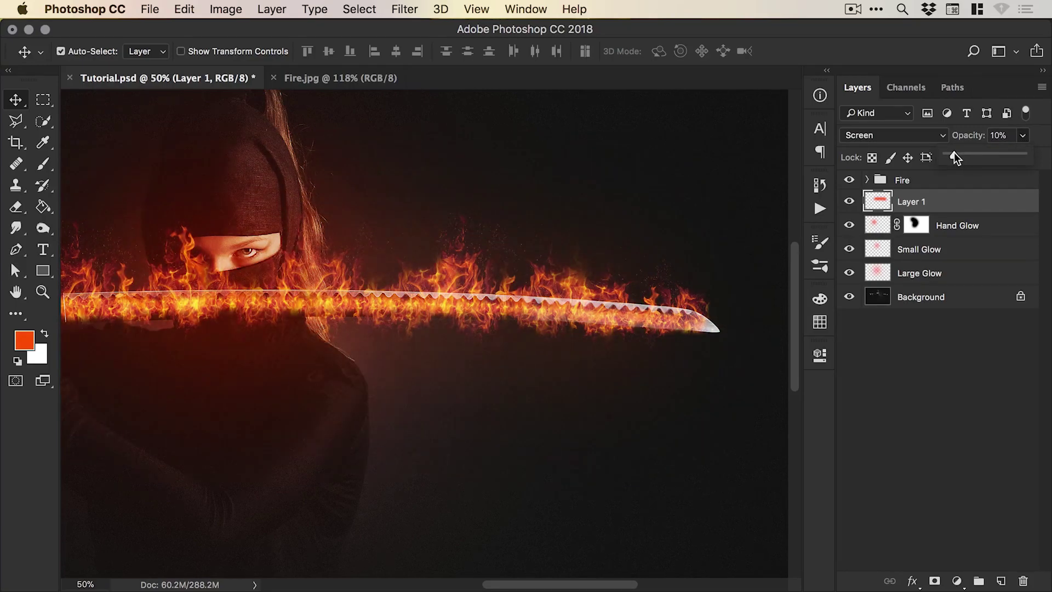
{"action": "left_click", "coordinate": [909, 133]}
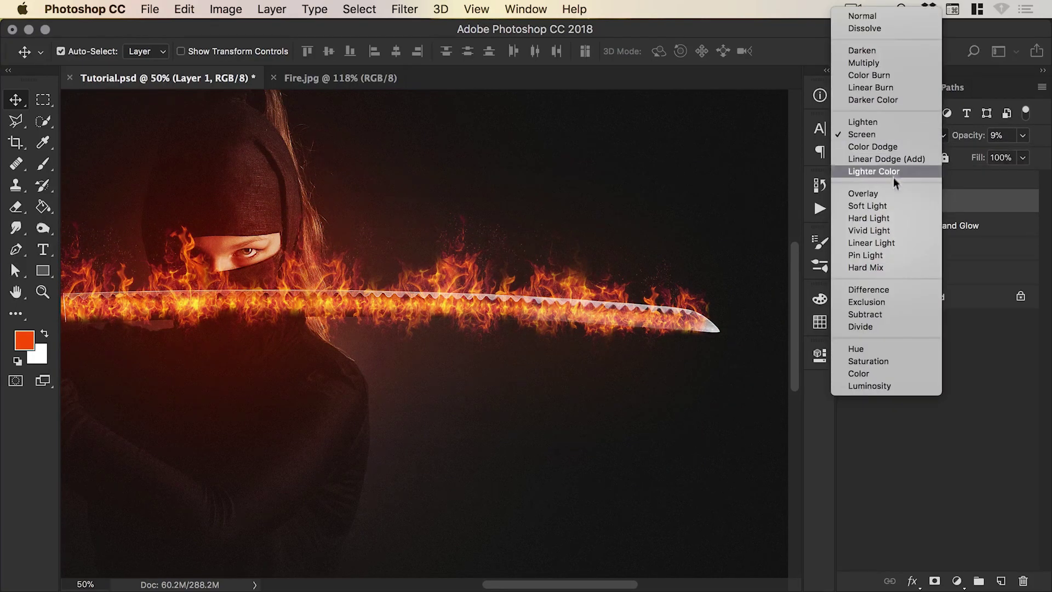
{"action": "key", "text": "Escape"}
{"action": "type", "text": "1"}
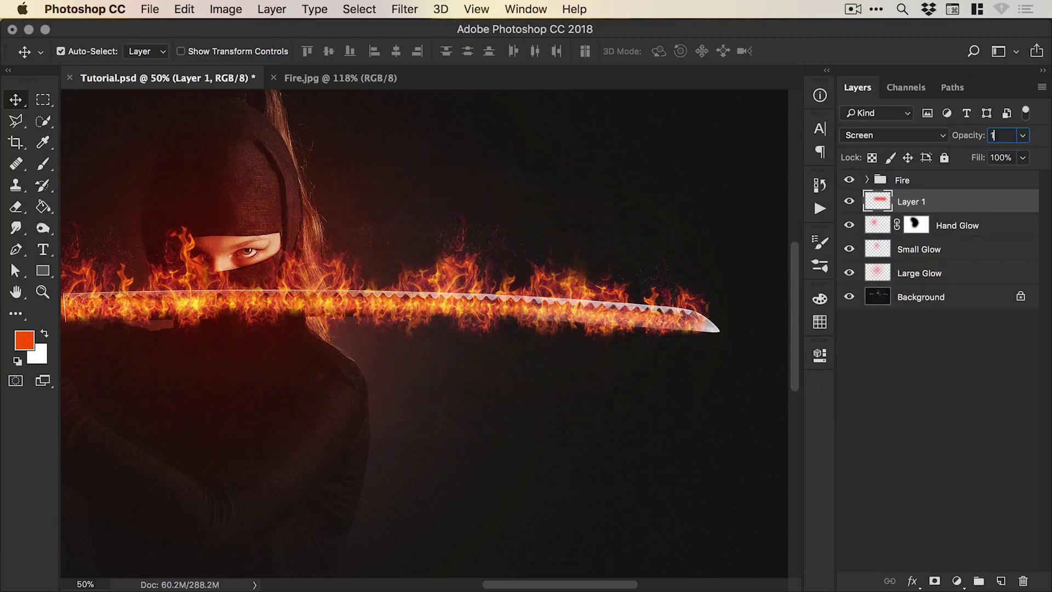
{"action": "type", "text": "0"}
{"action": "key", "text": "Return"}
Rename Layer 1 to 'Sword Glow'
{"action": "scroll", "coordinate": [592, 268], "scroll_direction": "left", "scroll_amount": 5}
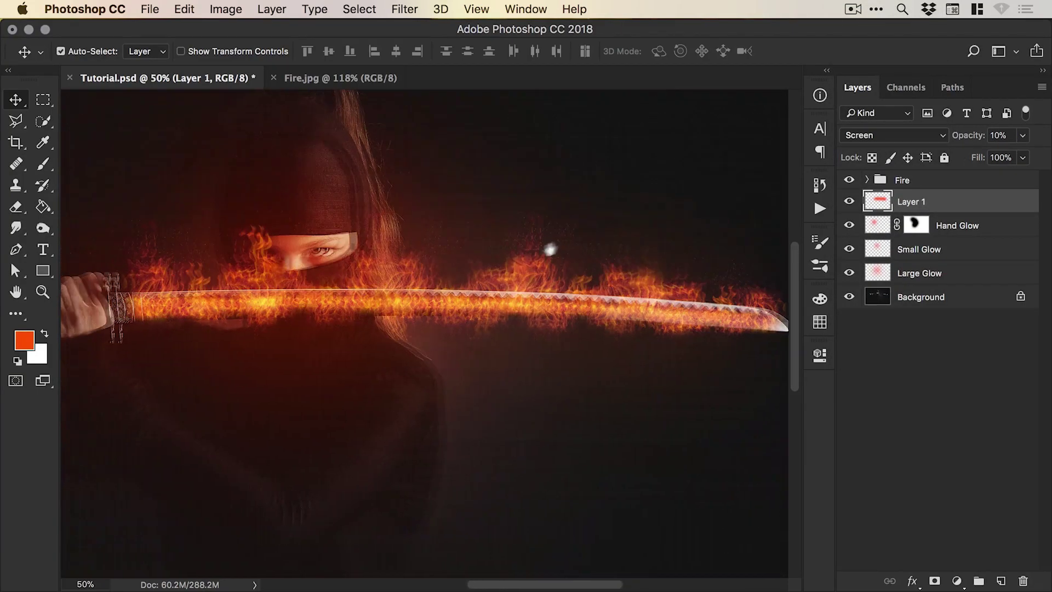
{"action": "left_click", "coordinate": [849, 201]}
{"action": "left_click", "coordinate": [849, 204]}
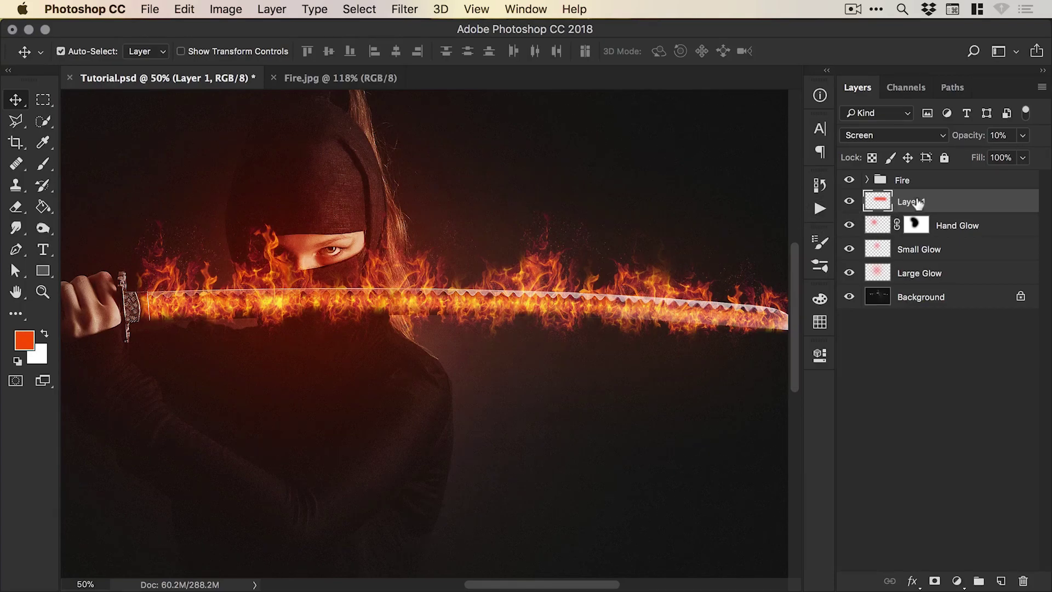
{"action": "double_click", "coordinate": [910, 202]}
{"action": "type", "text": "Sword Glow"}
{"action": "key", "text": "Return"}
Paint a tight bright orange stroke along the blade on a new layer with a 300 px brush
{"action": "left_click_drag", "start_coordinate": [419, 259], "coordinate": [528, 253]}
{"action": "left_click", "coordinate": [1000, 582]}
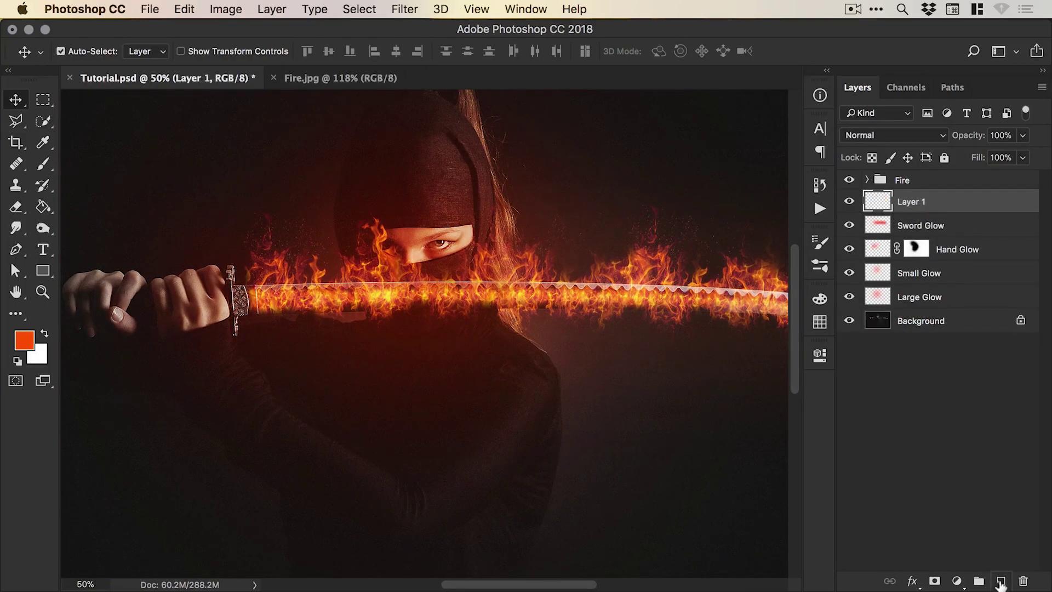
{"action": "key", "text": "b"}
{"action": "key", "text": "bracketleft"}
{"action": "key", "text": "bracketleft"}
{"action": "key", "text": "bracketleft"}
{"action": "key", "text": "bracketleft"}
{"action": "key", "text": "bracketleft"}
{"action": "key", "text": "bracketleft"}
{"action": "key", "text": "bracketleft"}
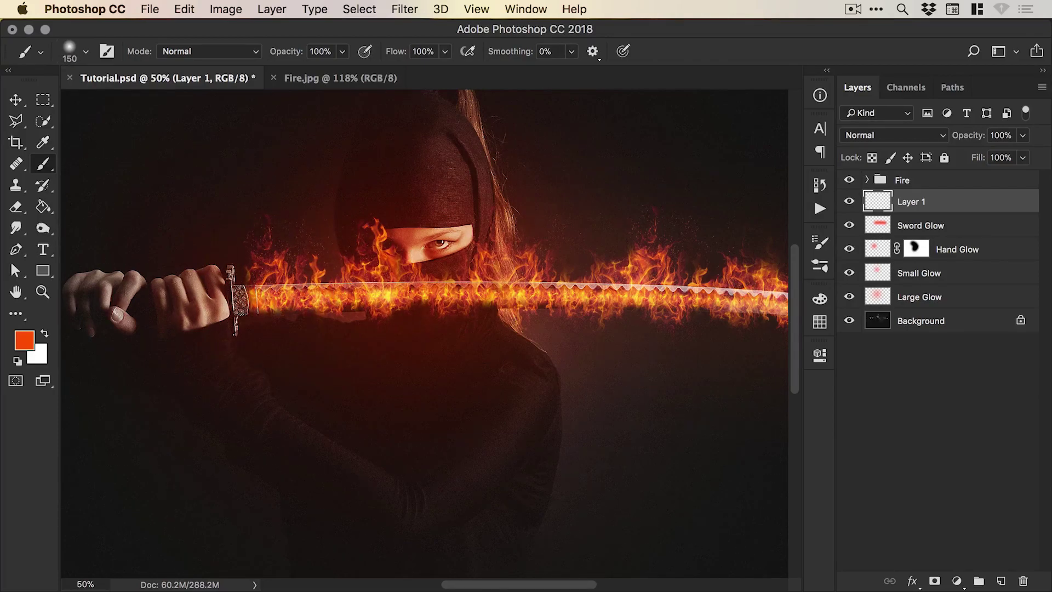
{"action": "mouse_move", "coordinate": [250, 299]}
{"action": "left_mouse_down"}
{"action": "mouse_move", "coordinate": [669, 300]}
{"action": "mouse_move", "coordinate": [481, 286]}
{"action": "mouse_move", "coordinate": [716, 317]}
{"action": "left_mouse_up"}
Erase the excess glow around the sword tip with a 150 px eraser
{"action": "key", "text": "z"}
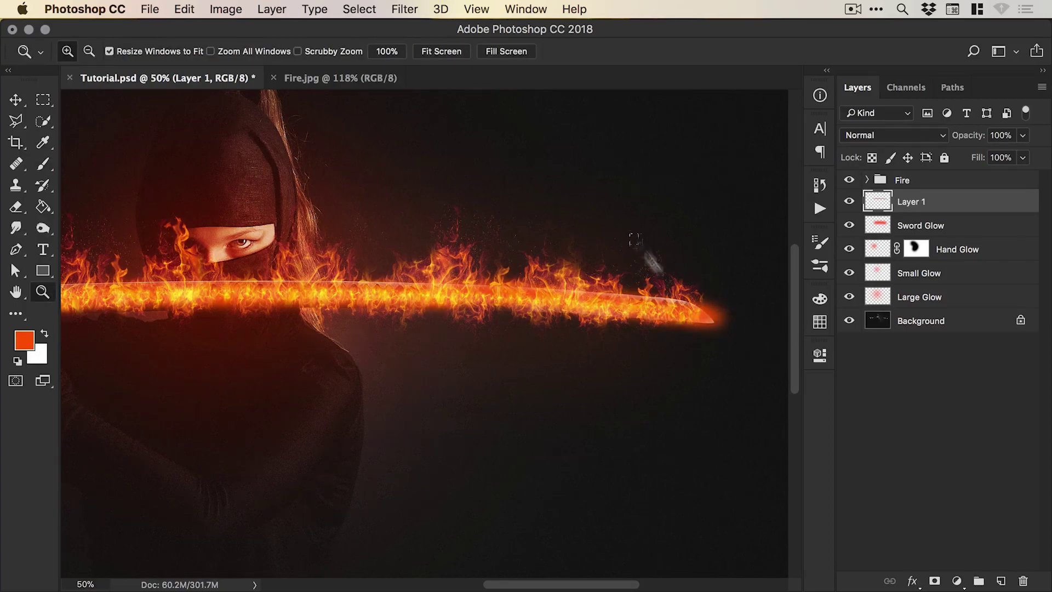
{"action": "scroll", "coordinate": [692, 345], "scroll_direction": "up", "scroll_amount": 3}
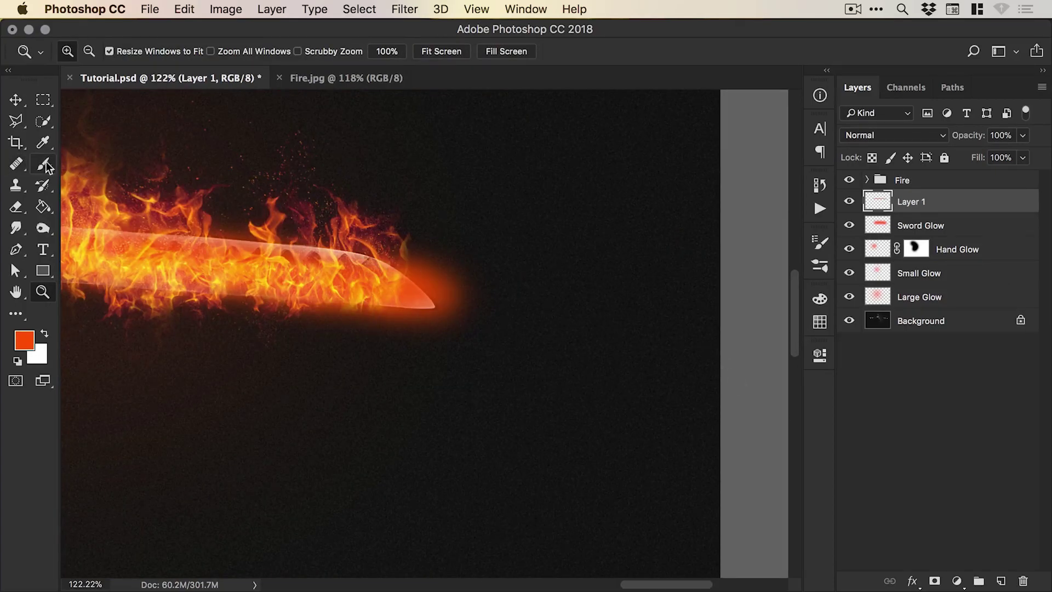
{"action": "key", "text": "e"}
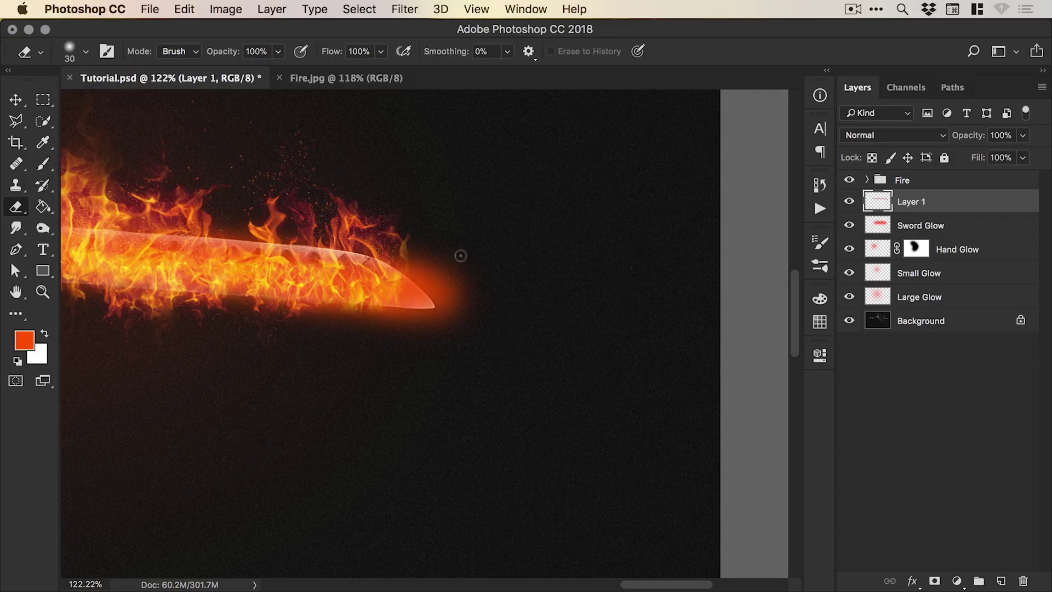
{"action": "key", "text": "bracketright"}
{"action": "key", "text": "bracketright"}
{"action": "key", "text": "bracketright"}
{"action": "key", "text": "bracketright"}
{"action": "key", "text": "bracketright"}
{"action": "key", "text": "bracketright"}
{"action": "key", "text": "bracketright"}
{"action": "key", "text": "bracketright"}
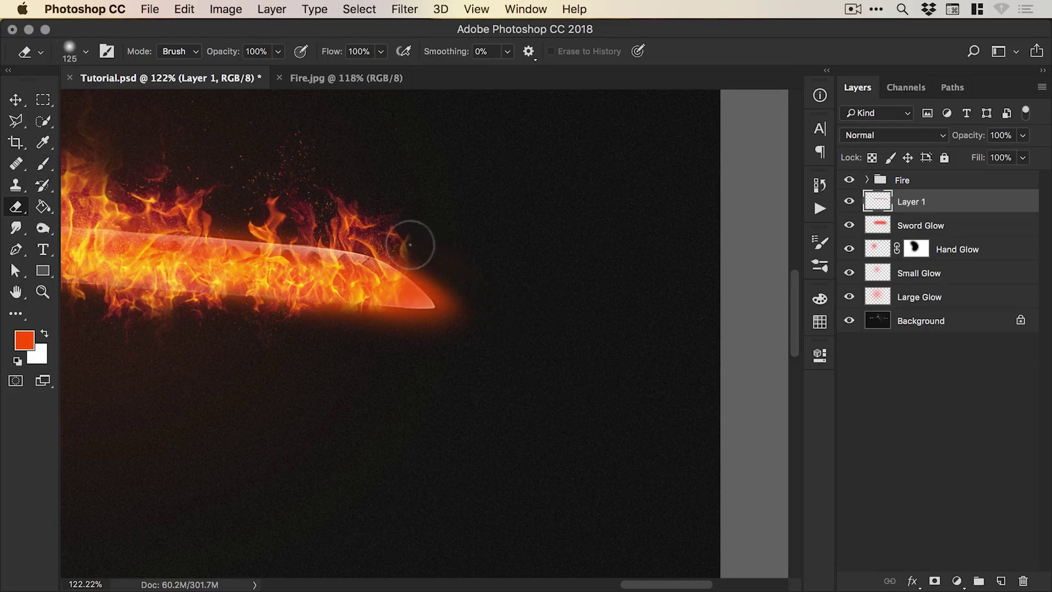
{"action": "key", "text": "bracketright"}
{"action": "mouse_move", "coordinate": [449, 244]}
{"action": "left_mouse_down"}
{"action": "mouse_move", "coordinate": [485, 341]}
{"action": "mouse_move", "coordinate": [312, 347]}
{"action": "left_mouse_up"}
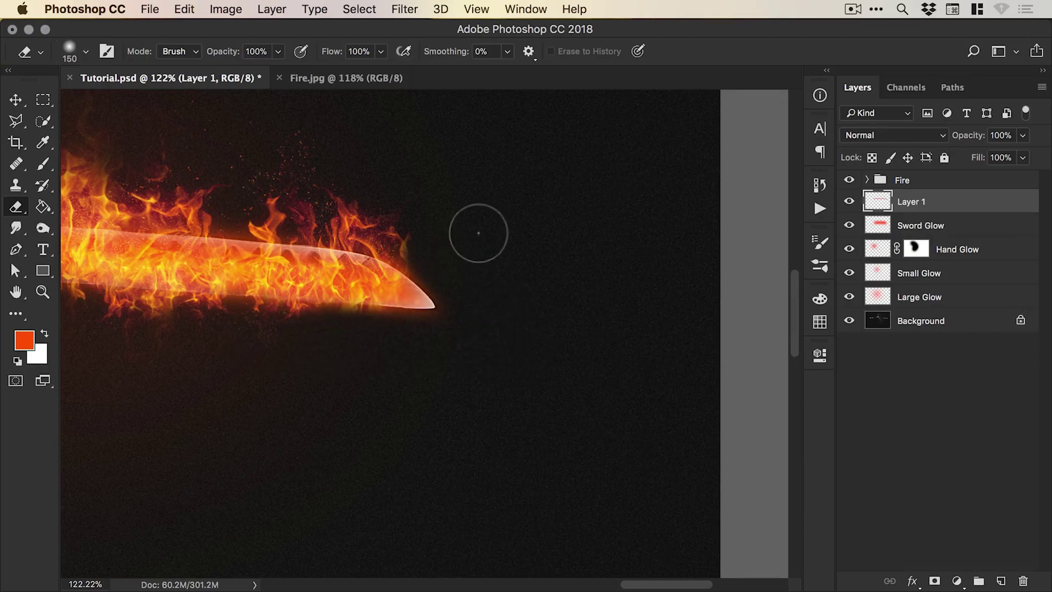
{"action": "key", "text": "super+minus"}
{"action": "key", "text": "super+minus"}
{"action": "key", "text": "super+minus"}
Blend the new blade glow layer as Soft Light, after trying Overlay
{"action": "mouse_move", "coordinate": [246, 322]}
{"action": "left_mouse_down"}
{"action": "mouse_move", "coordinate": [582, 325]}
{"action": "mouse_move", "coordinate": [730, 356]}
{"action": "left_mouse_up"}
{"action": "key", "text": "v"}
{"action": "left_click", "coordinate": [880, 136]}
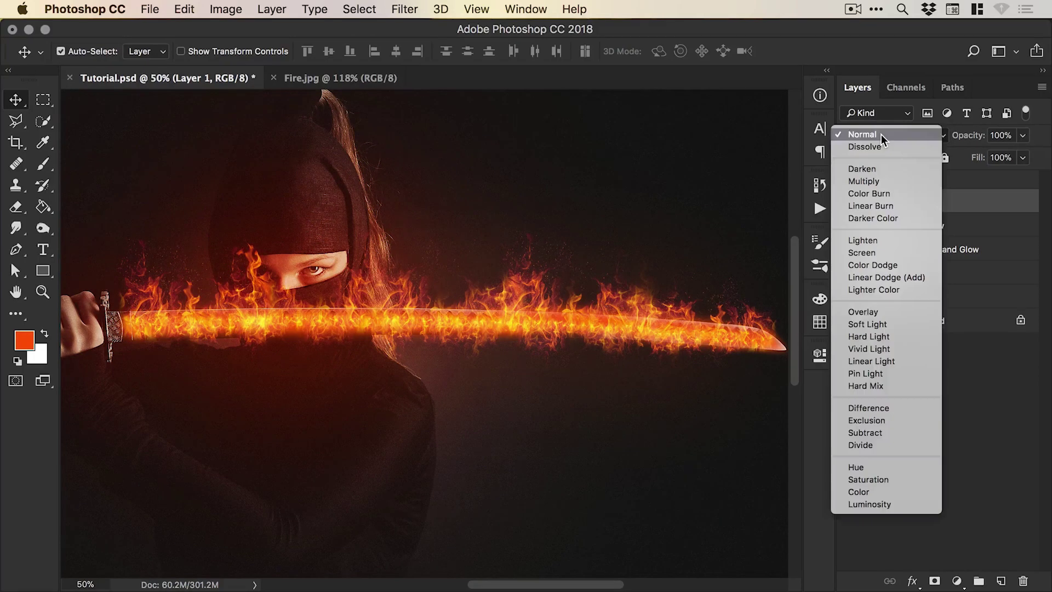
{"action": "left_click", "coordinate": [882, 313]}
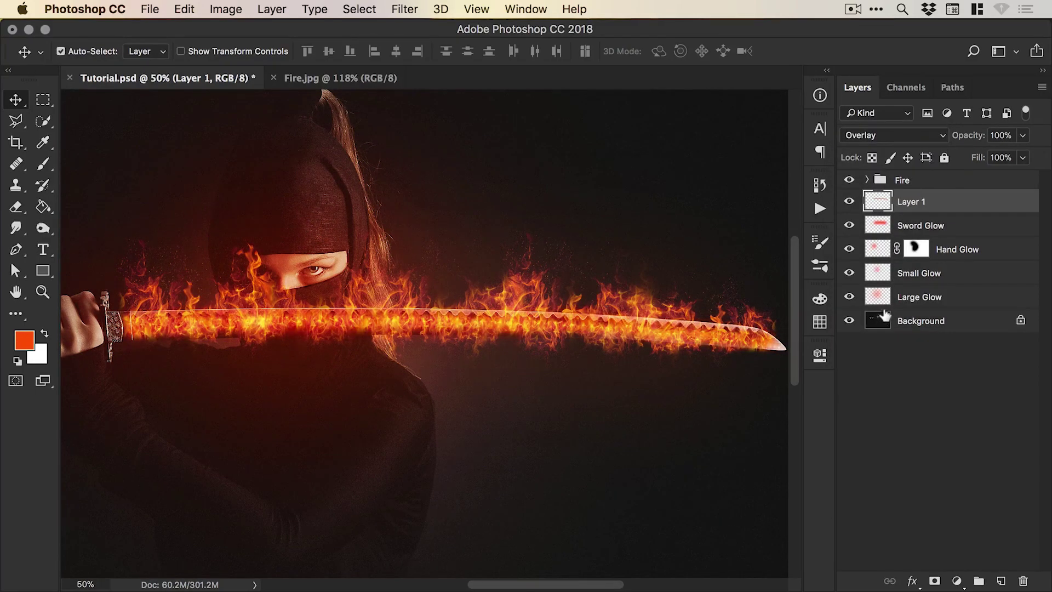
{"action": "left_click", "coordinate": [892, 135]}
{"action": "left_click", "coordinate": [889, 145]}
{"action": "left_click", "coordinate": [849, 202]}
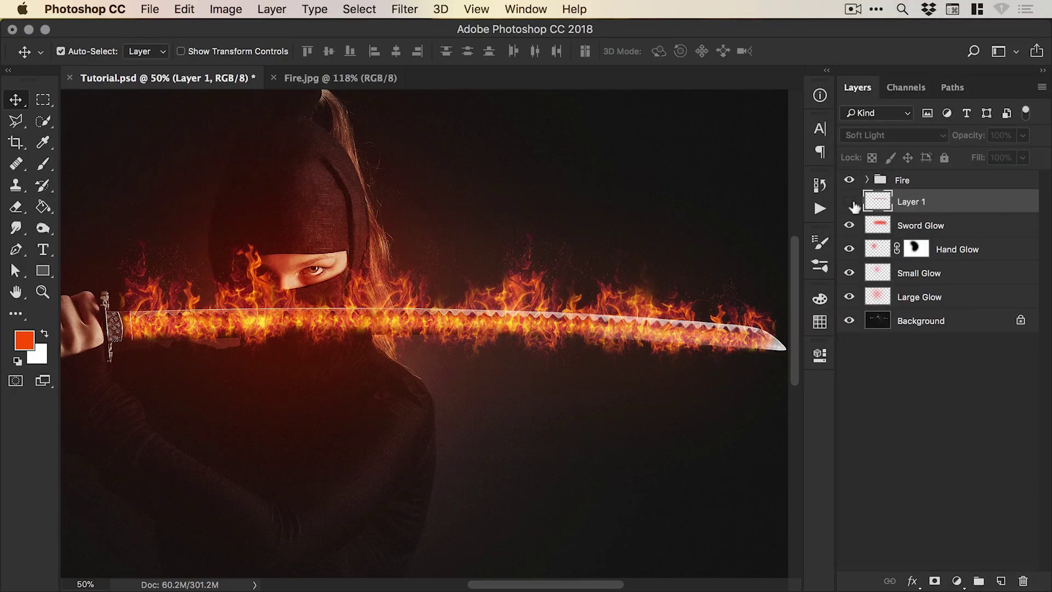
{"action": "left_click", "coordinate": [849, 201]}
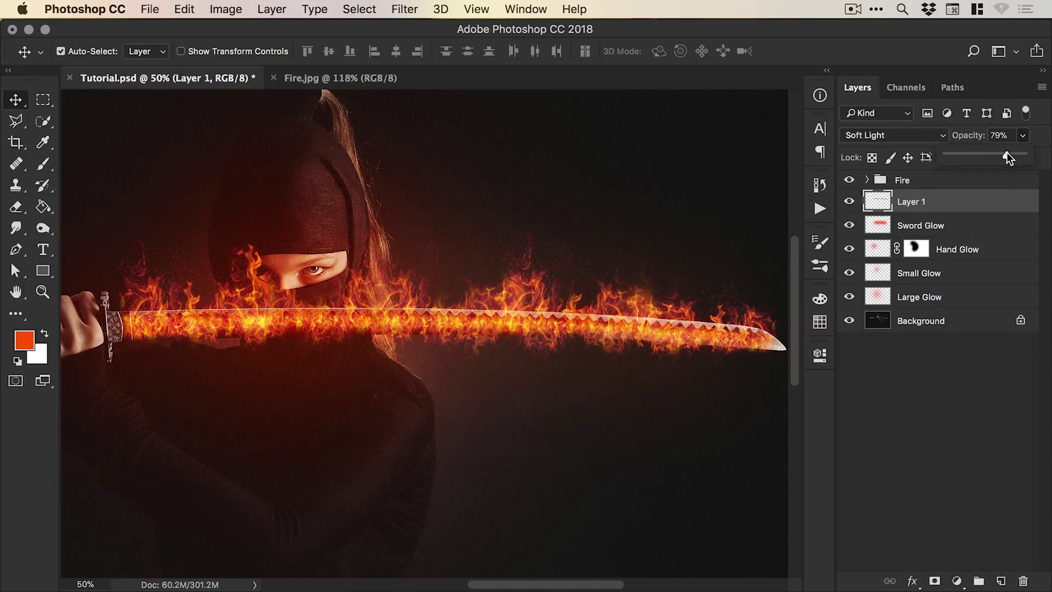
Rename the new layer 'Sword Glow' and the older wide glow layer 'Outer Glow'
{"action": "double_click", "coordinate": [909, 202]}
{"action": "type", "text": "S"}
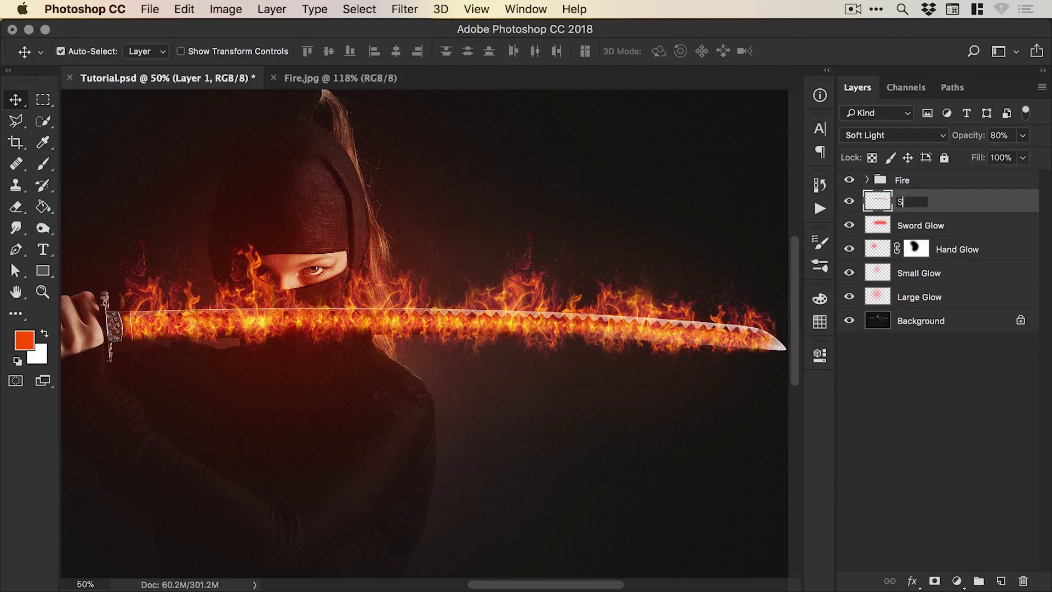
{"action": "type", "text": "word Glow"}
{"action": "key", "text": "Return"}
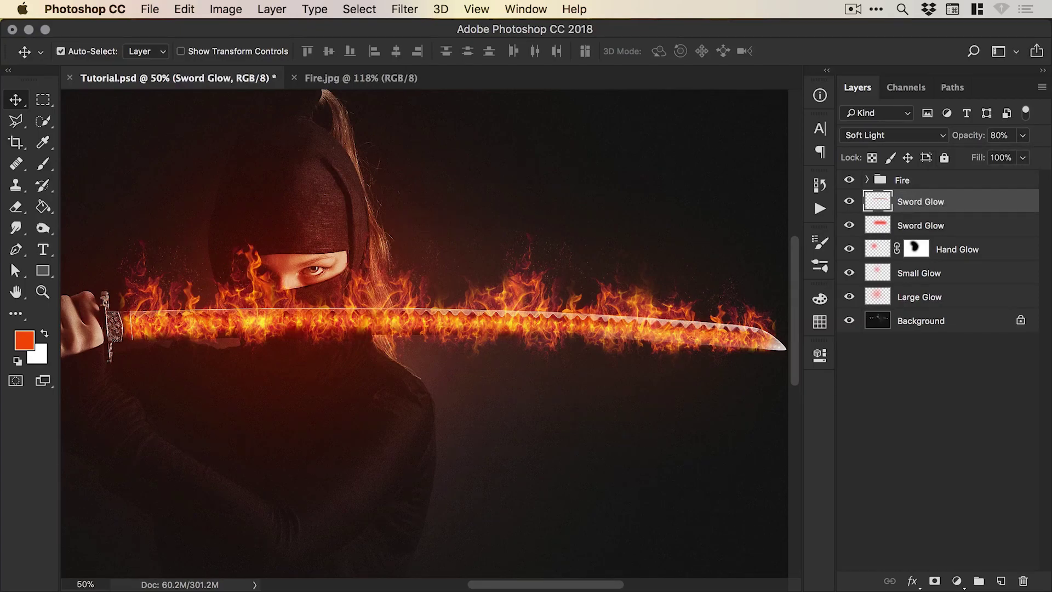
{"action": "double_click", "coordinate": [920, 227]}
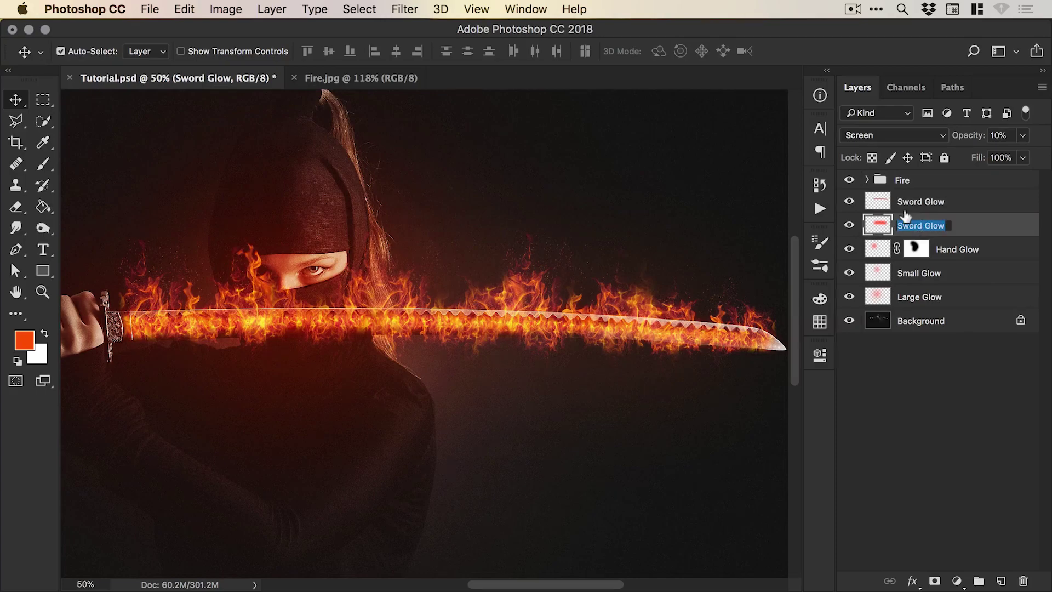
{"action": "type", "text": "Outer Glow"}
{"action": "key", "text": "Return"}
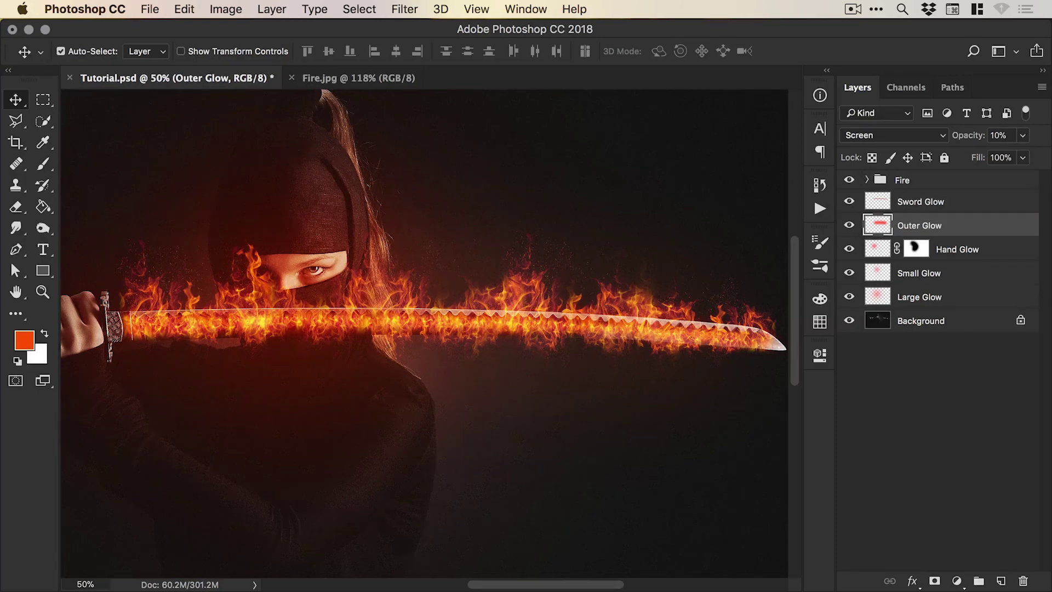
{"action": "key", "text": "super+minus"}
{"action": "key", "text": "super+minus"}
Group the glow layers from Sword Glow down to Large Glow into a group named 'Glow'
{"action": "left_click", "coordinate": [850, 225]}
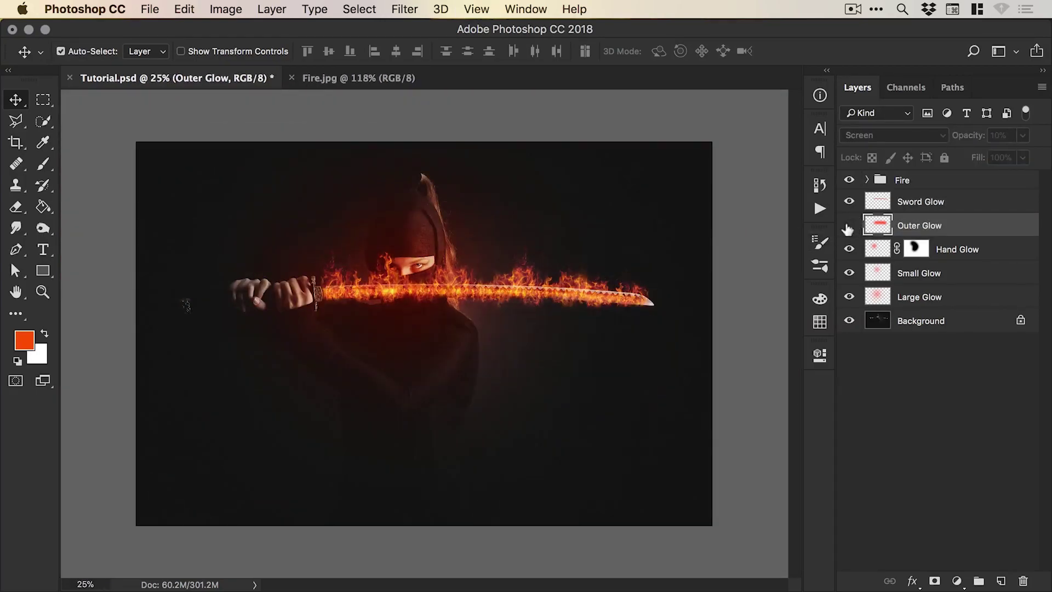
{"action": "left_click", "coordinate": [849, 225]}
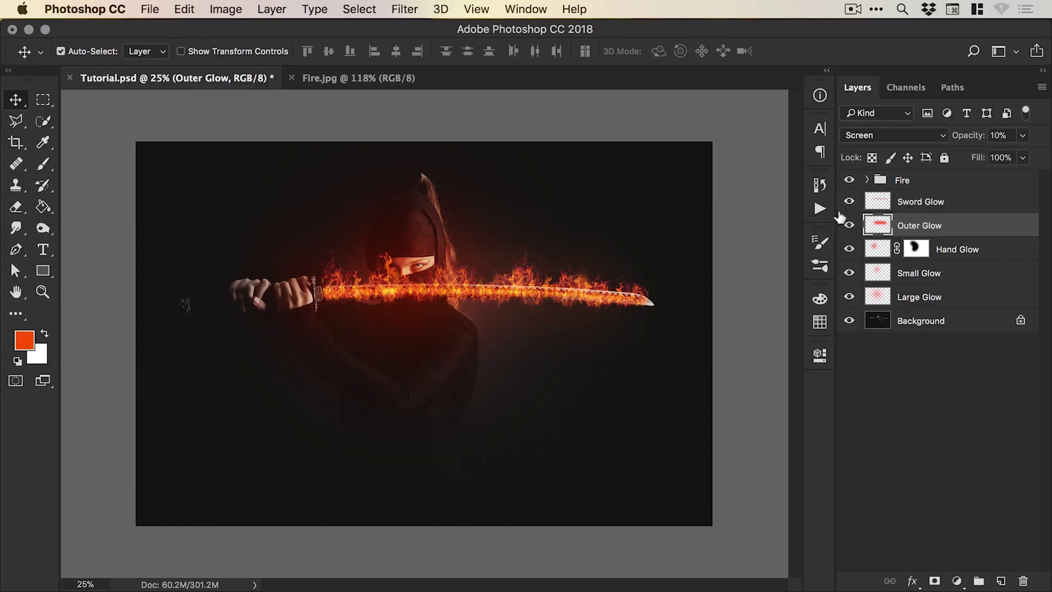
{"action": "left_click", "coordinate": [936, 202]}
{"action": "left_click", "coordinate": [925, 297], "text": "shift"}
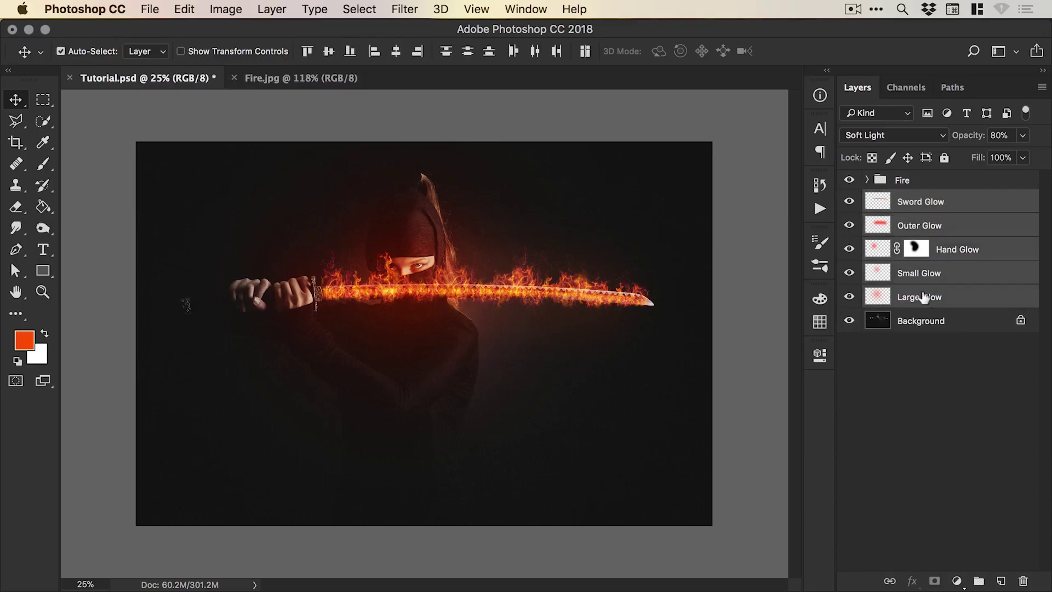
{"action": "left_click", "coordinate": [275, 8]}
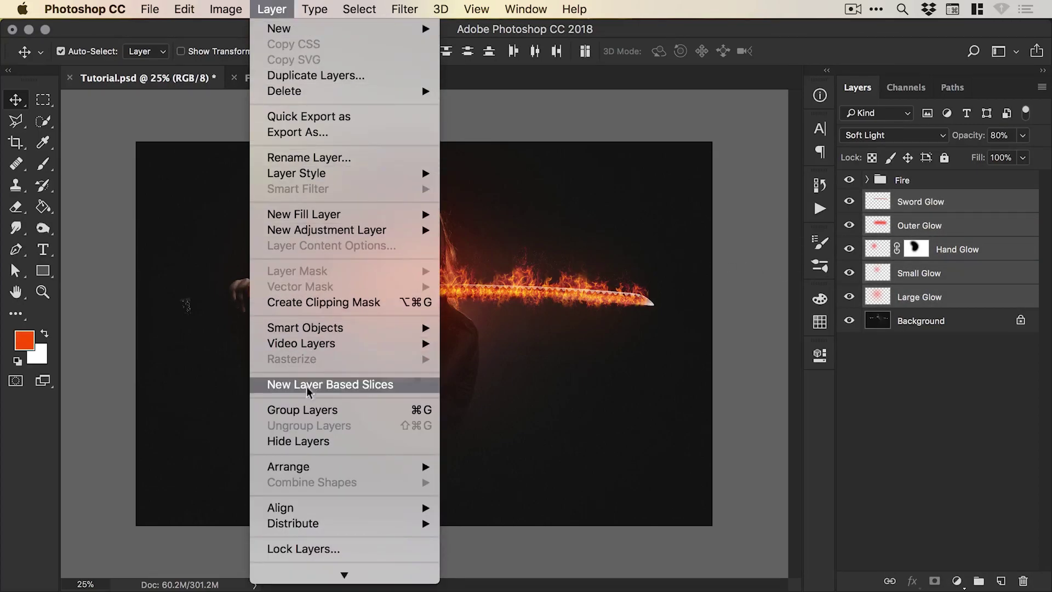
{"action": "left_click", "coordinate": [305, 409]}
{"action": "double_click", "coordinate": [909, 198]}
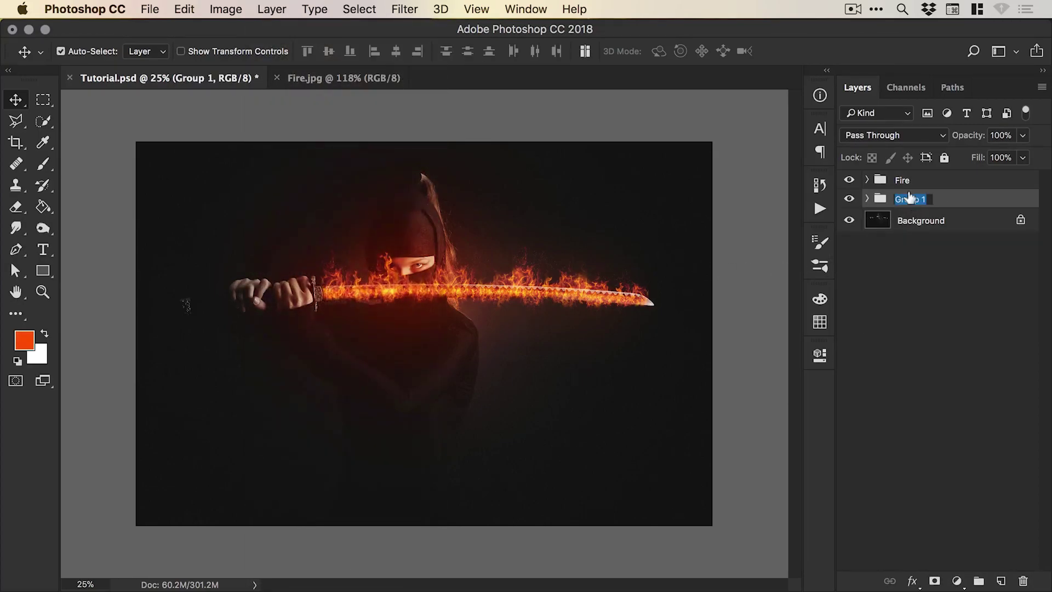
{"action": "type", "text": "Glow"}
{"action": "key", "text": "Return"}
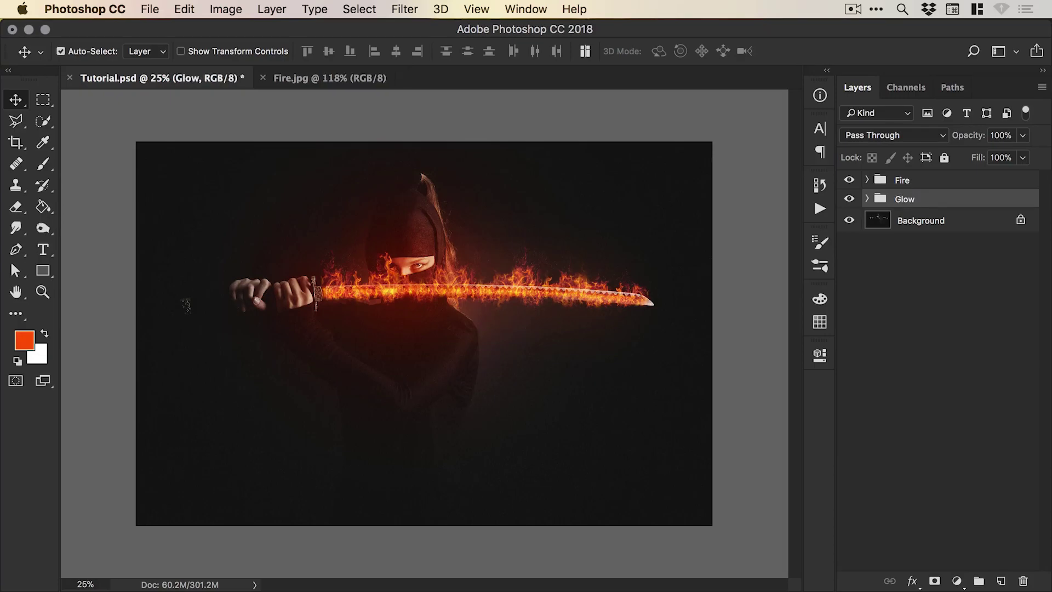
{"action": "left_click", "coordinate": [907, 186]}
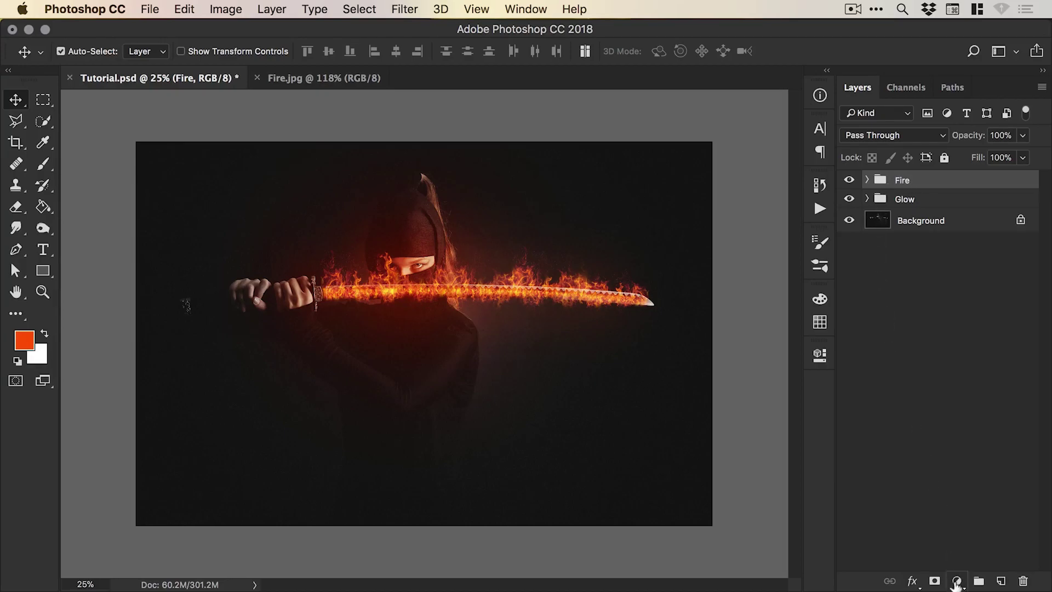
Add a Color Balance adjustment layer and shift its shadows' cyan–red balance, nudging slightly toward yellow
{"action": "left_click", "coordinate": [957, 581]}
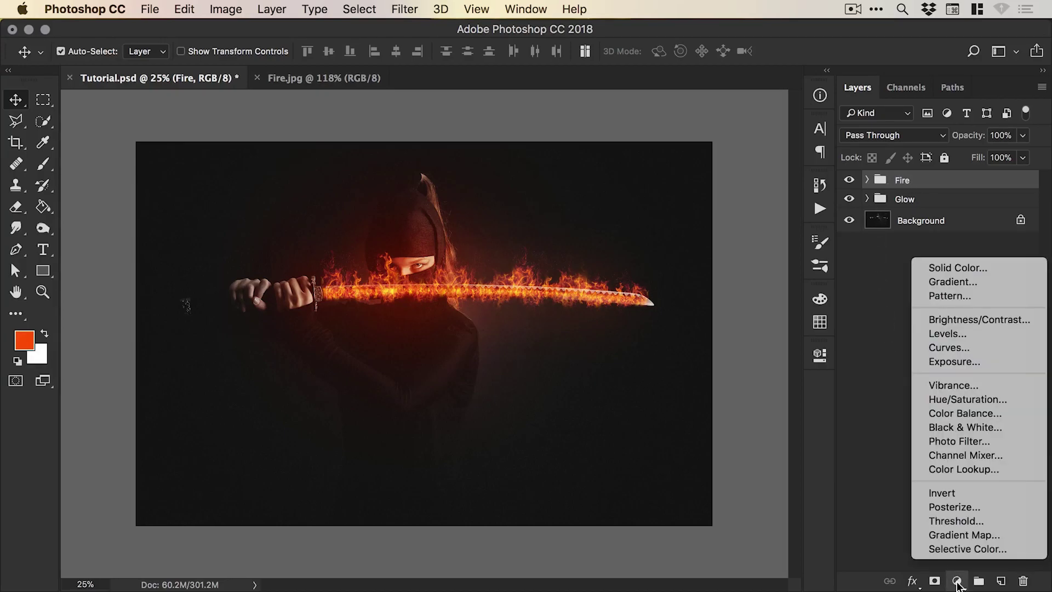
{"action": "left_click", "coordinate": [971, 412]}
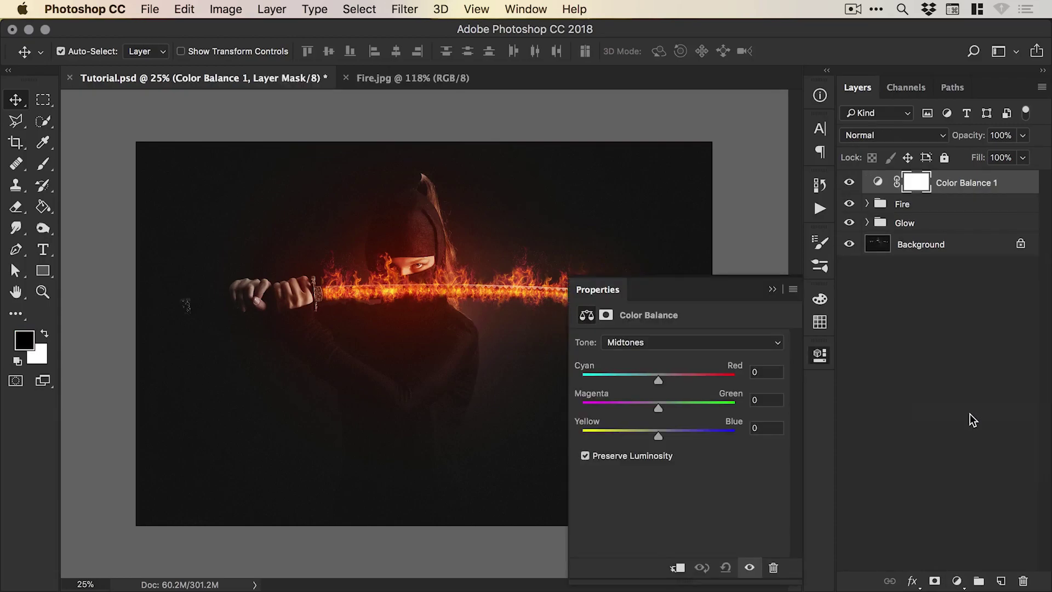
{"action": "left_click", "coordinate": [609, 342]}
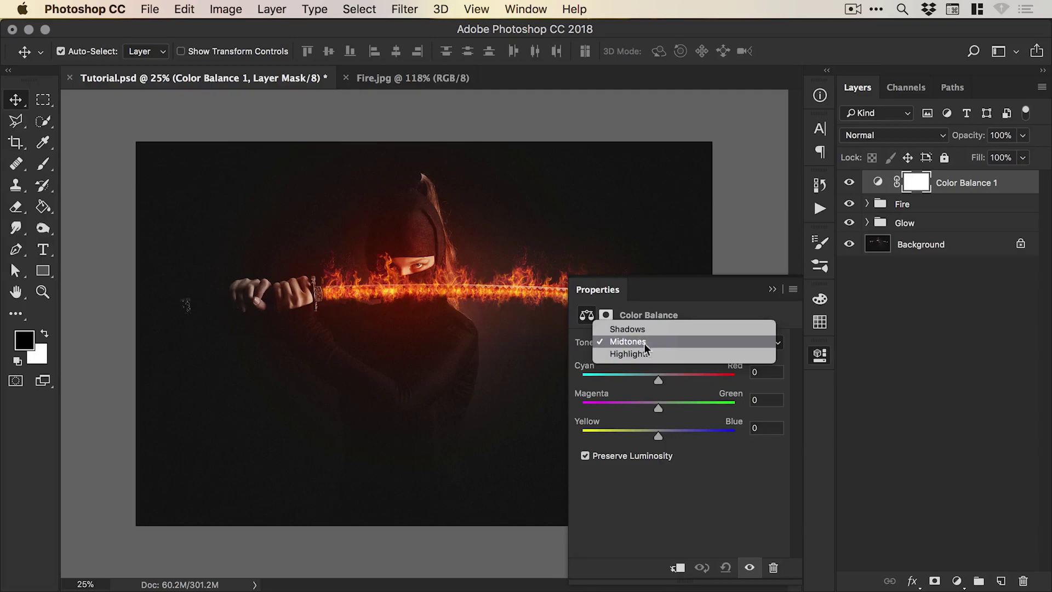
{"action": "left_click", "coordinate": [645, 328]}
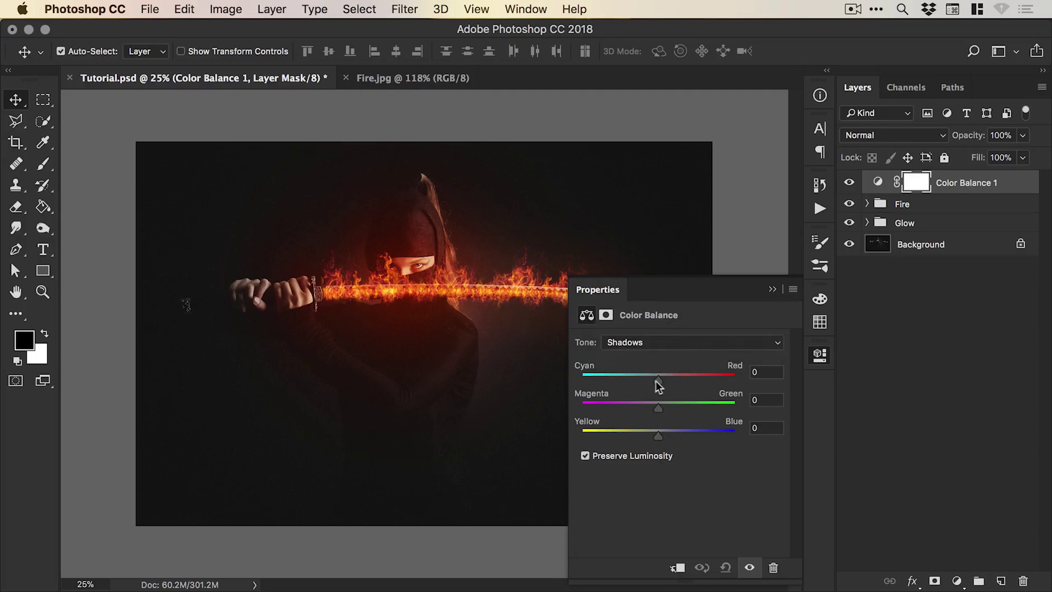
{"action": "left_click_drag", "start_coordinate": [655, 382], "coordinate": [662, 414]}
{"action": "left_click_drag", "start_coordinate": [662, 436], "coordinate": [655, 436]}
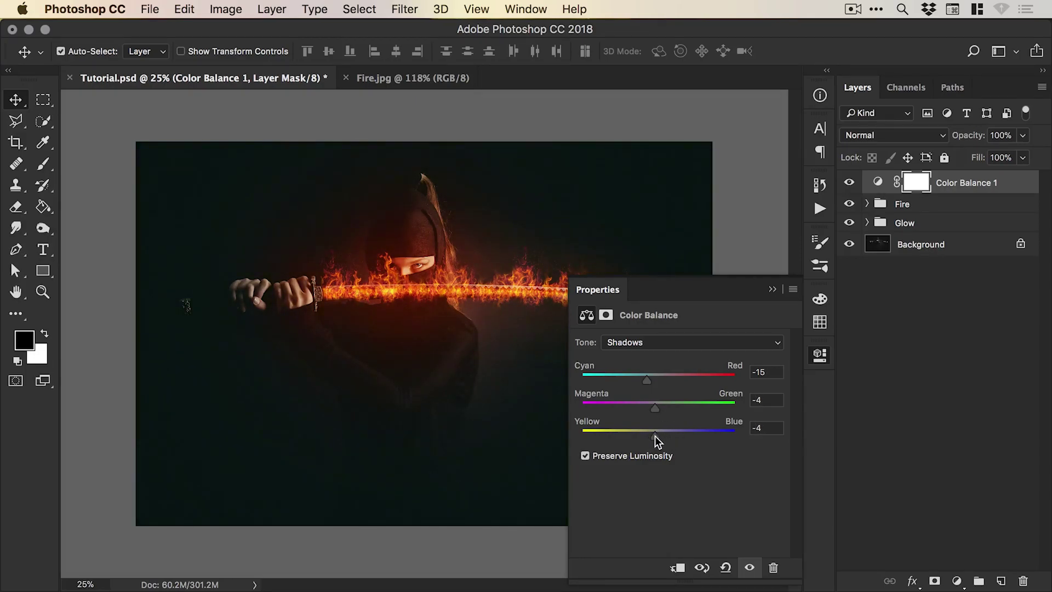
Set Color Balance midtones to -10/-3/-2 and highlights to -7/-12/-9
{"action": "left_click", "coordinate": [656, 342]}
{"action": "left_click", "coordinate": [656, 354]}
{"action": "left_click_drag", "start_coordinate": [657, 378], "coordinate": [657, 439]}
{"action": "left_click", "coordinate": [666, 341]}
{"action": "left_click", "coordinate": [657, 353]}
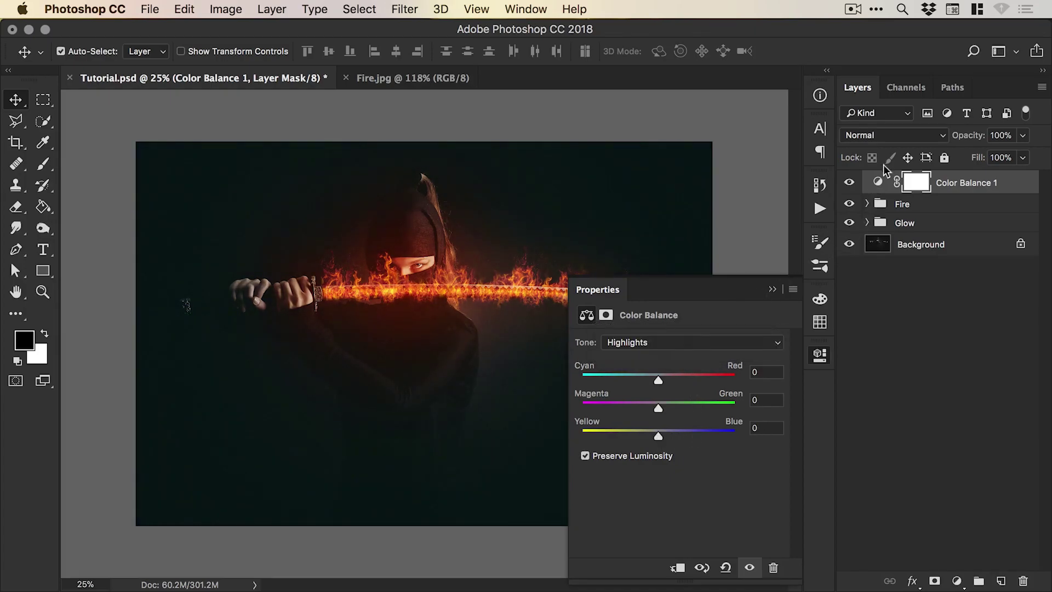
{"action": "left_click", "coordinate": [877, 184]}
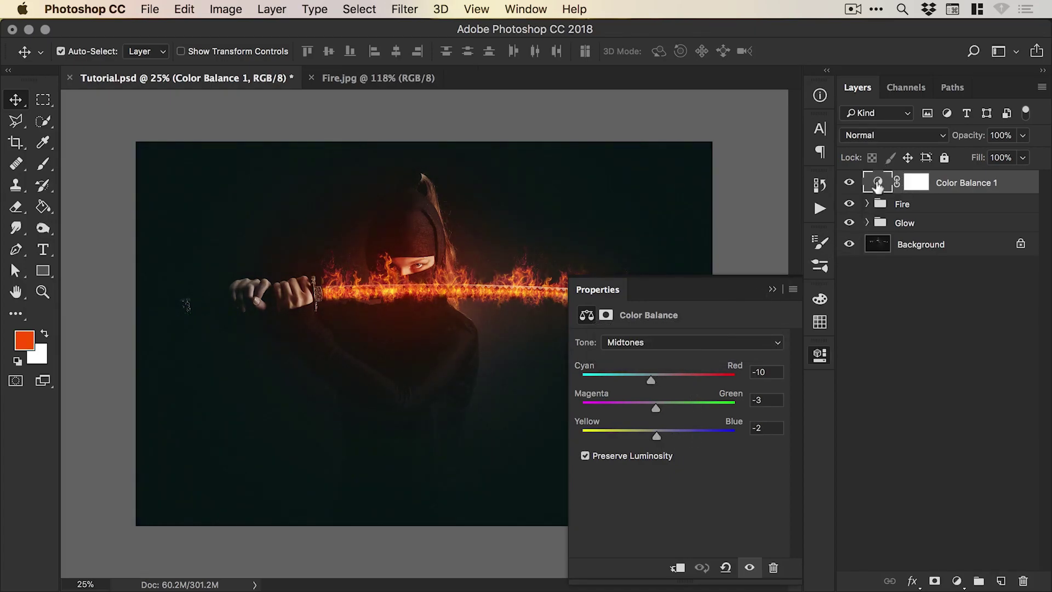
{"action": "left_click", "coordinate": [653, 340]}
{"action": "left_click", "coordinate": [655, 353]}
{"action": "left_click_drag", "start_coordinate": [659, 377], "coordinate": [651, 435]}
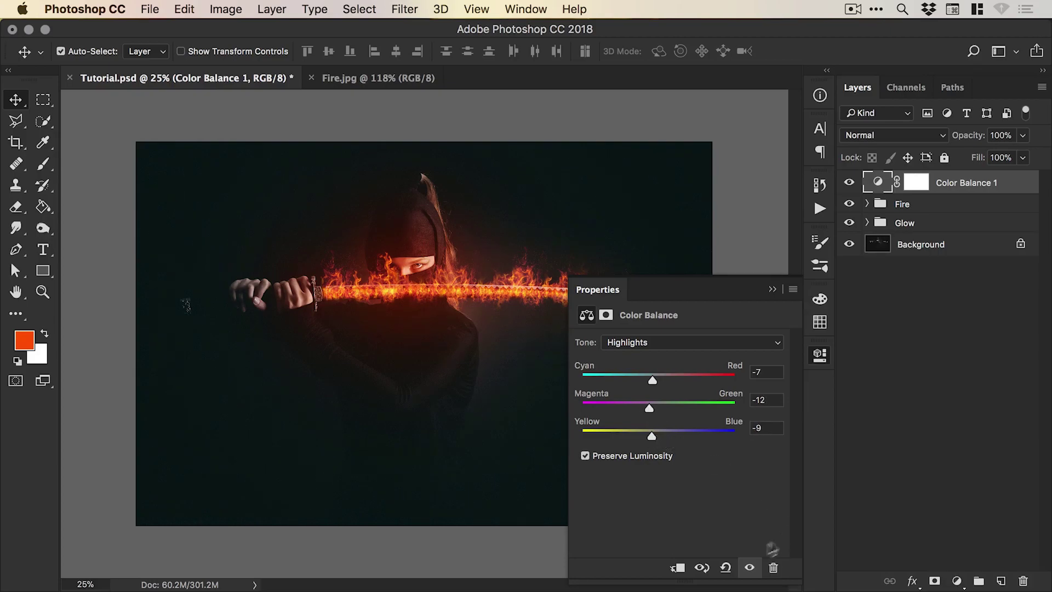
{"action": "left_click", "coordinate": [750, 569]}
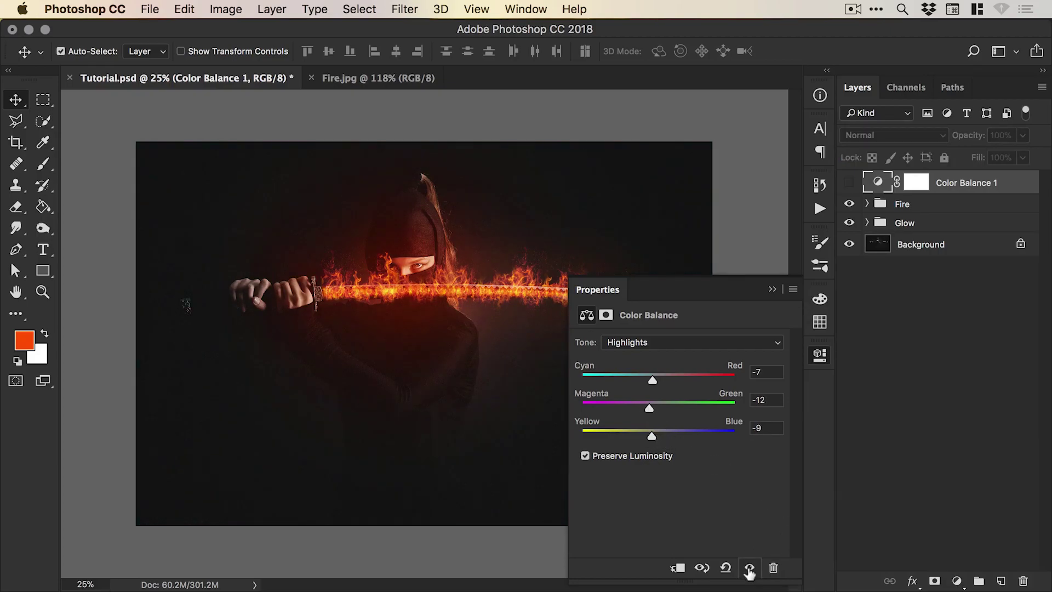
{"action": "left_click", "coordinate": [750, 568]}
{"action": "left_click", "coordinate": [815, 359]}
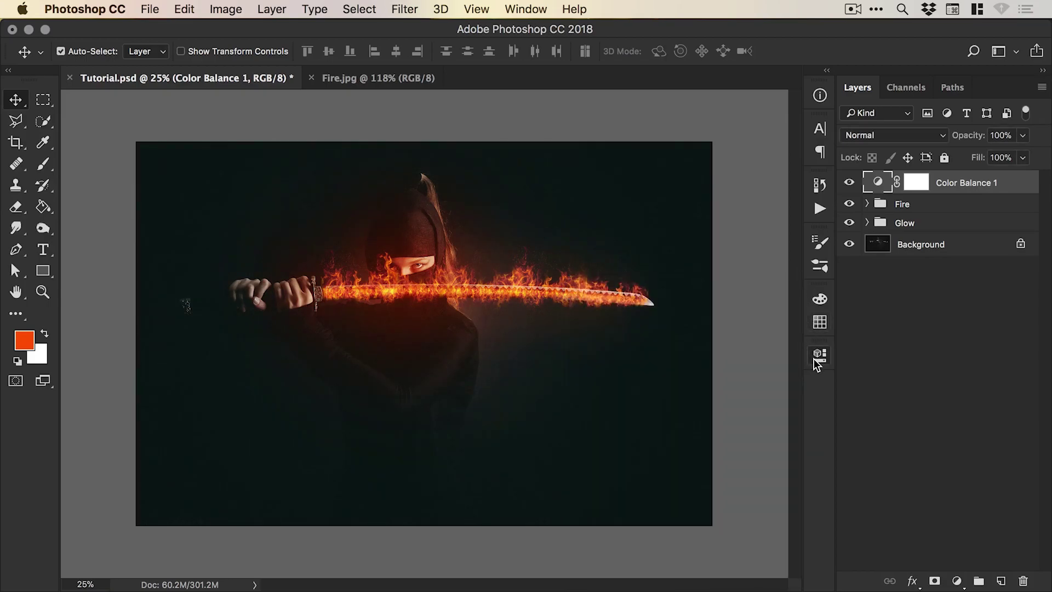
Add a Hue/Saturation adjustment layer with Hue set to +6 to warm the flames
{"action": "left_click", "coordinate": [957, 581]}
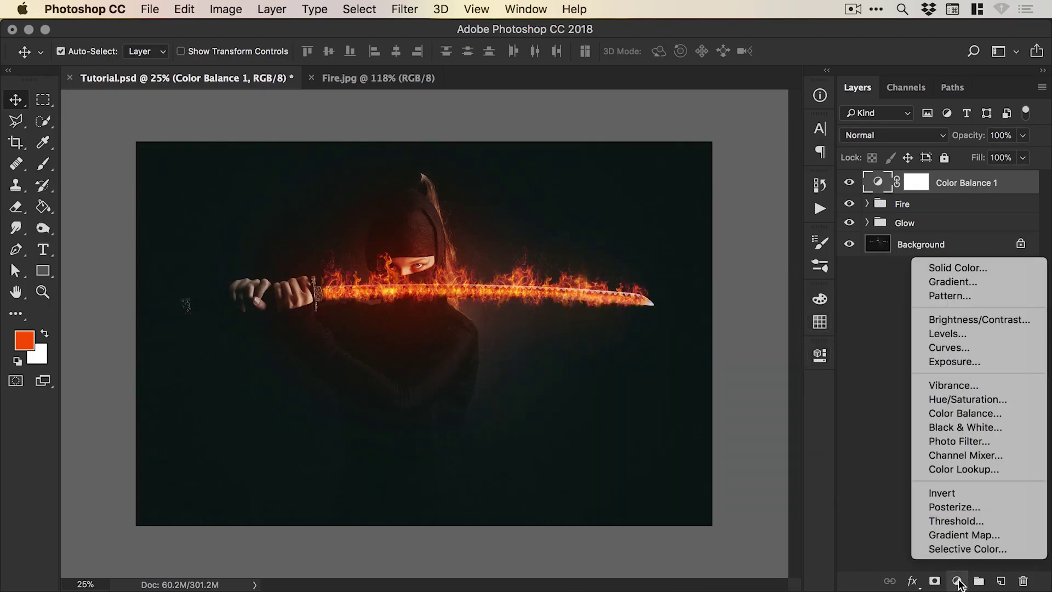
{"action": "left_click", "coordinate": [972, 400]}
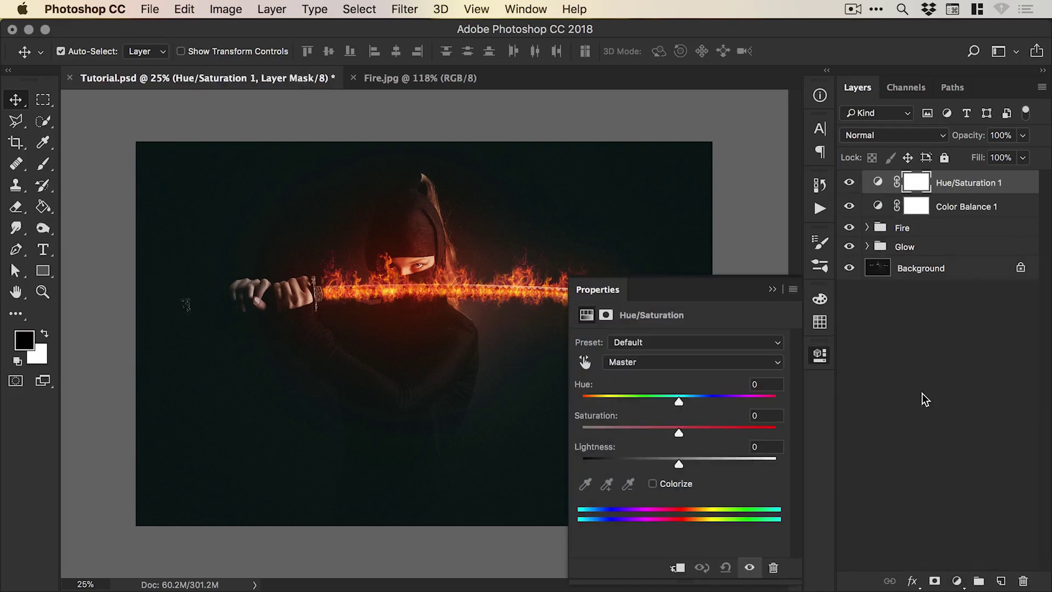
{"action": "key", "text": "super+equal"}
{"action": "key", "text": "super+equal"}
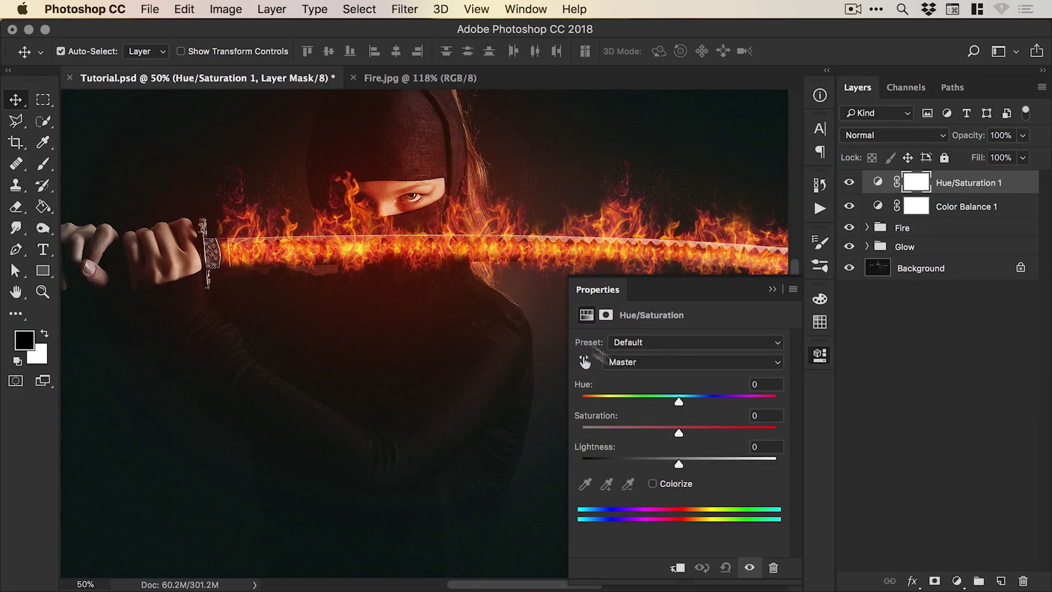
{"action": "left_click_drag", "start_coordinate": [656, 400], "coordinate": [584, 400]}
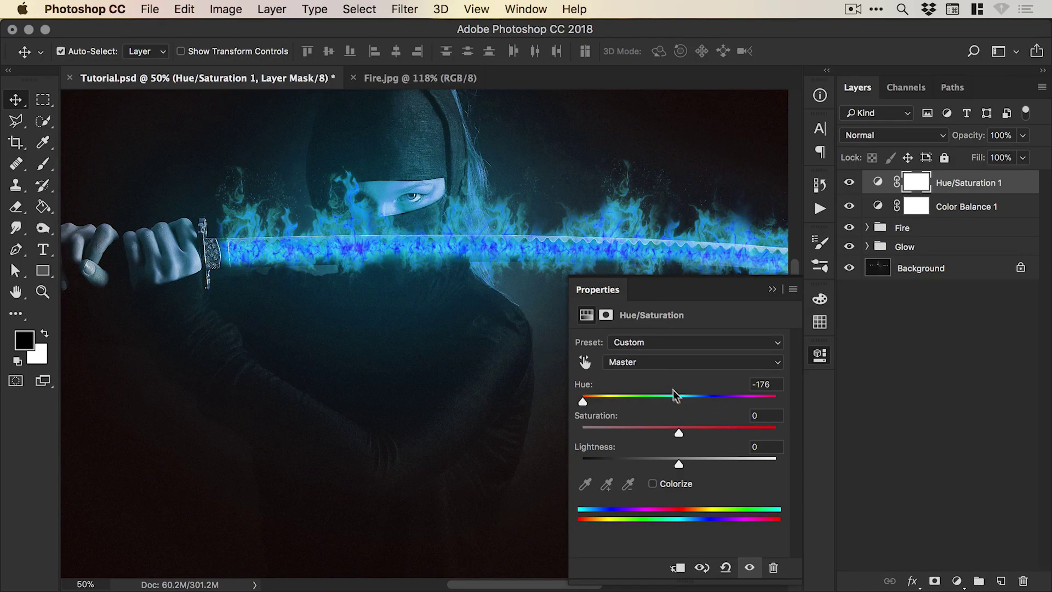
{"action": "left_click", "coordinate": [677, 396]}
{"action": "left_click_drag", "start_coordinate": [676, 396], "coordinate": [685, 395]}
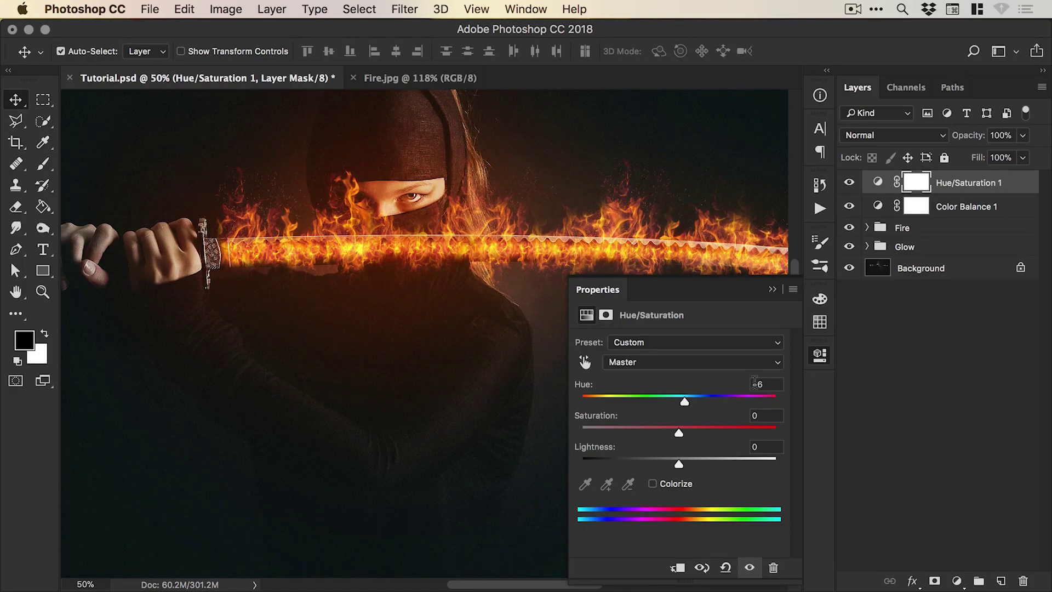
{"action": "left_click", "coordinate": [750, 569]}
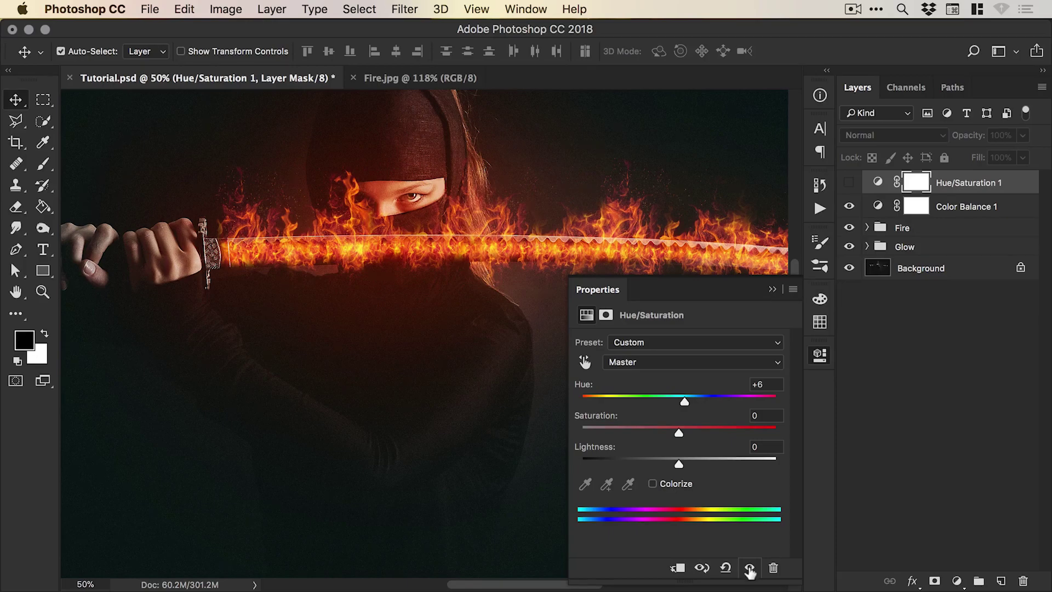
{"action": "left_click", "coordinate": [750, 569]}
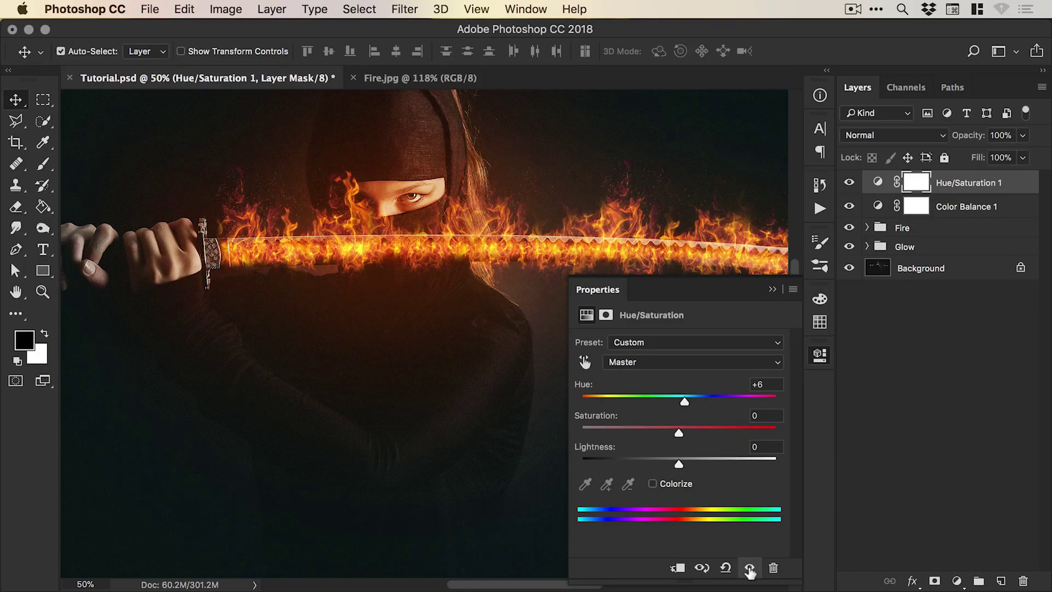
{"action": "left_click", "coordinate": [819, 354]}
{"action": "key", "text": "super+0"}
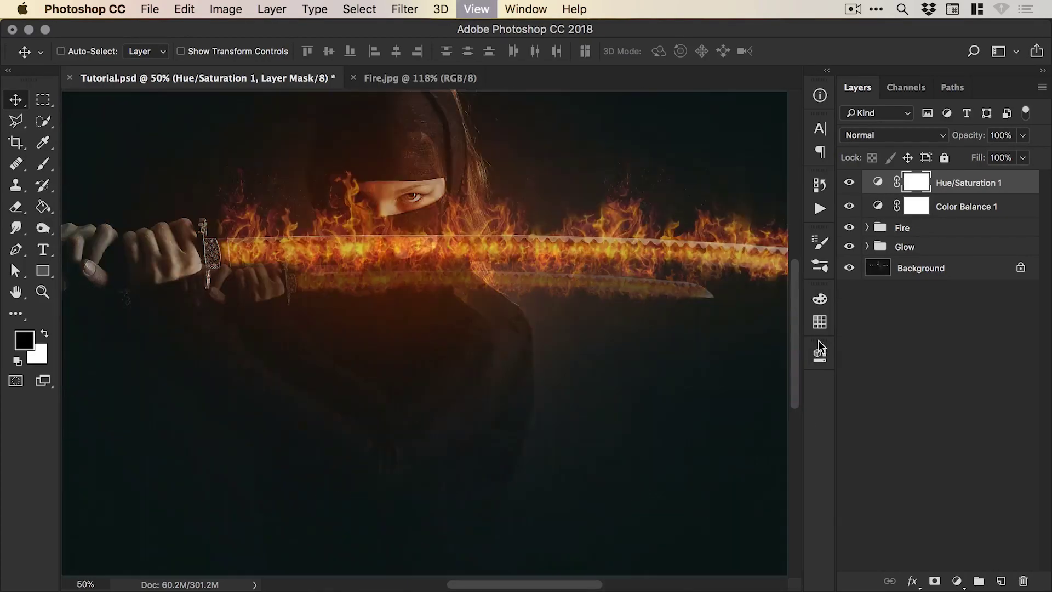
{"action": "left_click_drag", "start_coordinate": [849, 182], "coordinate": [849, 227]}
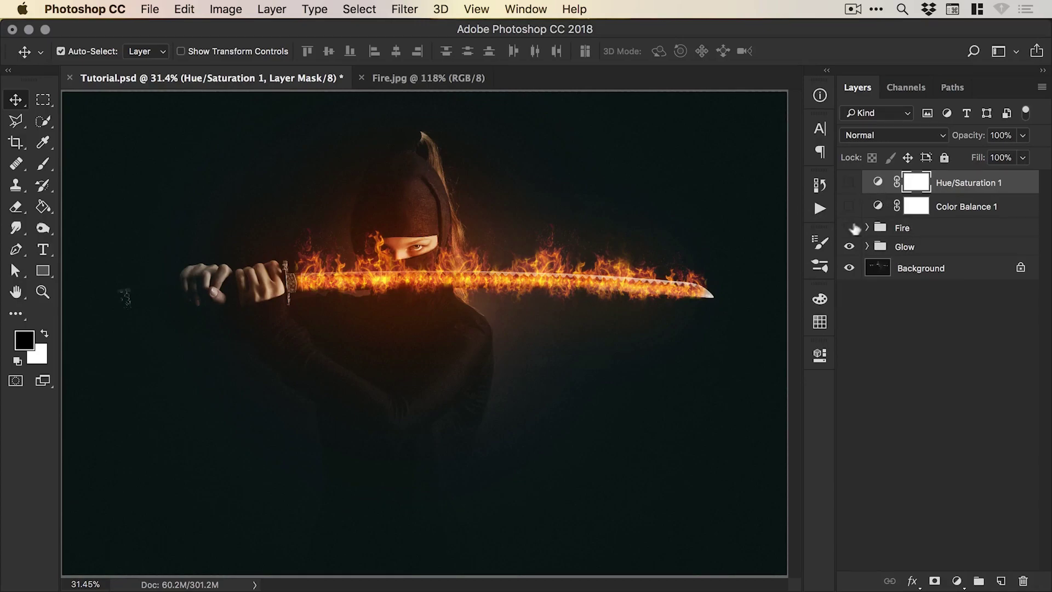
{"action": "left_click", "coordinate": [849, 247]}
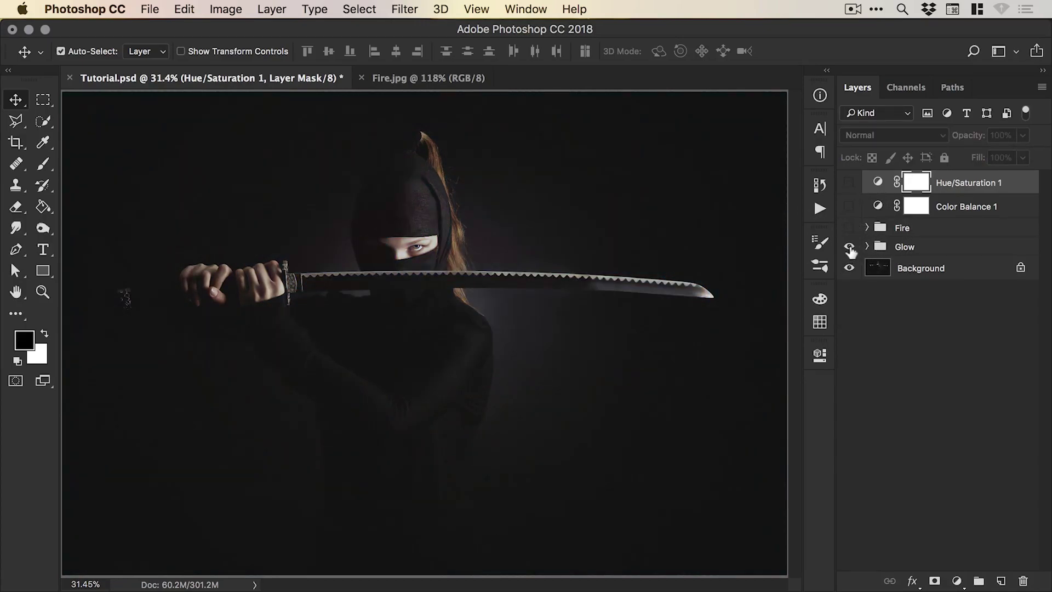
{"action": "left_click", "coordinate": [849, 248]}
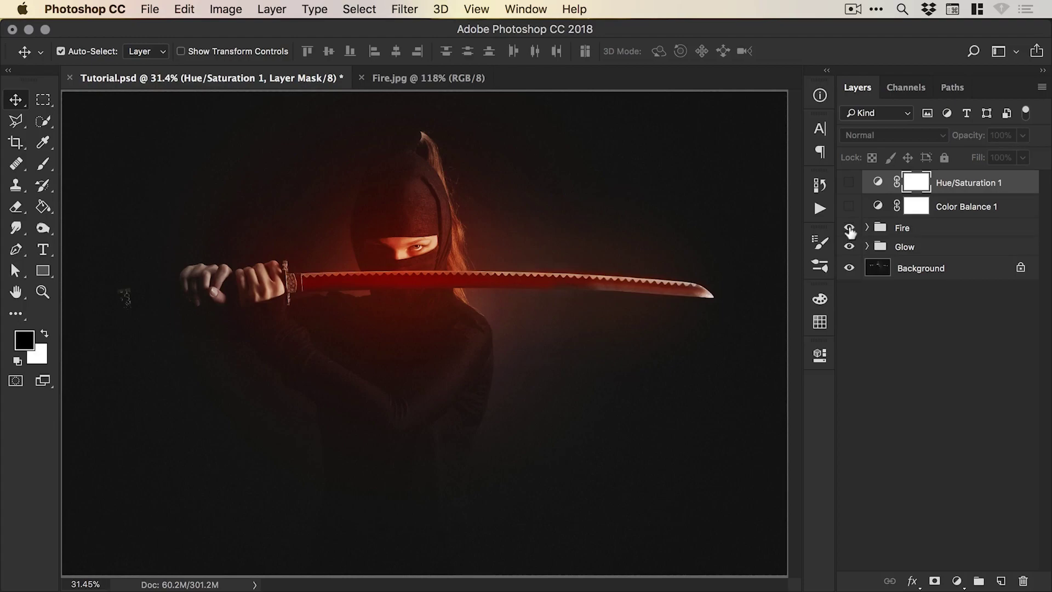
{"action": "left_click", "coordinate": [849, 228]}
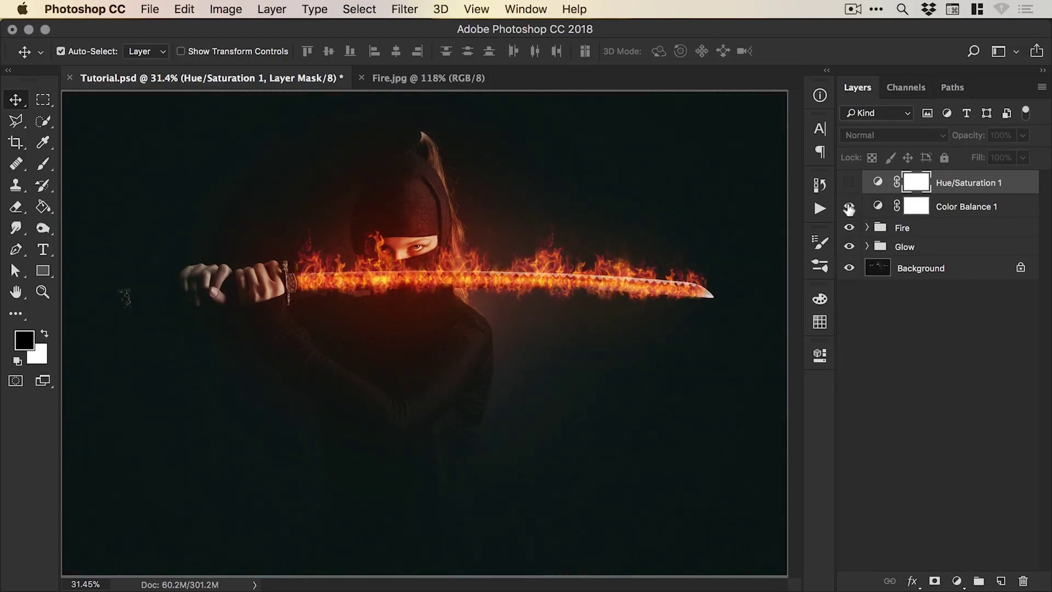
{"action": "left_click", "coordinate": [848, 183]}
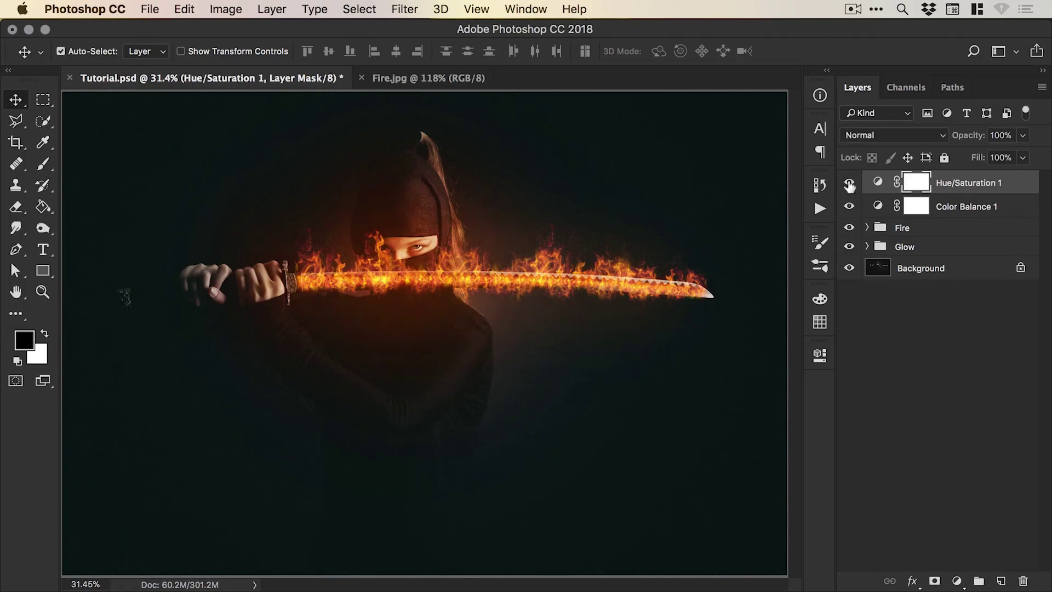